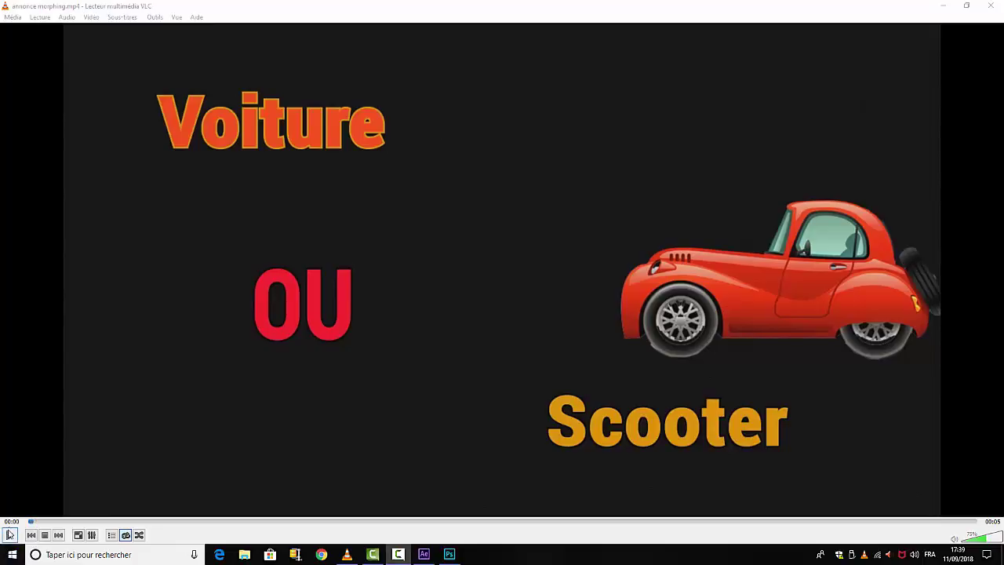
Play the annonce morphing.mp4 video to review the car-to-scooter morph, and close the player
click(10, 535)
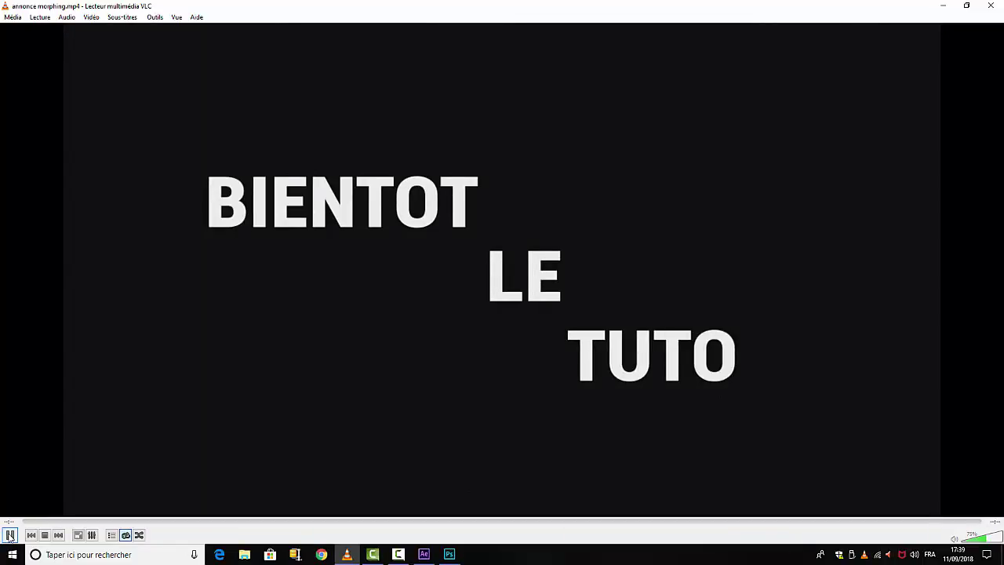
click(10, 535)
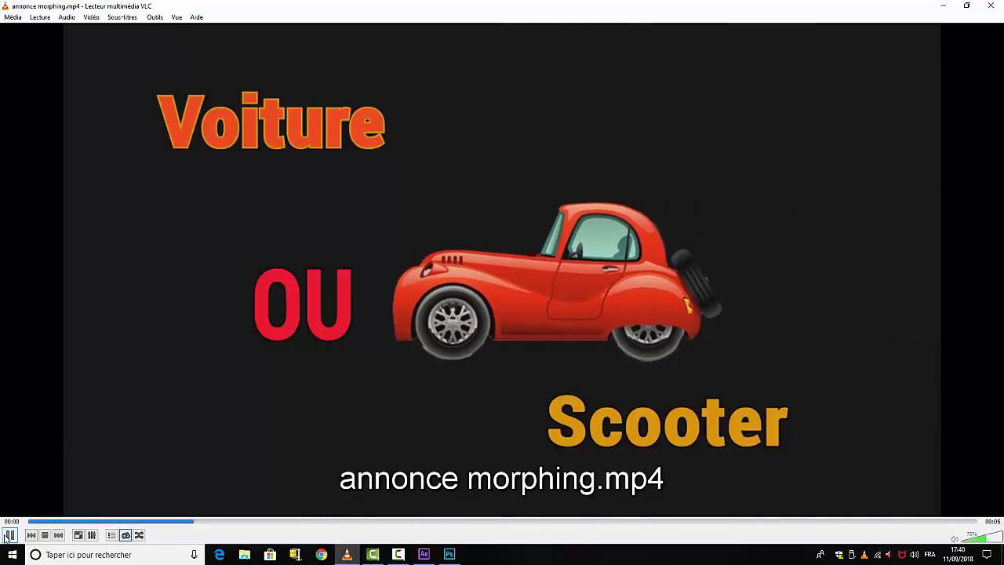
click(10, 535)
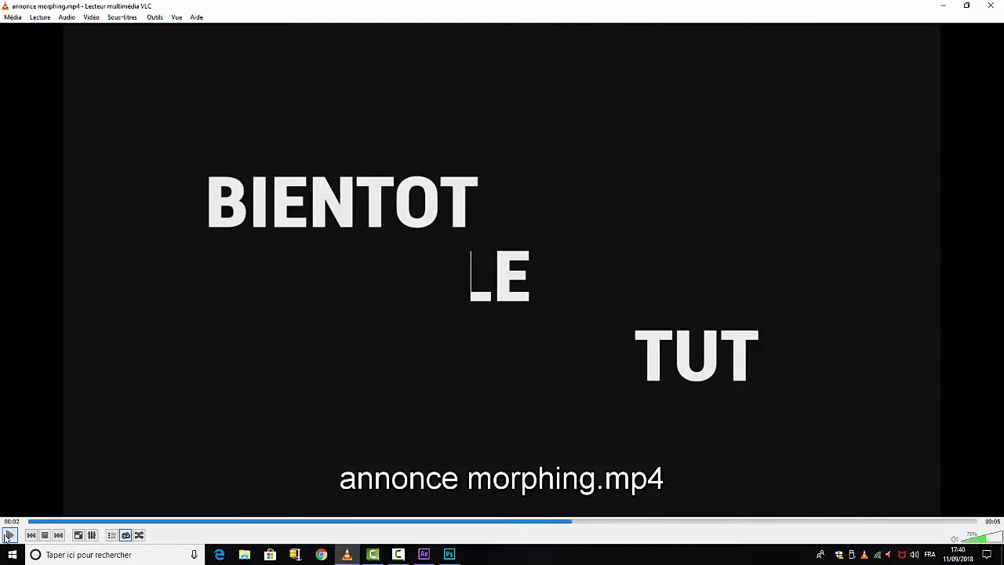
click(991, 5)
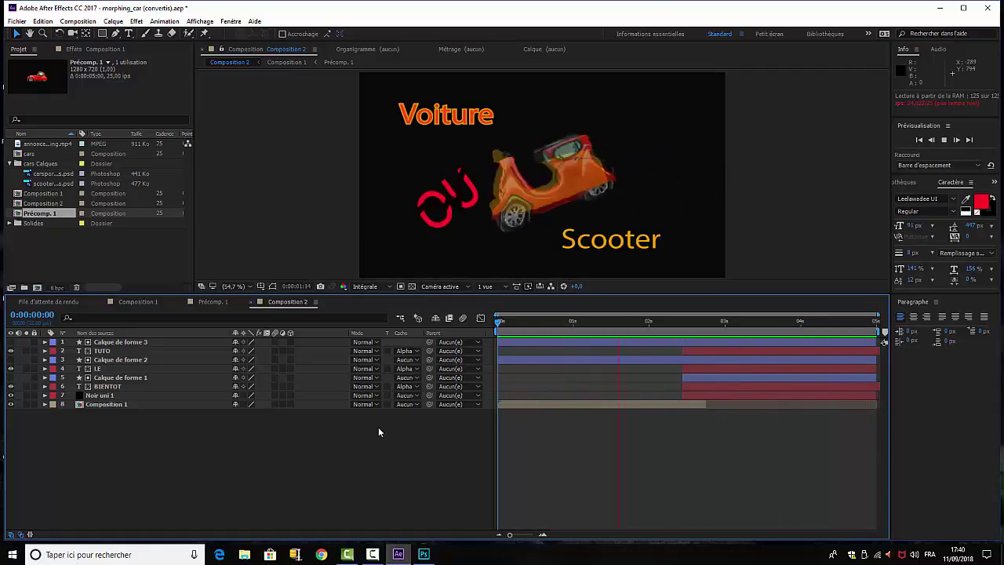
Stop the Composition 2 preview, switch to Photoshop, and toggle the carsport layer's visibility in cars.psd to inspect both vehicles
key(space)
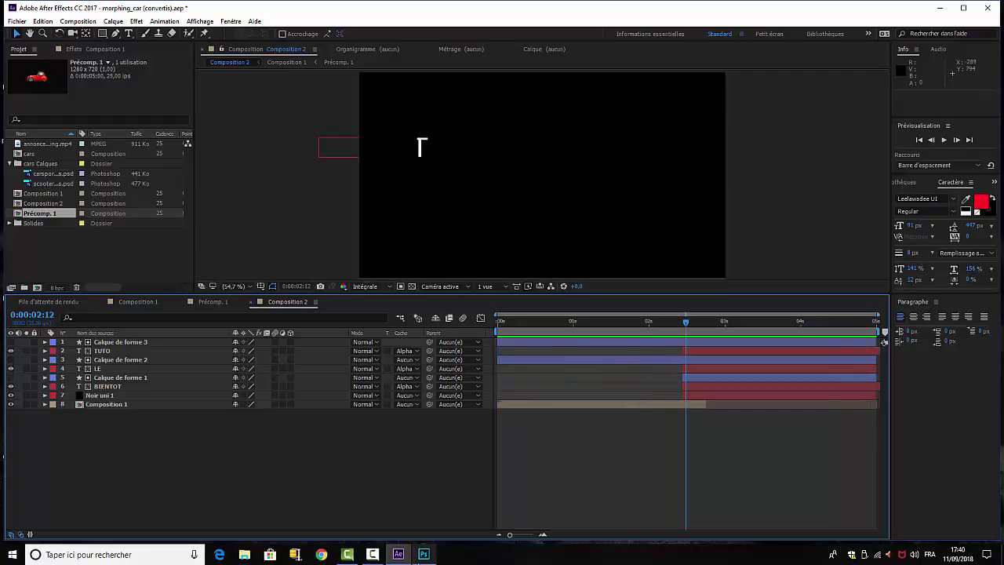
key(alt+Tab)
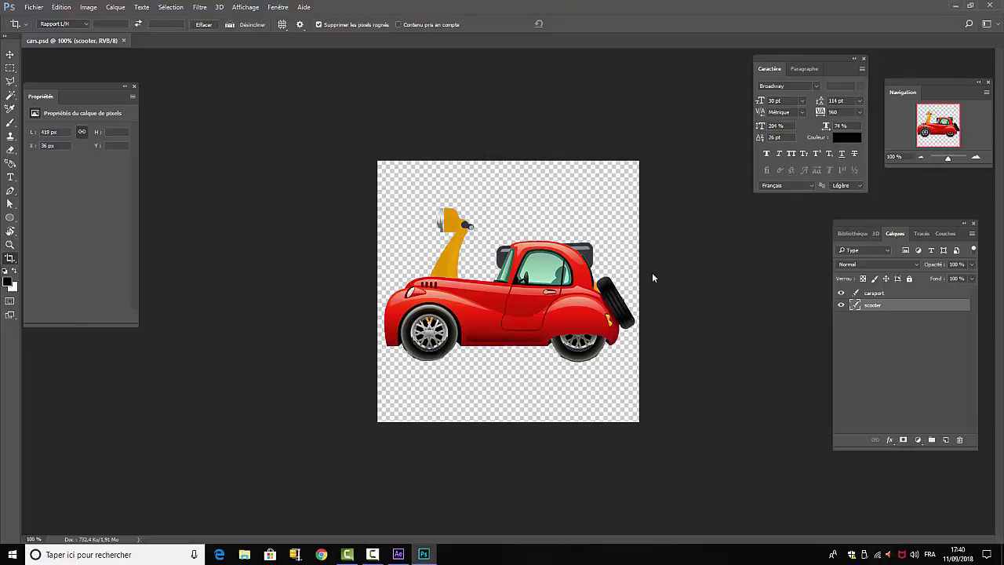
click(842, 293)
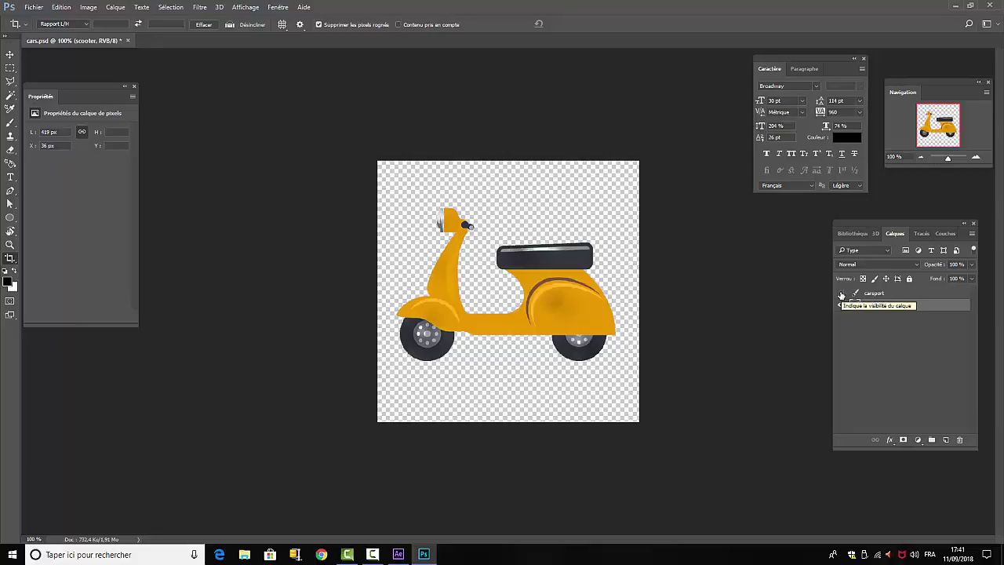
click(842, 294)
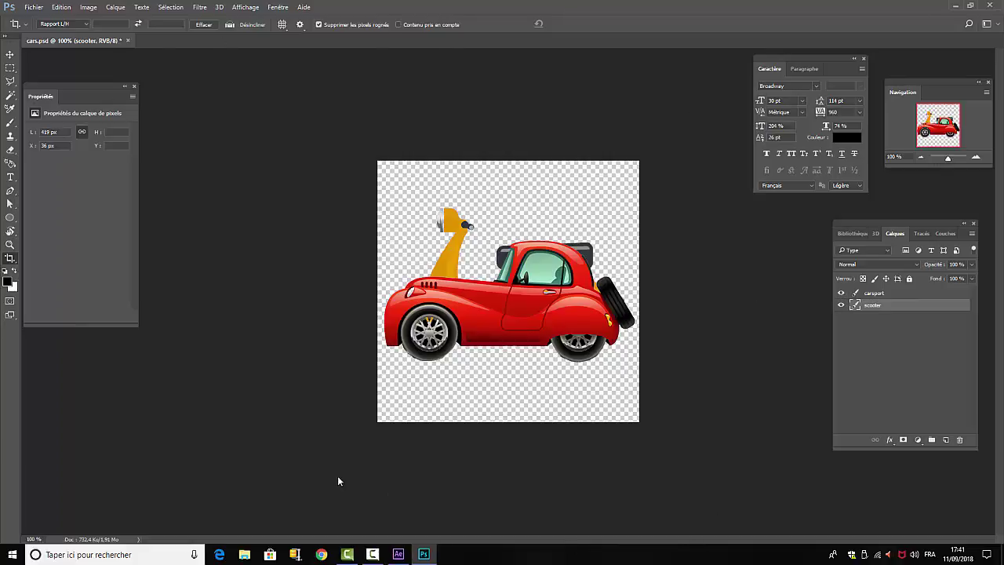
Quit Photoshop without saving the changes to cars.psd
click(33, 8)
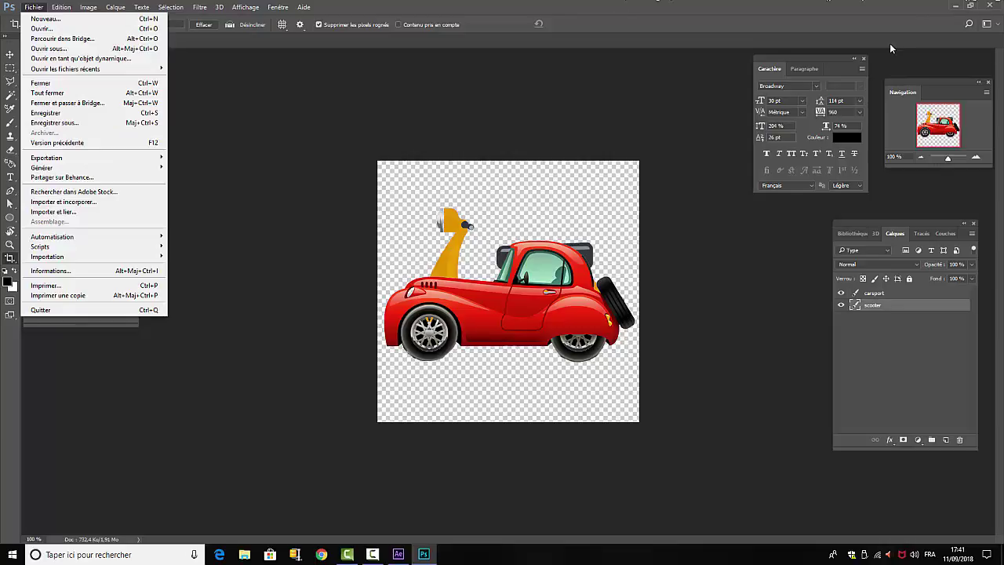
click(993, 6)
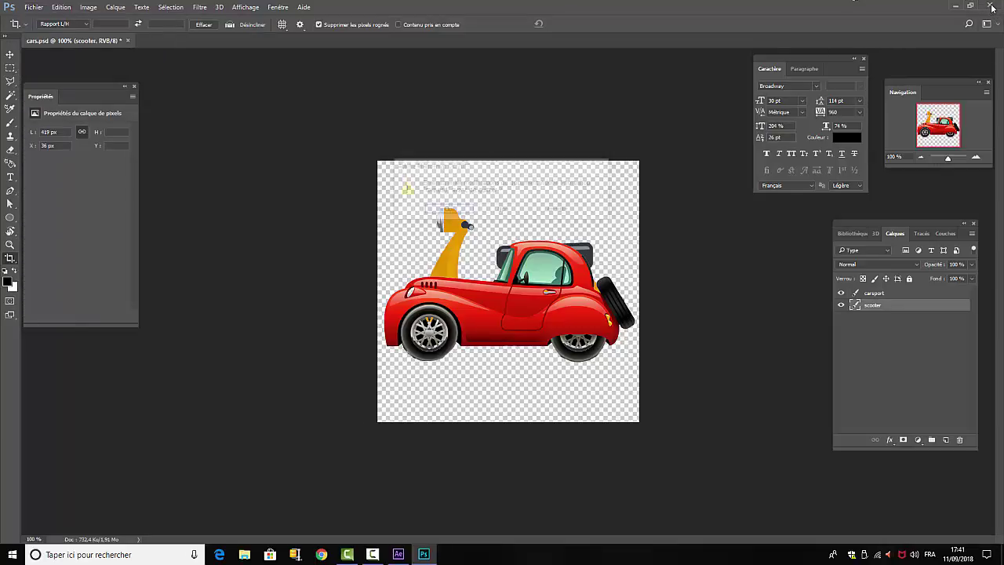
click(504, 210)
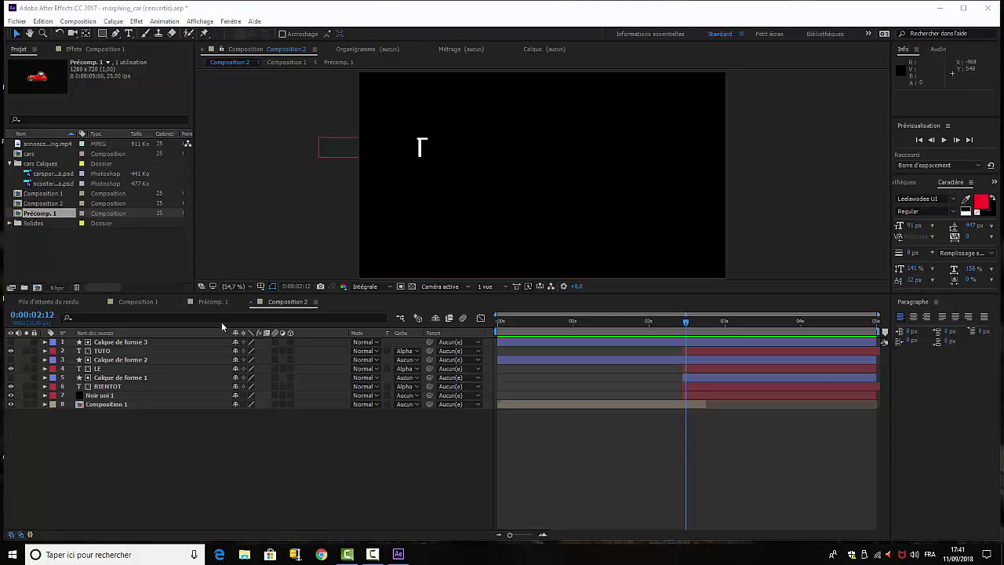
Play the Composition 2 preview in After Effects to review the finished animation, and stop it
click(442, 410)
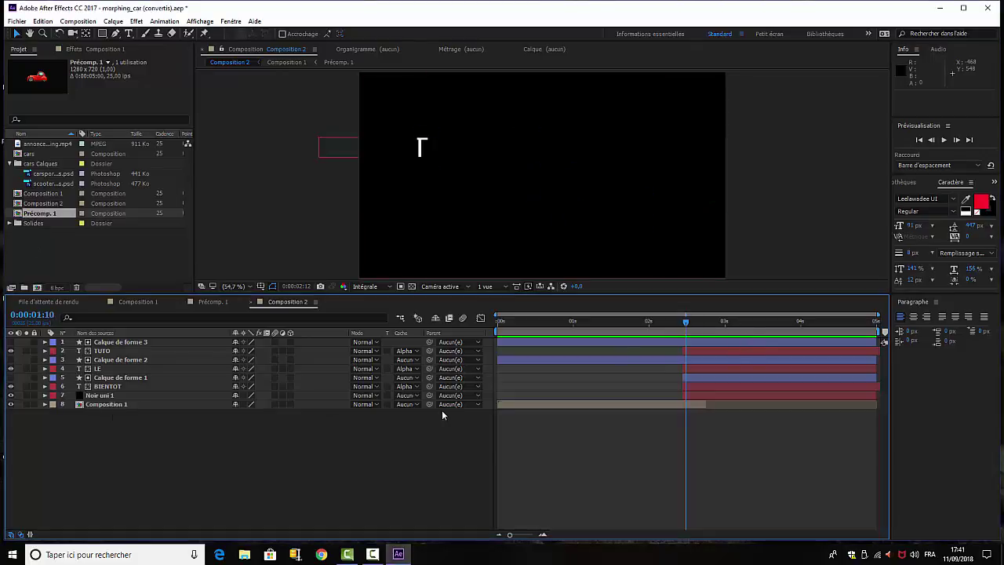
key(space)
key(space)
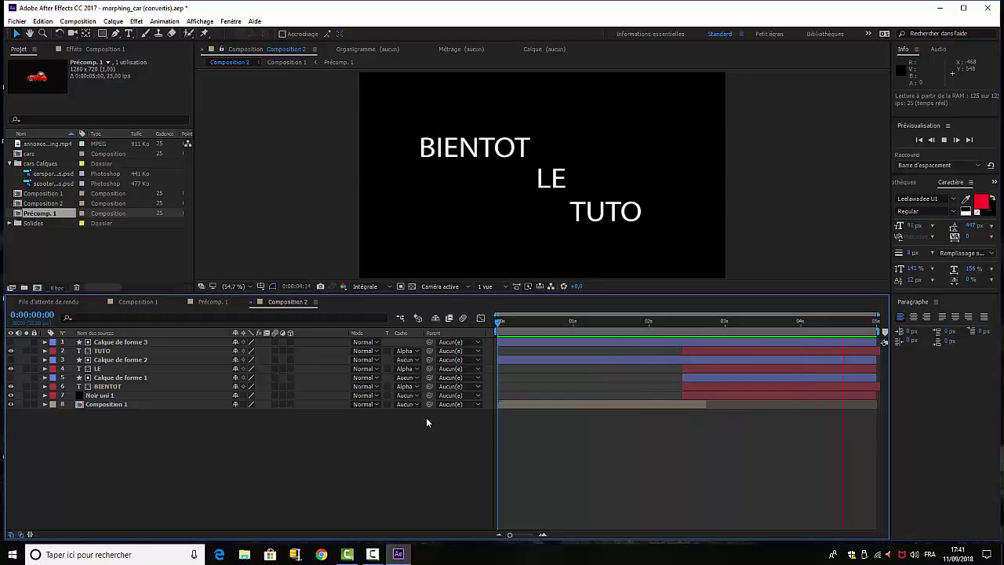
key(space)
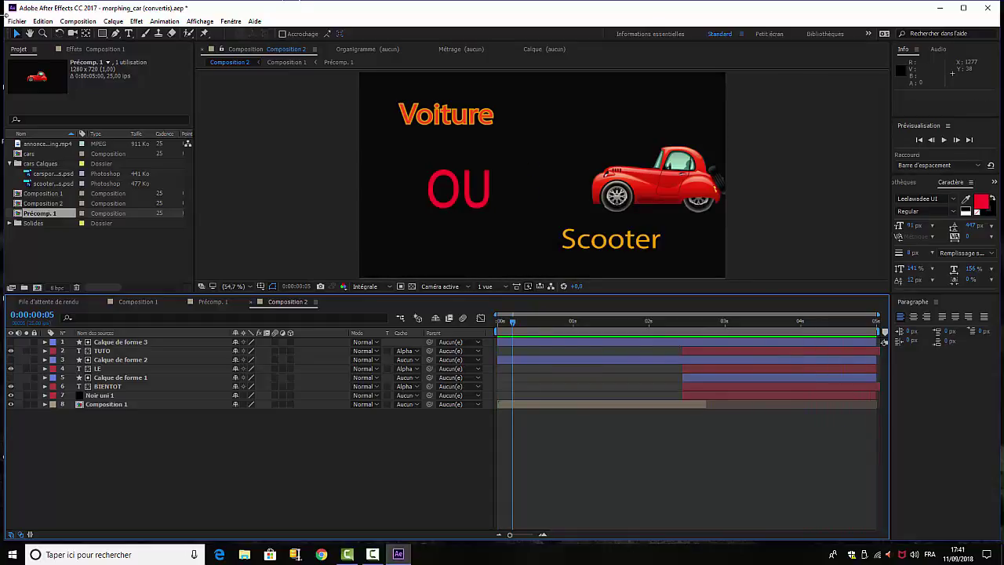
Close the current project, saving it as morphing_car (convertis).aep in the morphing folder
click(16, 21)
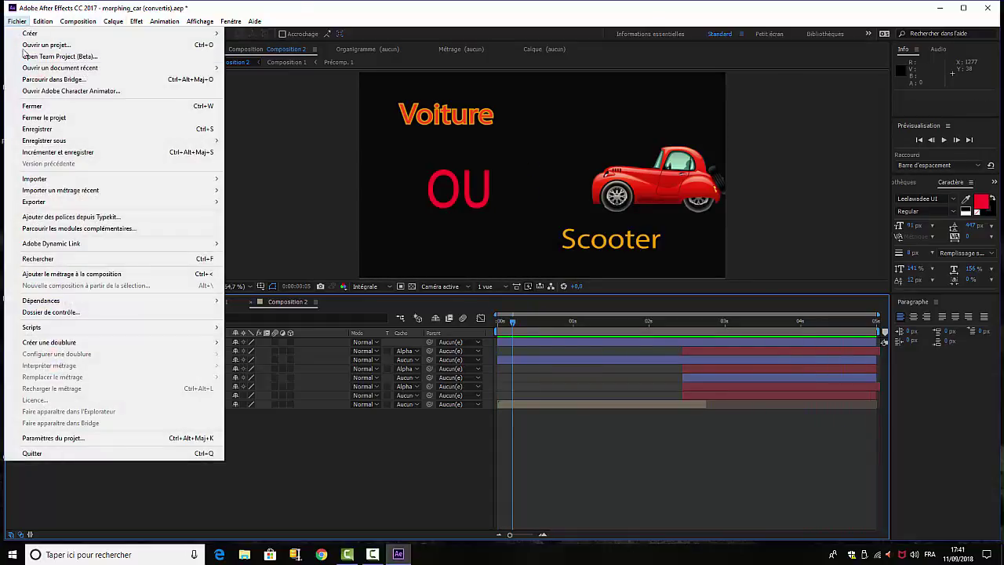
click(44, 117)
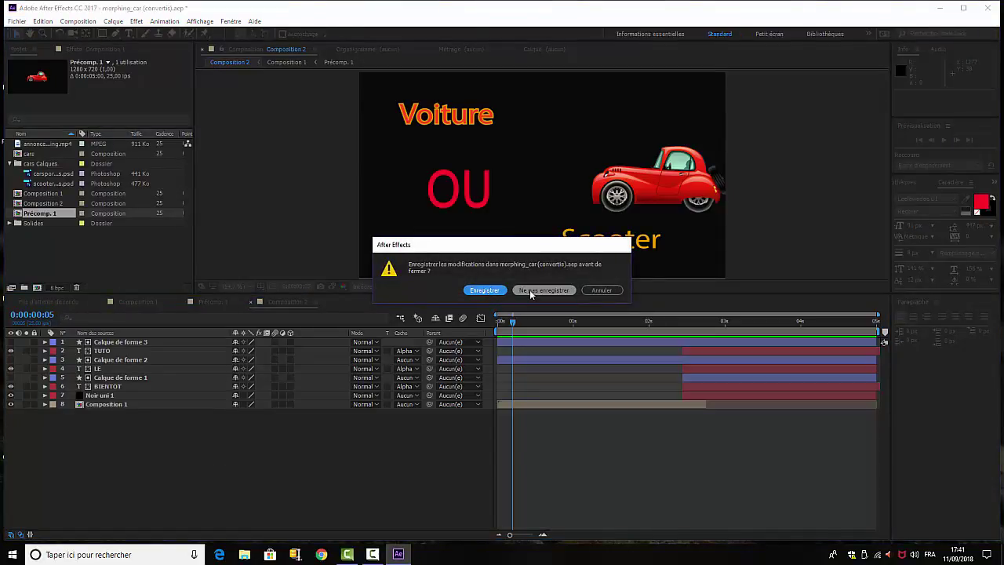
click(484, 290)
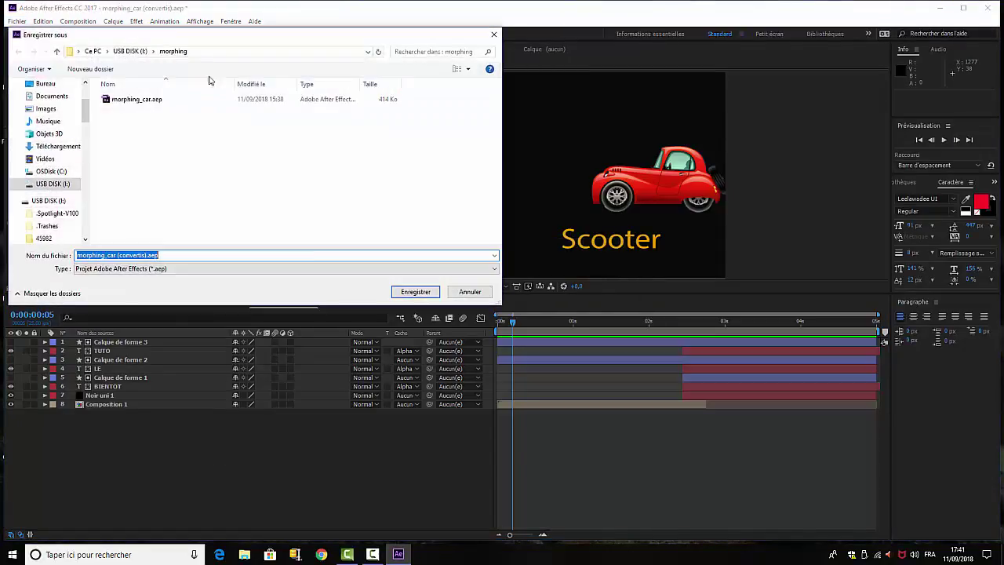
click(418, 294)
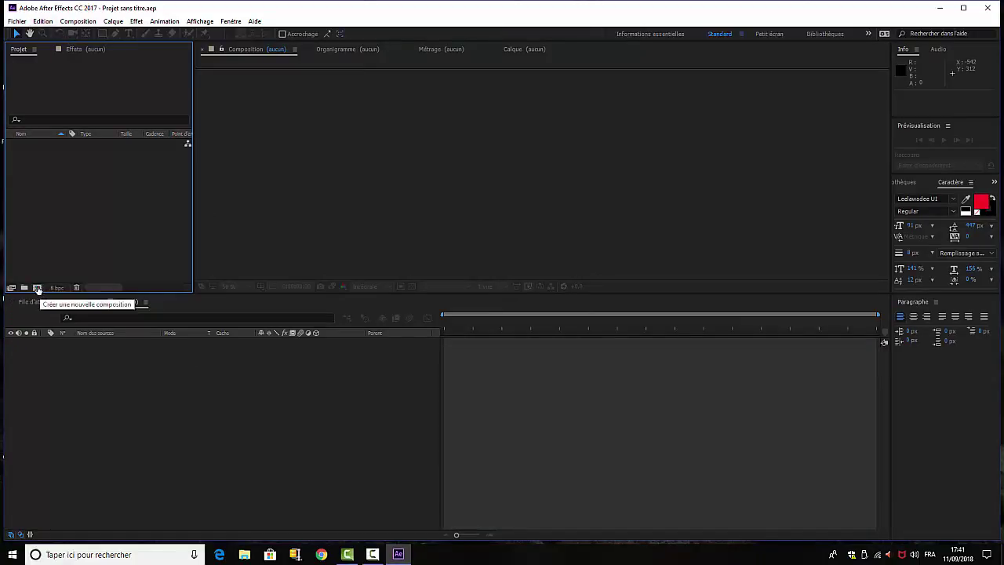
Create a new HDV/HDTV 720 25 composition named Composition 1 with a duration of 5 seconds
click(37, 287)
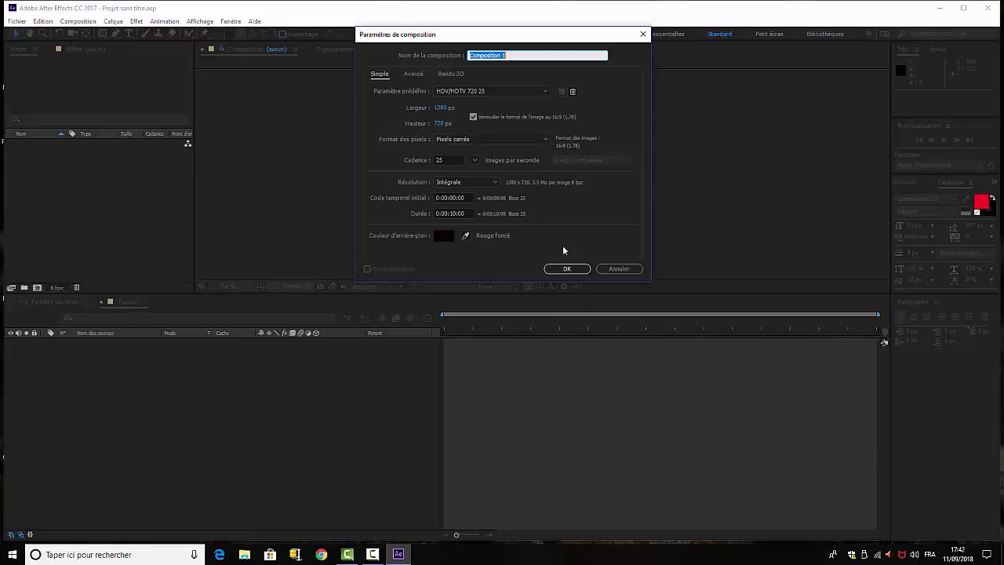
click(454, 213)
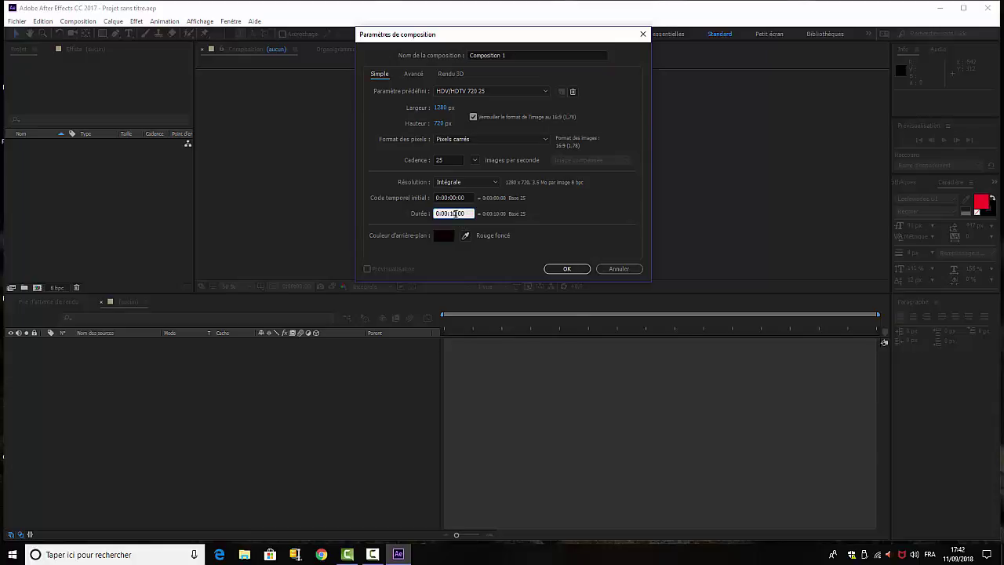
drag(455, 213, 449, 213)
text(5)
click(566, 269)
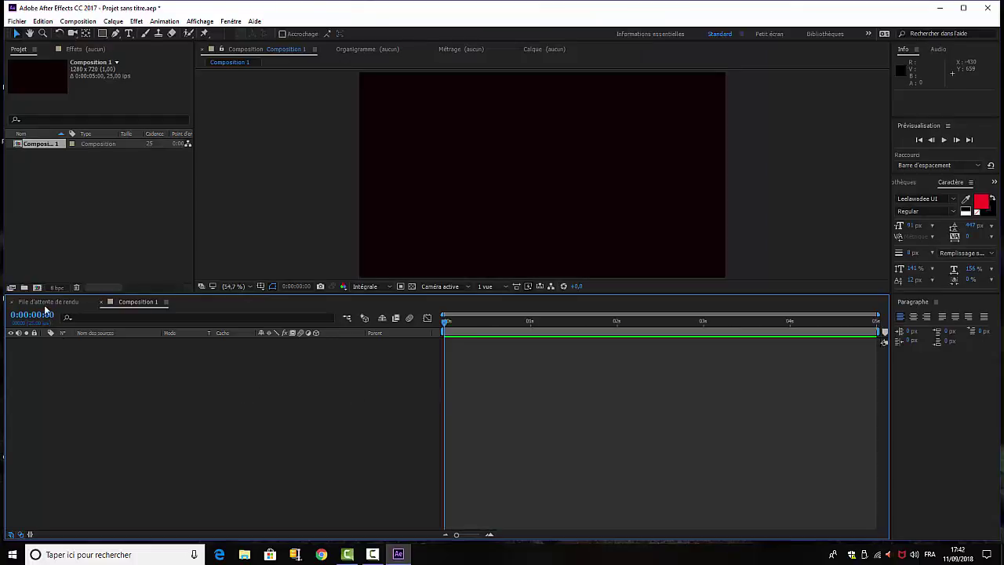
Import cars.psd from the USB disk's morphing folder as a composition retaining layer sizes, with editable layer styles
double_click(71, 217)
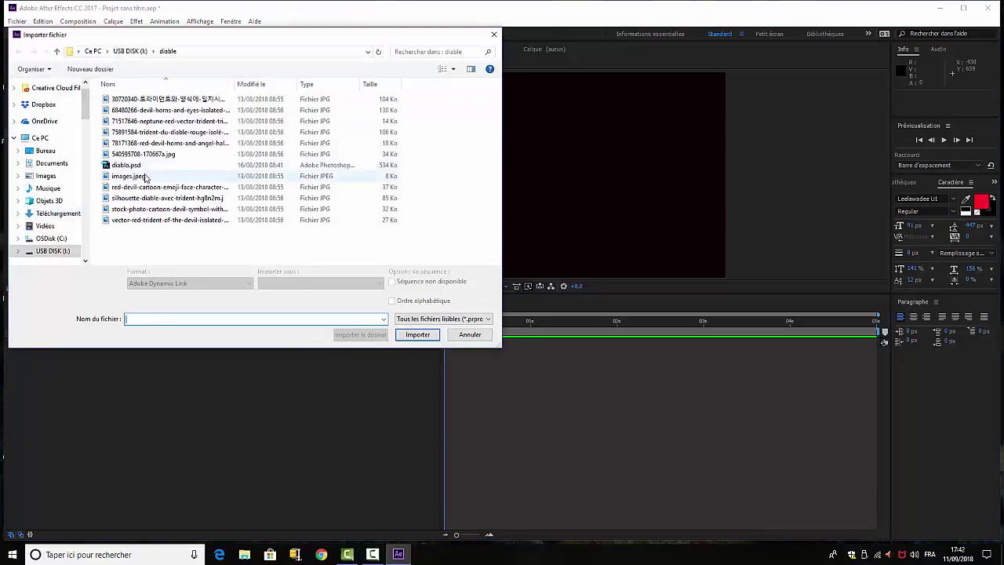
click(52, 252)
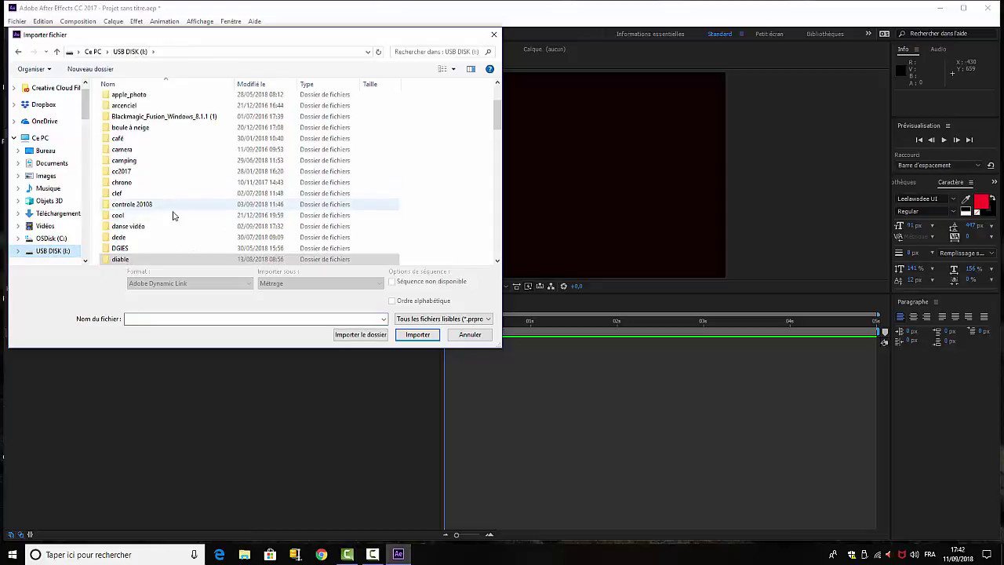
scroll(161, 228, down, 4)
double_click(134, 259)
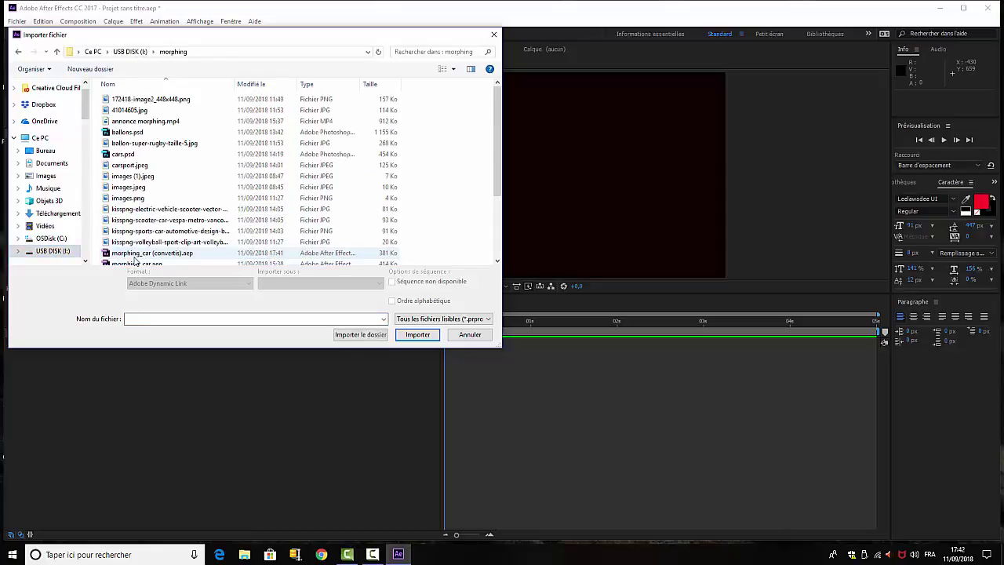
click(122, 154)
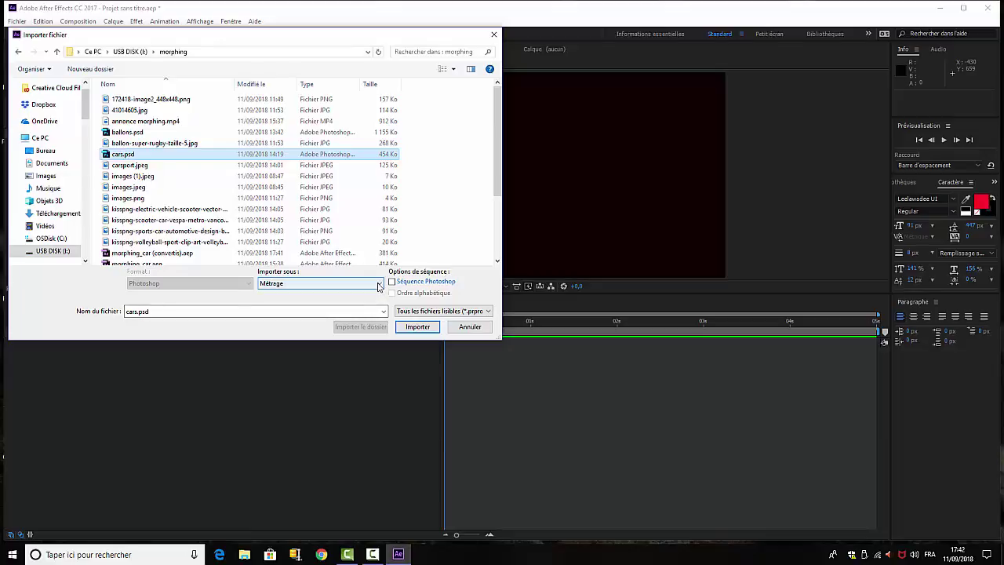
click(318, 283)
click(335, 305)
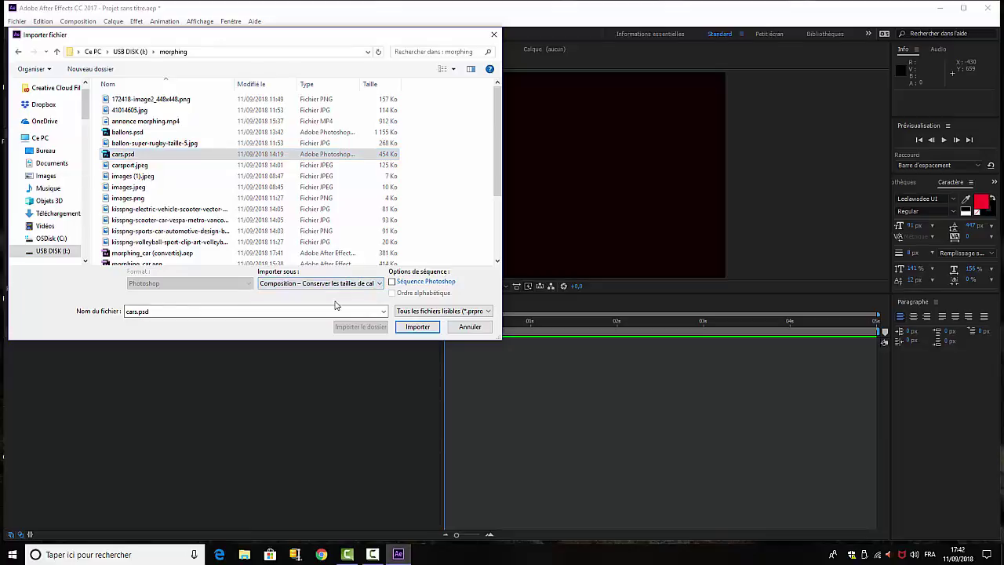
click(418, 328)
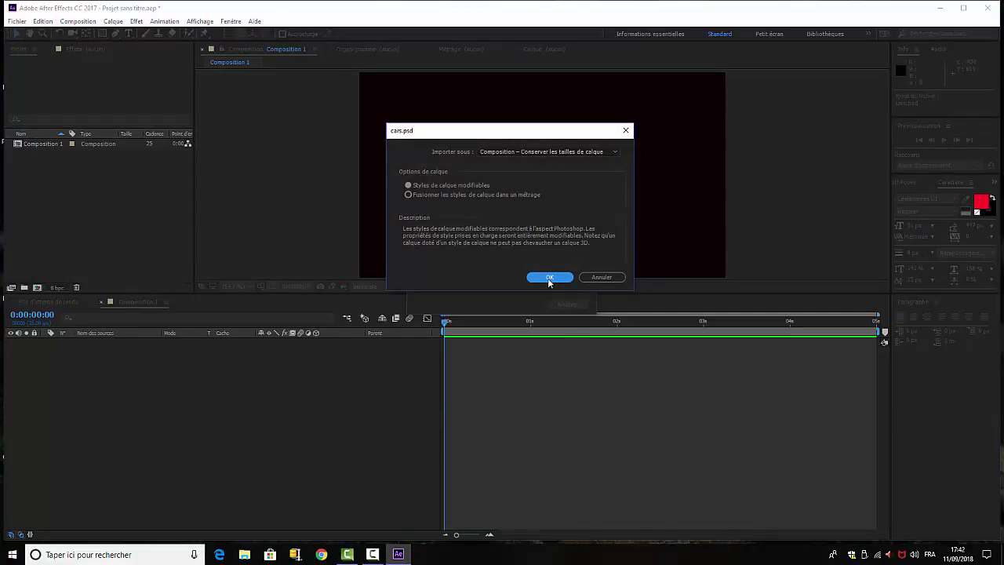
click(548, 278)
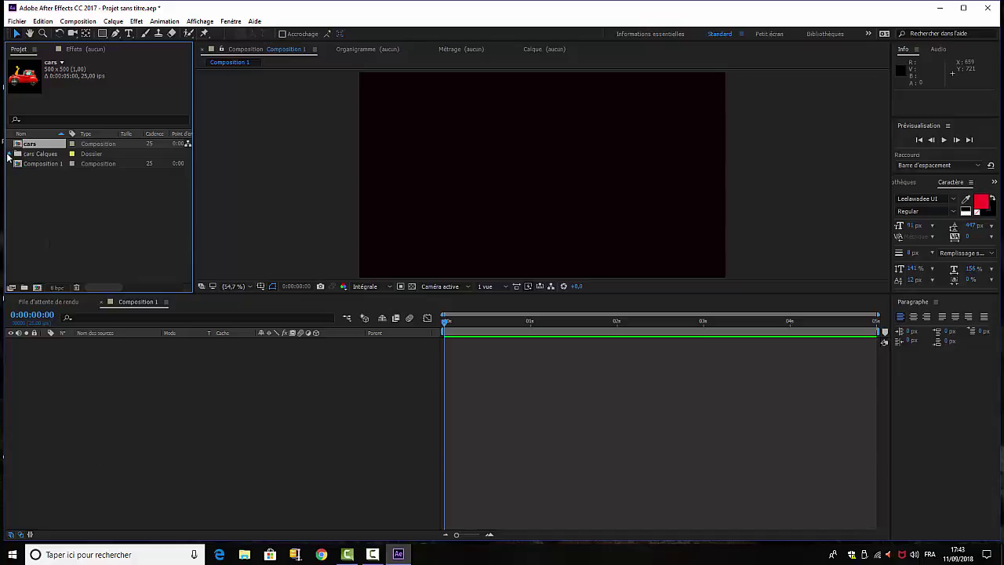
Add the carsport layer to Composition 1 with the scooter layer above it, and hide the scooter layer
click(9, 154)
drag(52, 165, 123, 395)
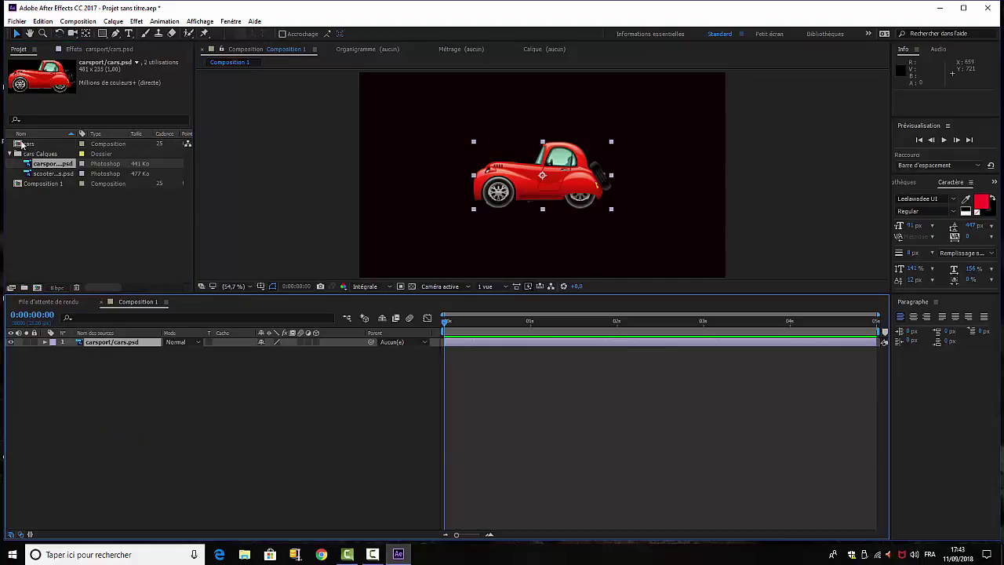
drag(49, 173, 119, 340)
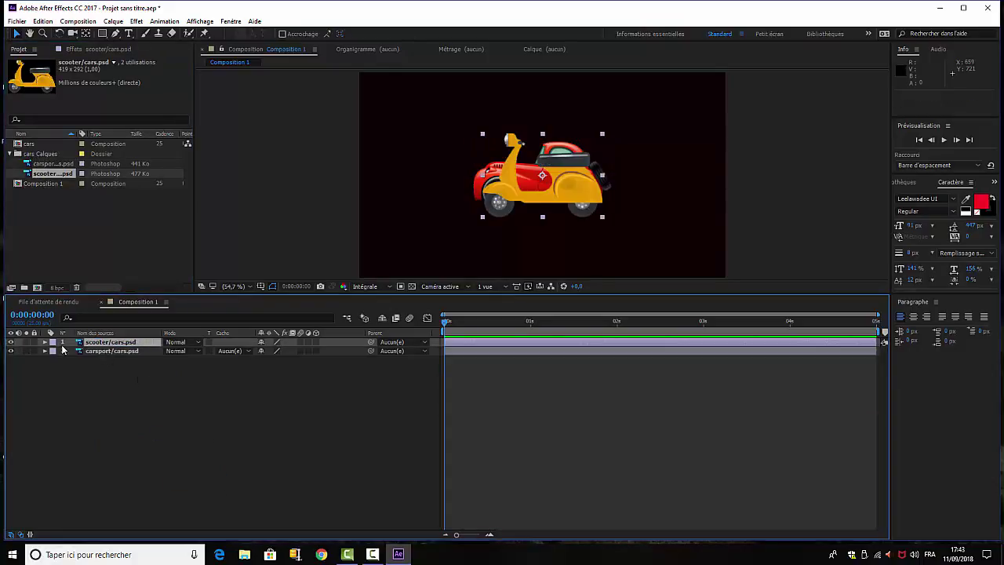
click(11, 343)
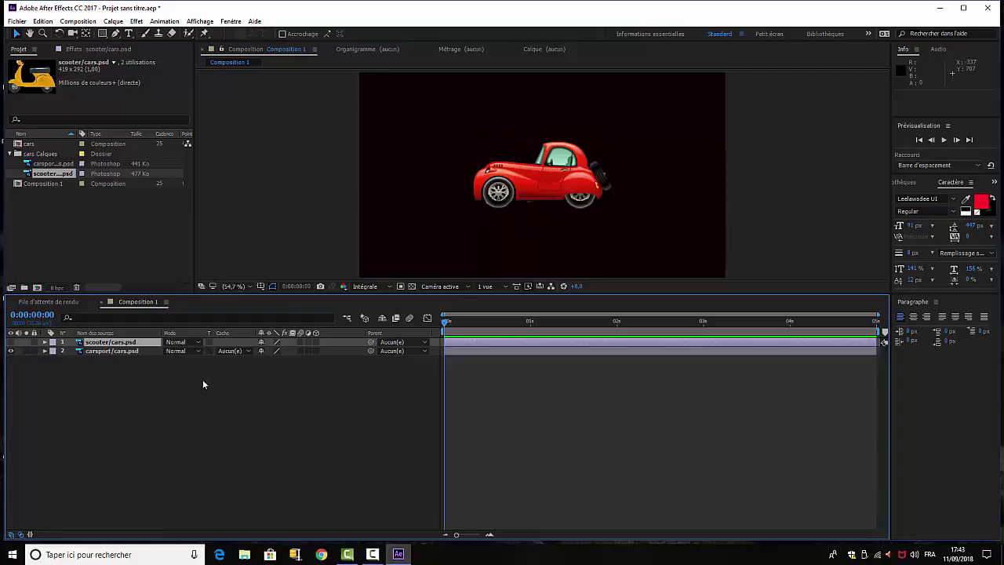
Auto-trace the alpha channel of the carsport/cars.psd layer on the current frame, applying the result to a new layer
click(251, 285)
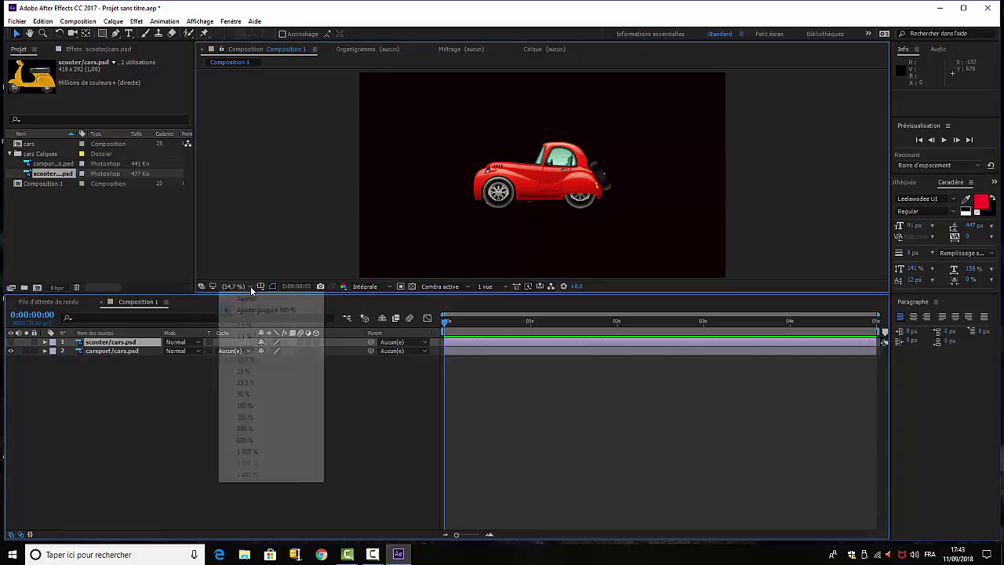
click(244, 406)
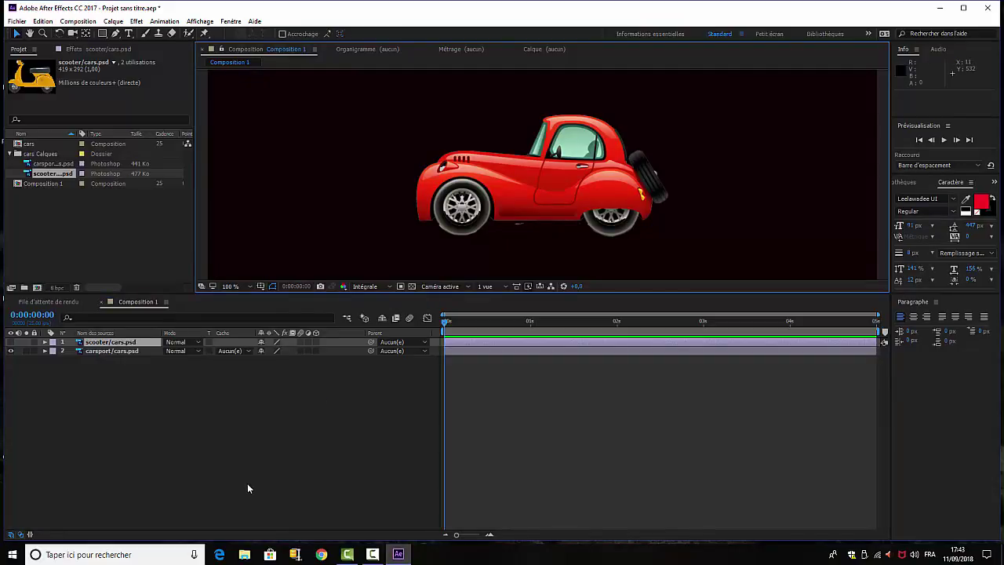
click(109, 351)
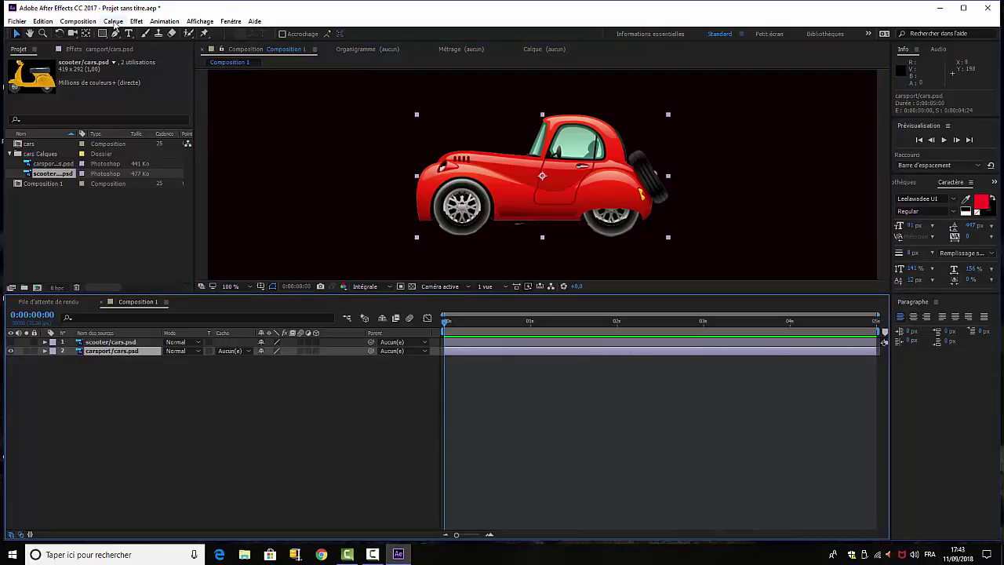
click(114, 22)
click(161, 400)
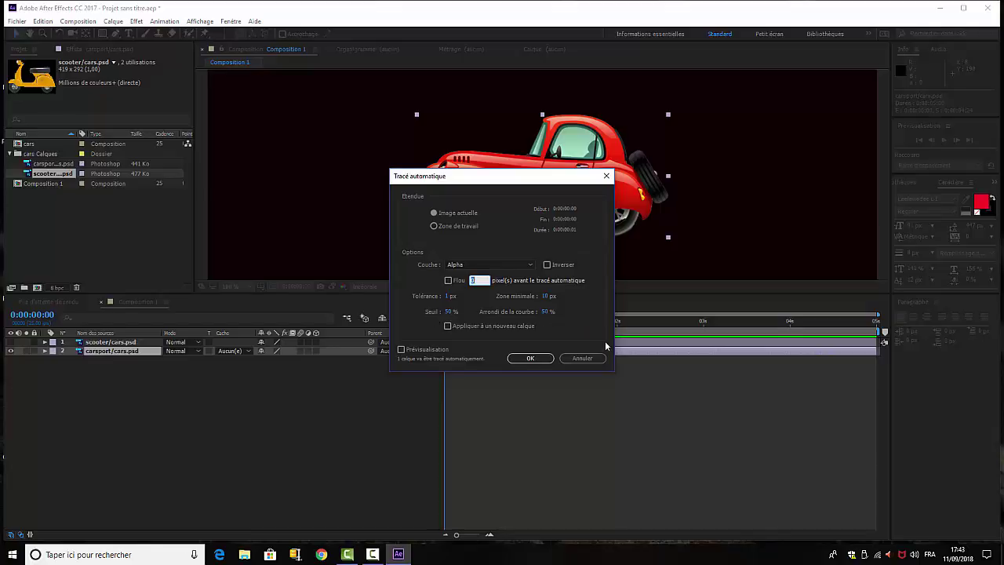
click(448, 327)
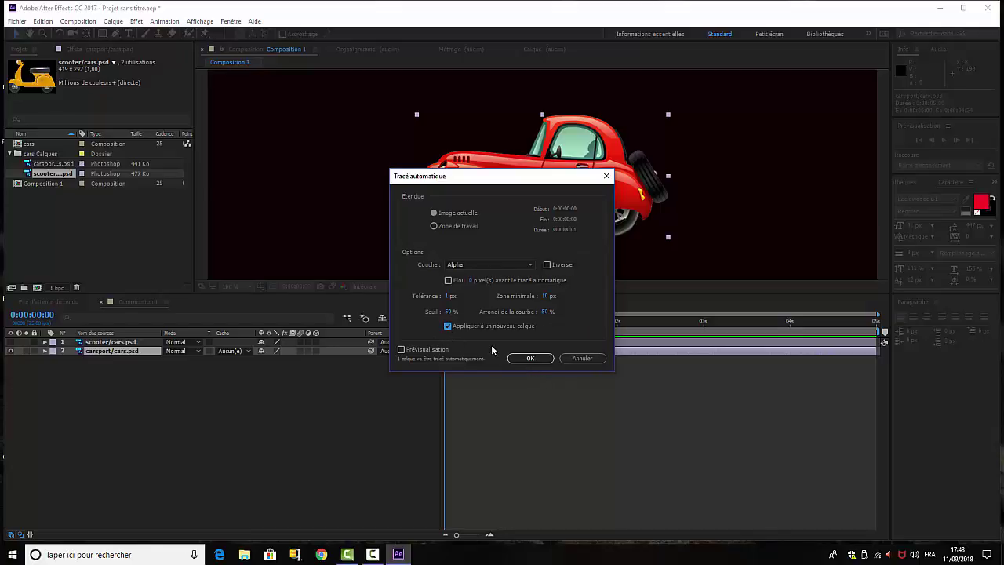
click(531, 358)
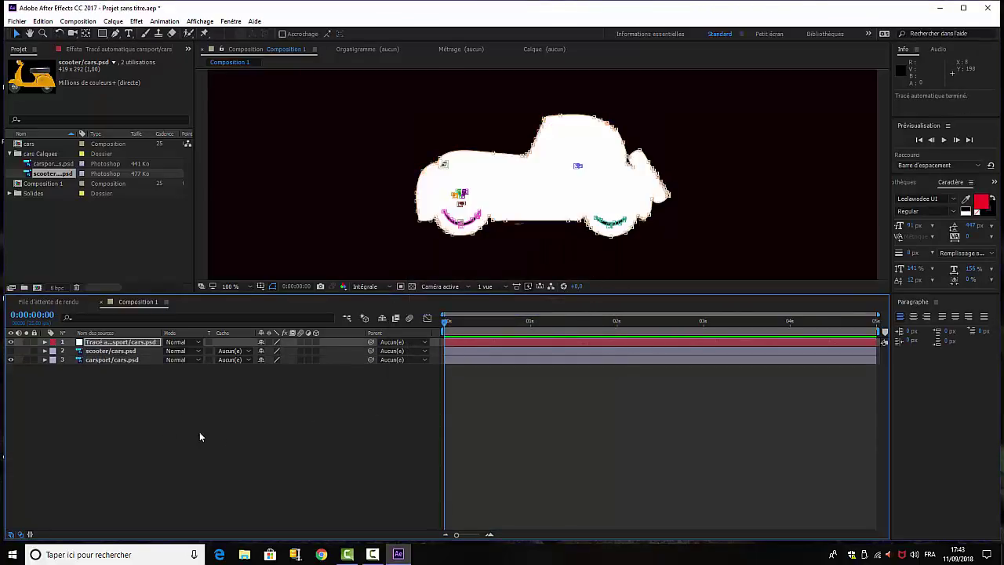
Delete Masque 2 through Masque 10 from the auto-traced car layer, keeping only the outer outline Masque 1
click(45, 343)
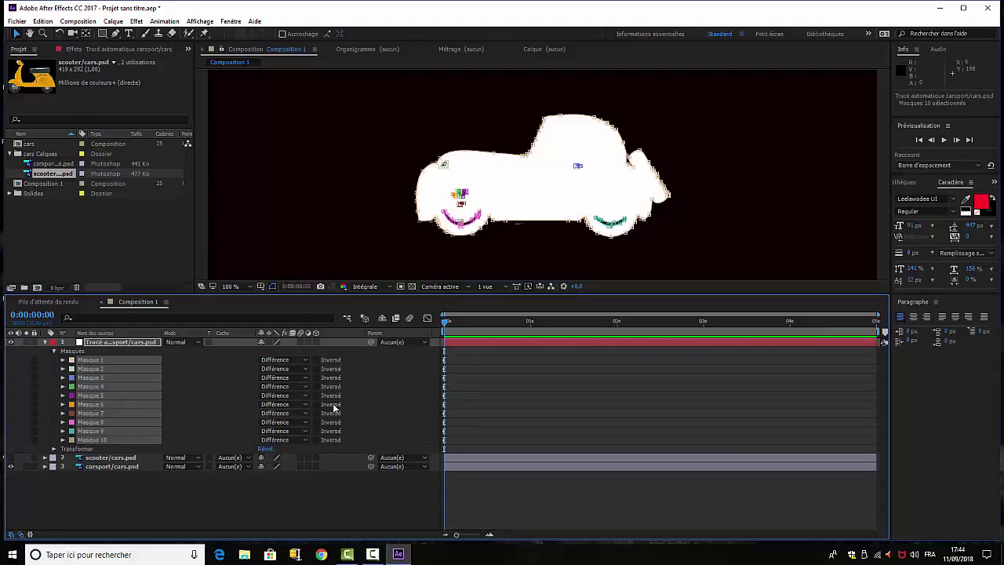
click(188, 367)
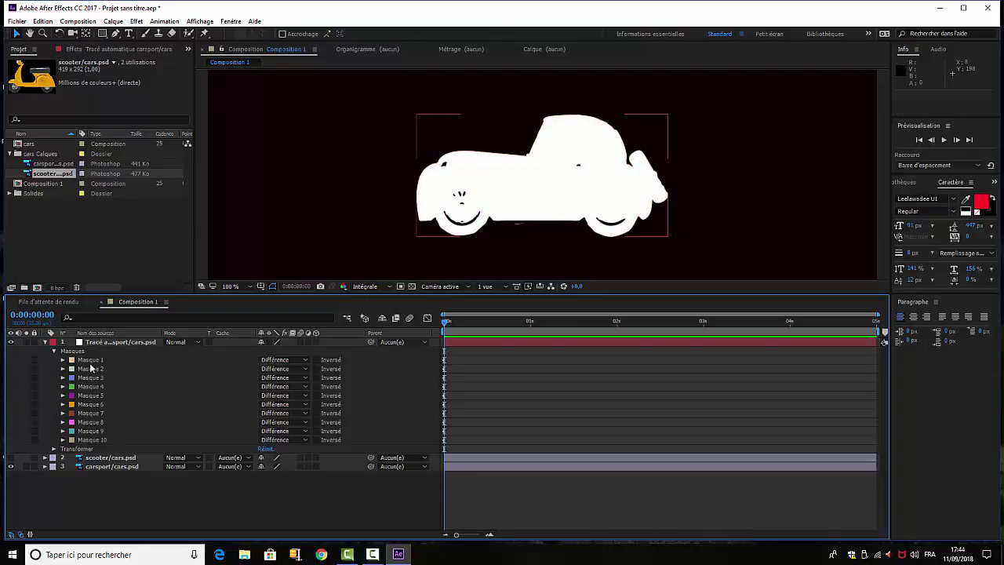
click(91, 362)
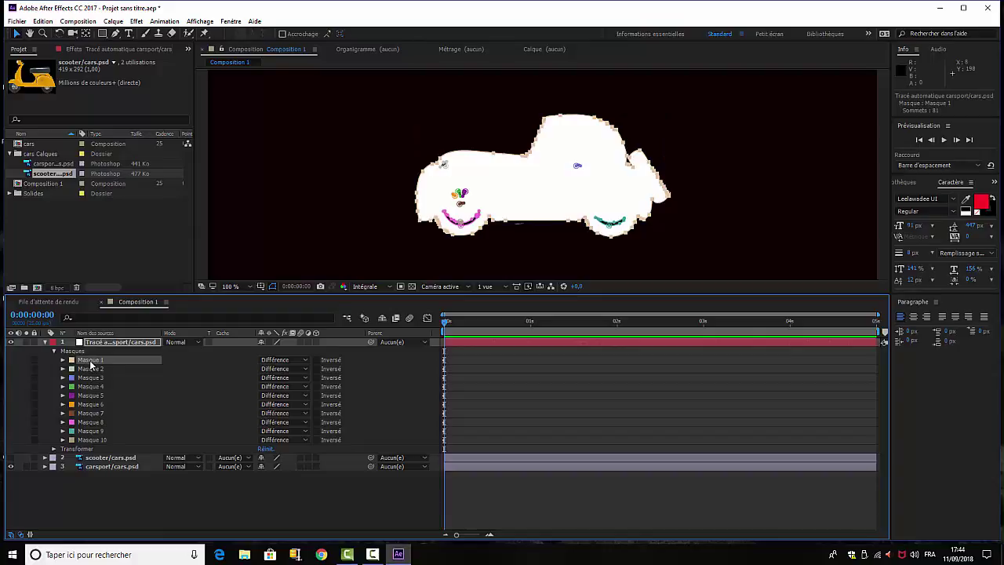
click(91, 368)
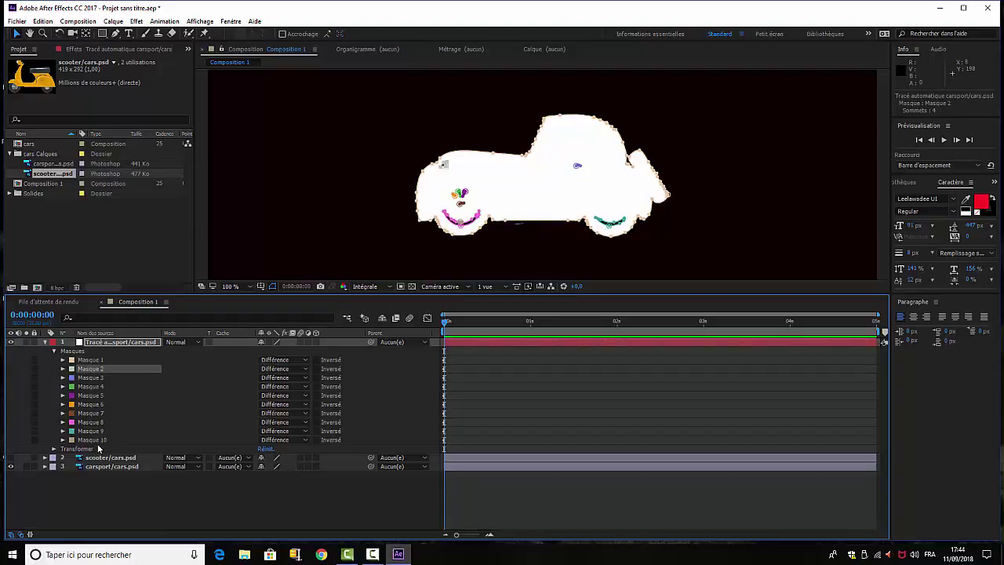
shift+click(99, 441)
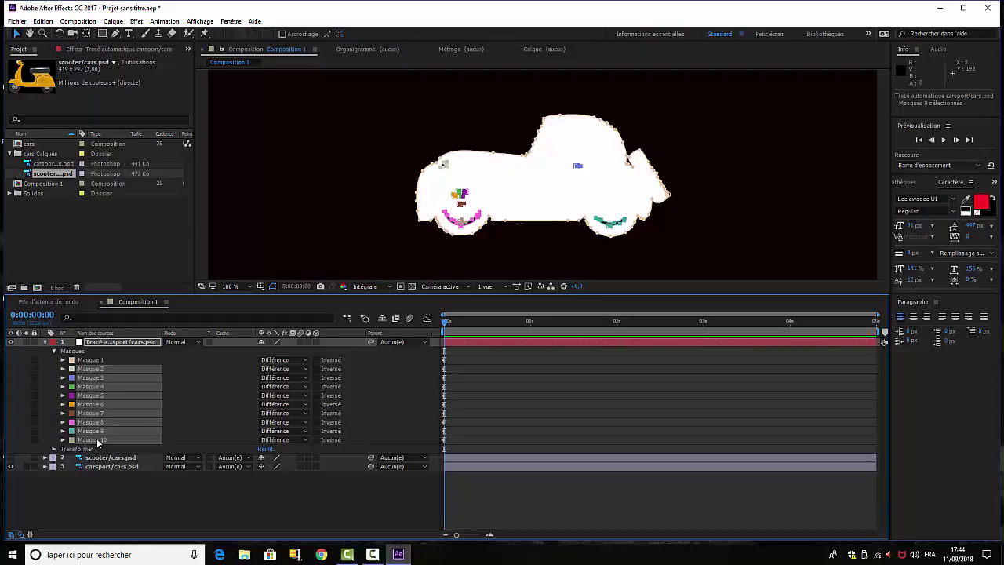
key(Delete)
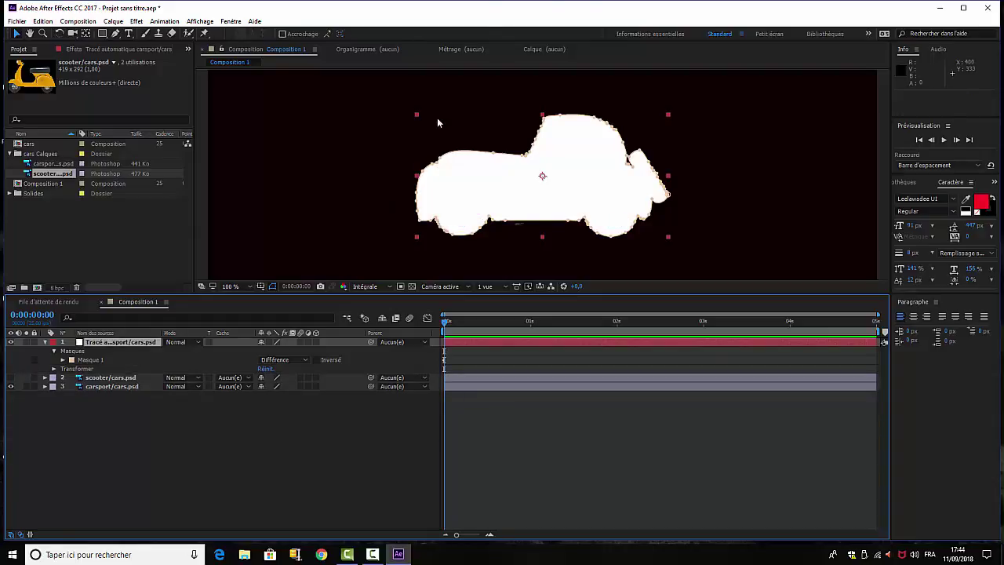
Change the display colour of Masque 1 on the auto-traced layer to bright green 10EE2F
click(72, 361)
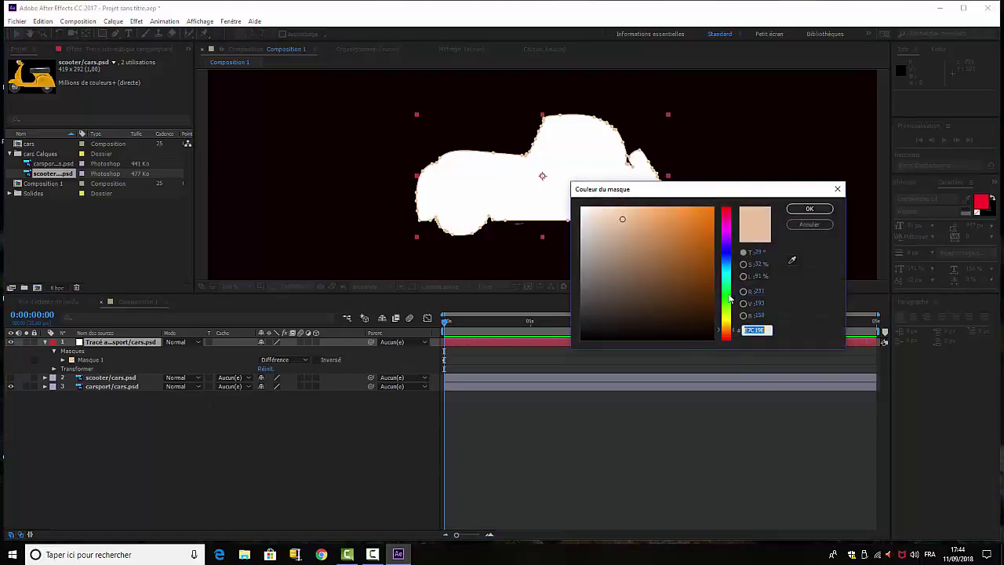
click(726, 294)
click(704, 215)
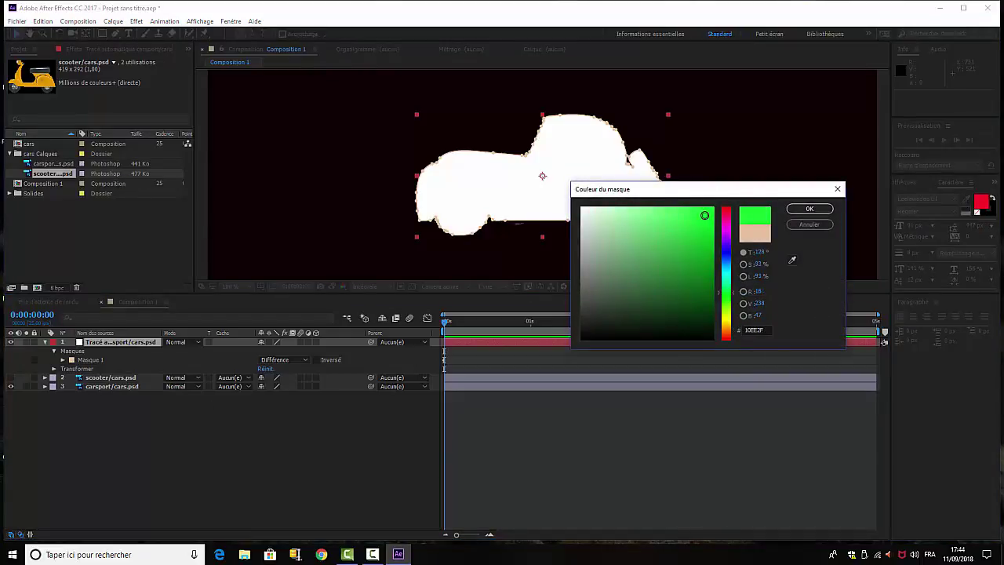
click(813, 209)
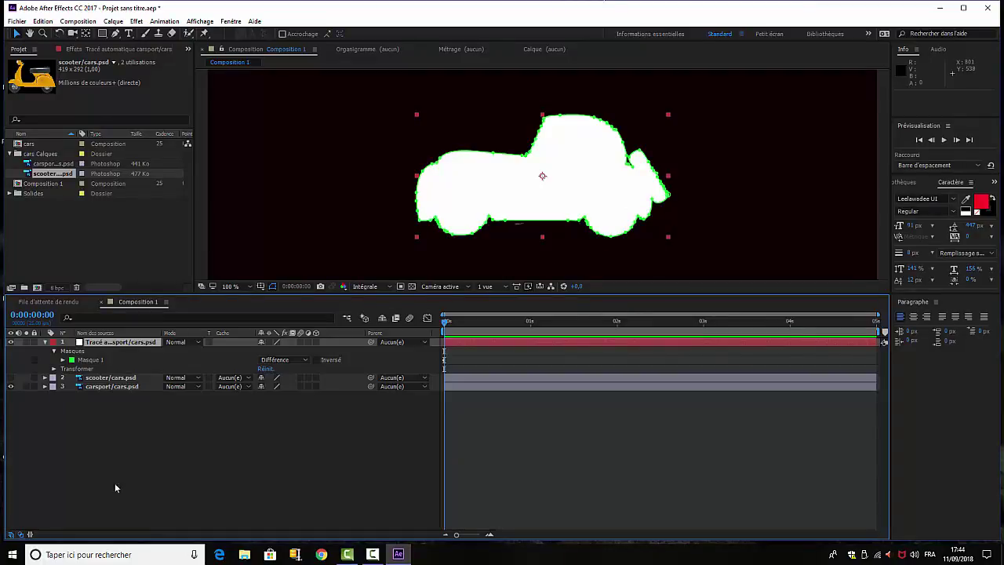
Rename Masque 1 on the auto-traced layer as car
click(87, 361)
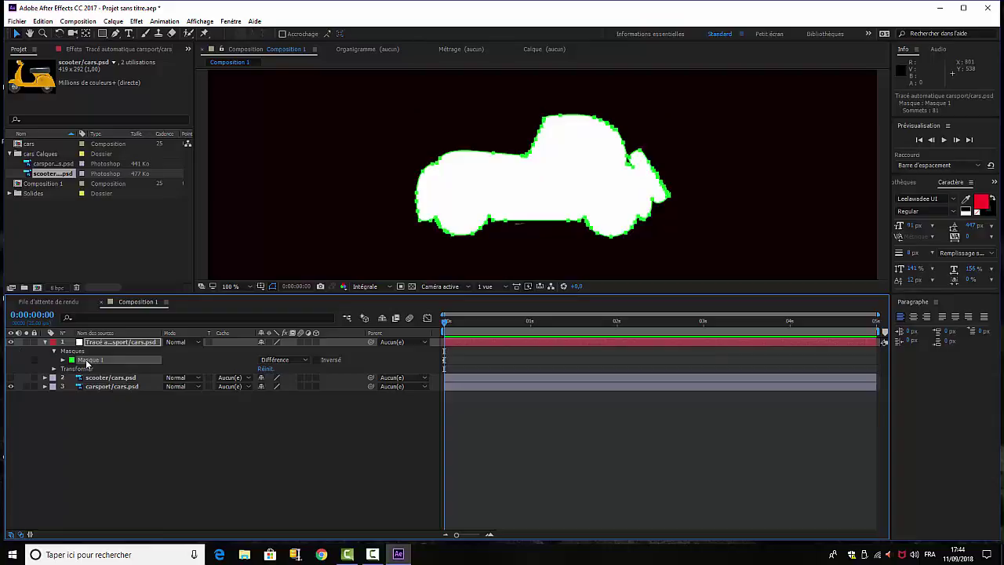
right_click(88, 361)
click(127, 433)
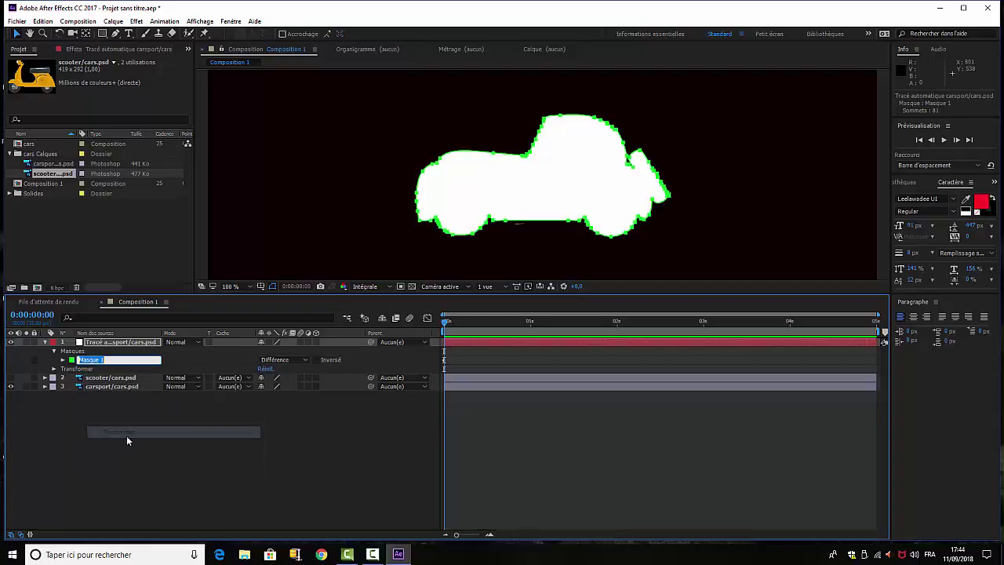
text(ca)
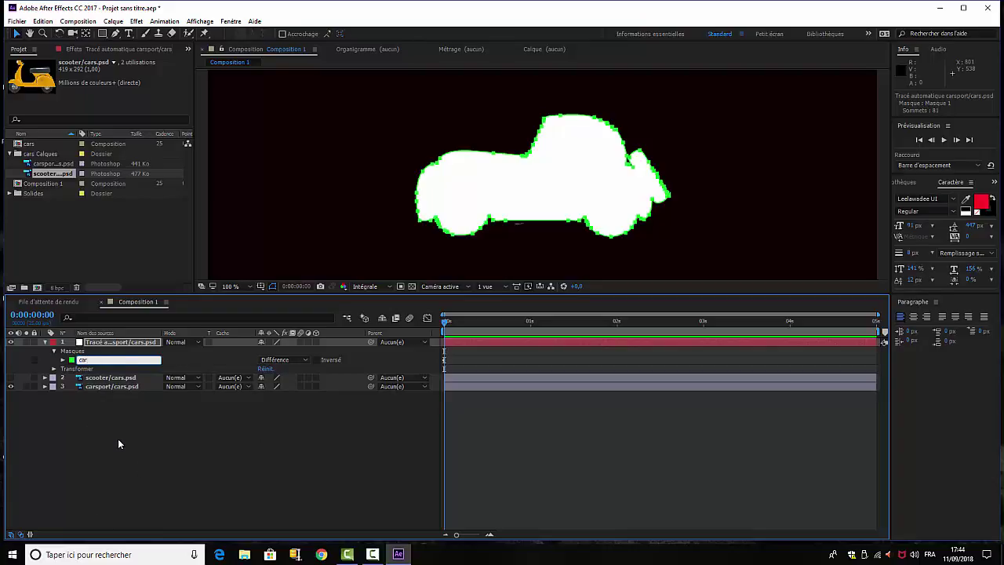
text(r)
click(118, 444)
Copy the car mask onto the carsport/cars.psd layer, and delete the auto-traced layer
click(76, 359)
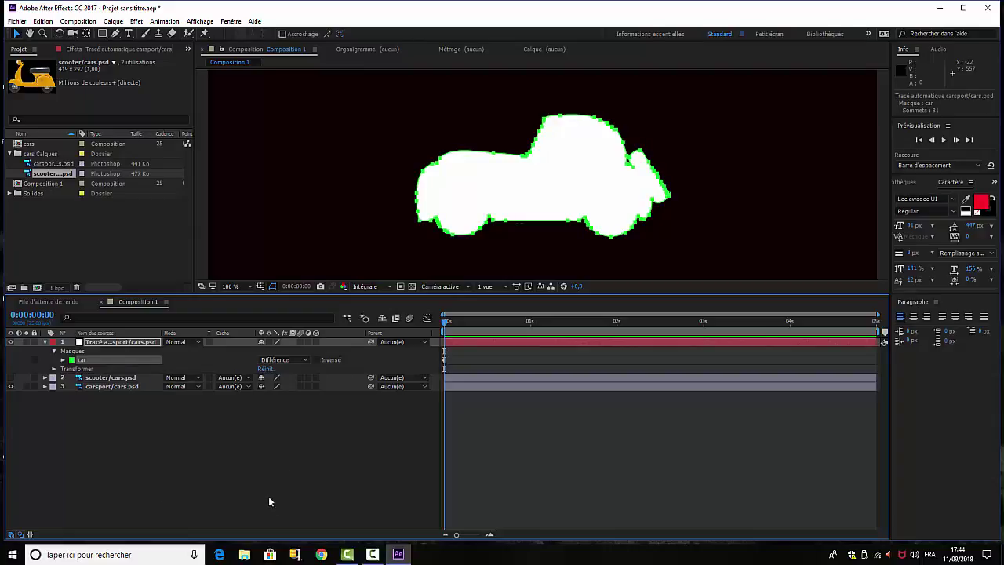
click(42, 21)
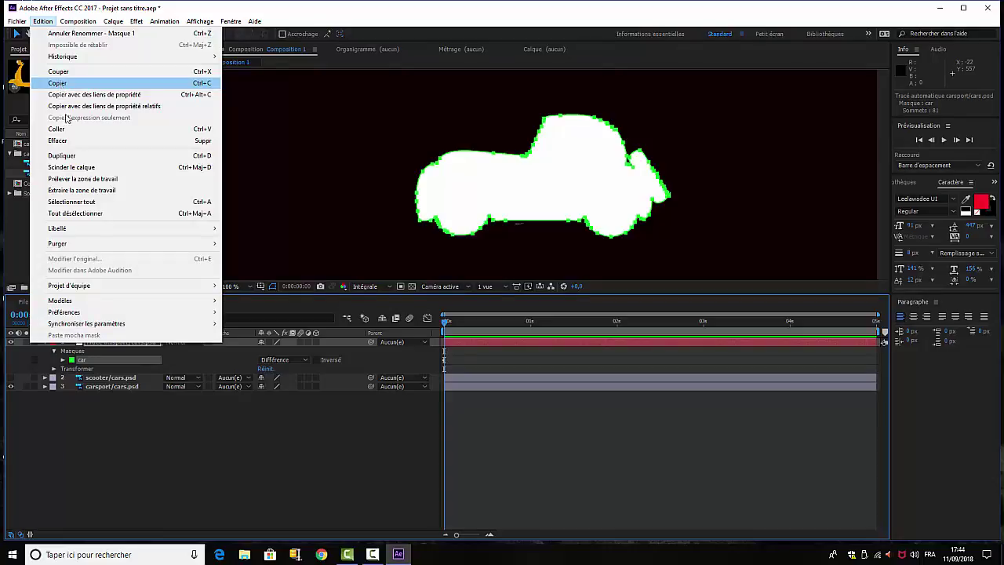
click(110, 388)
click(110, 387)
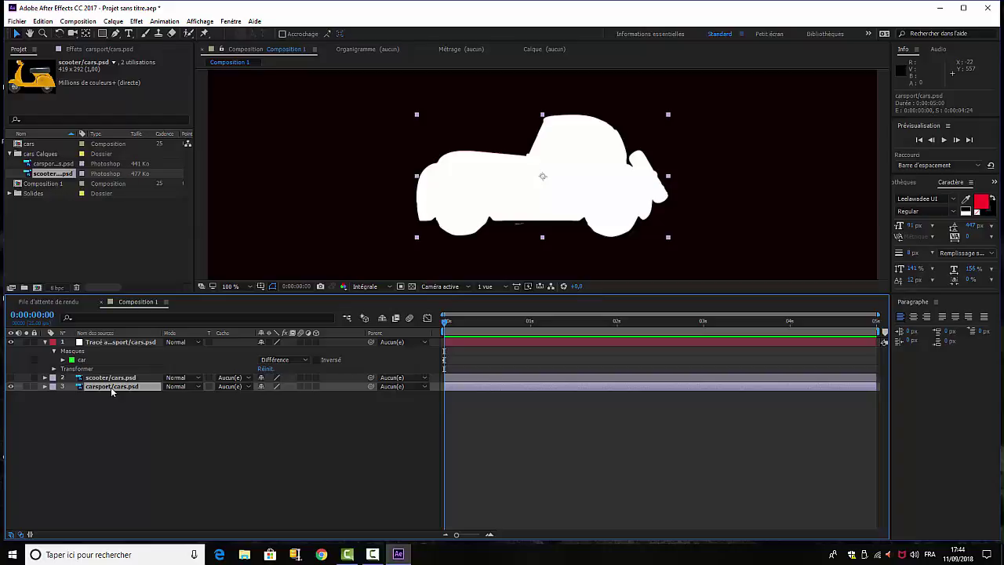
key(ctrl+v)
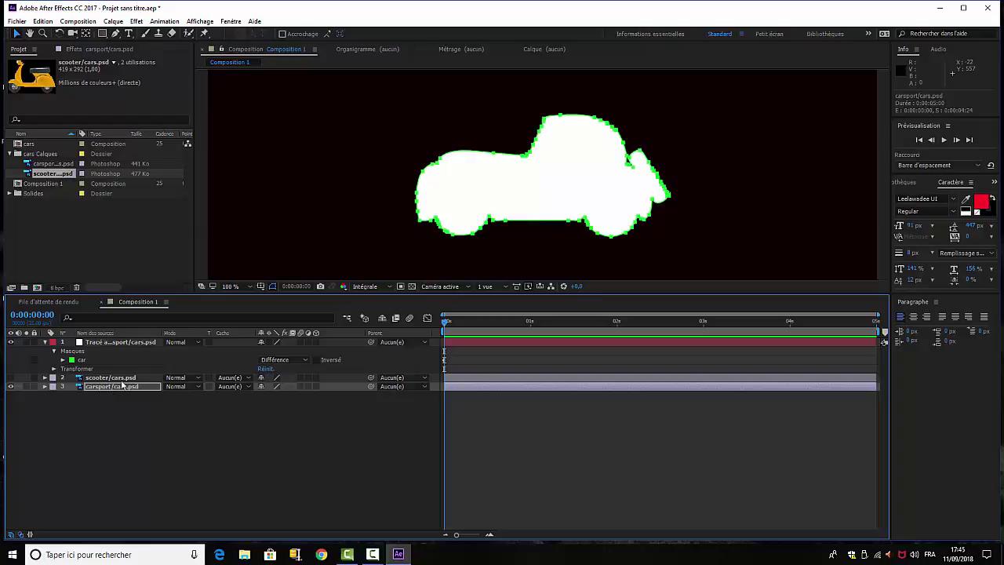
click(45, 387)
click(43, 21)
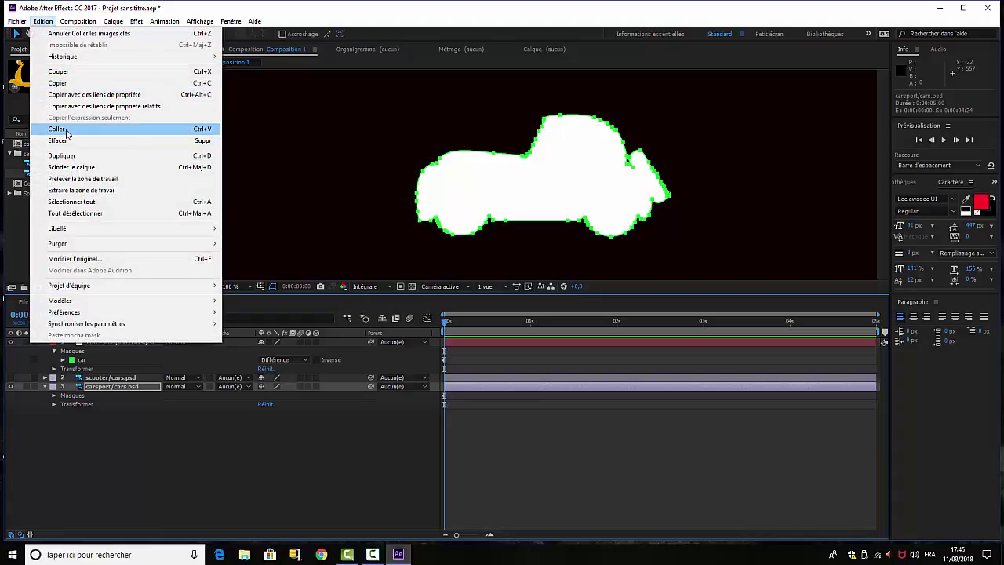
click(208, 452)
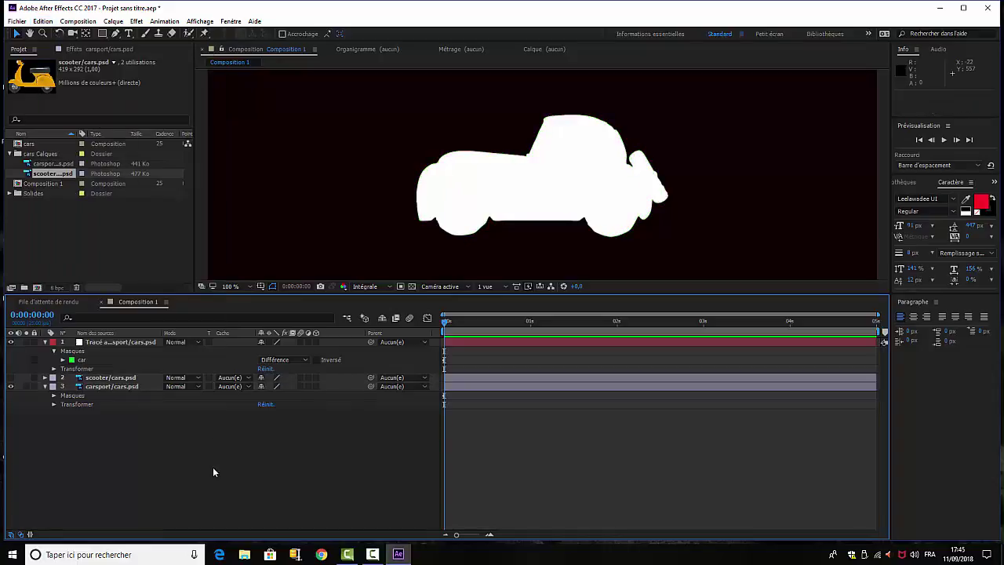
click(54, 395)
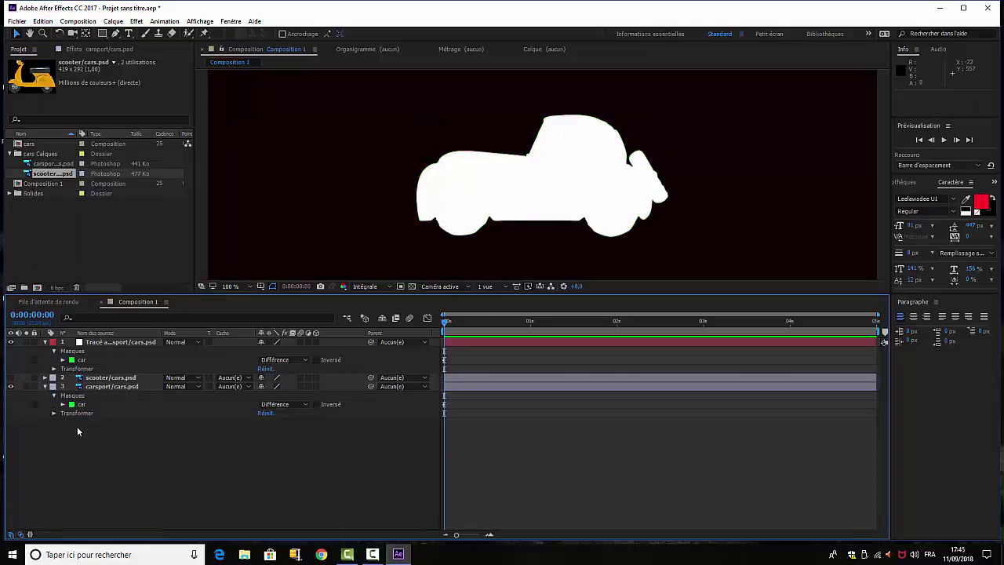
click(94, 344)
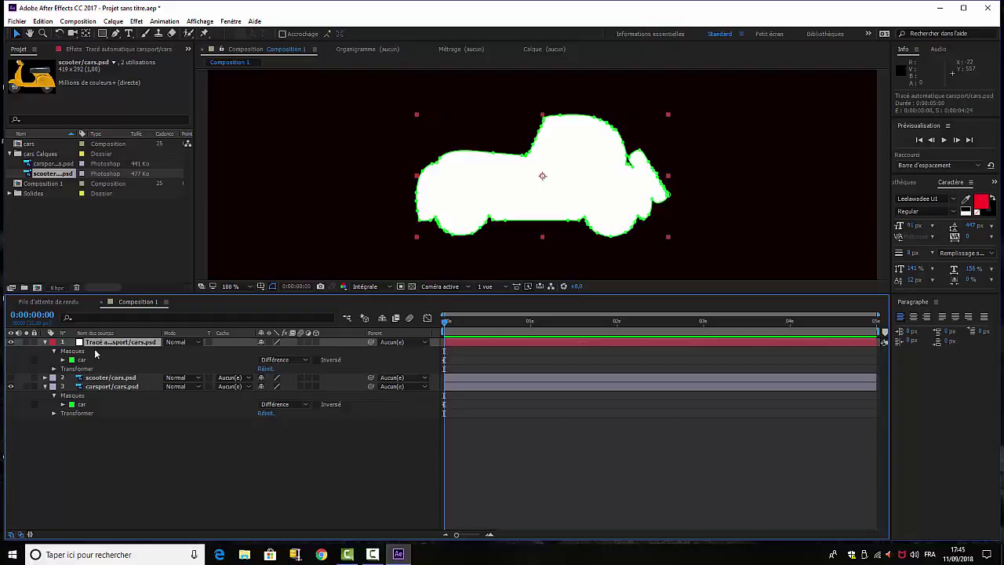
key(Delete)
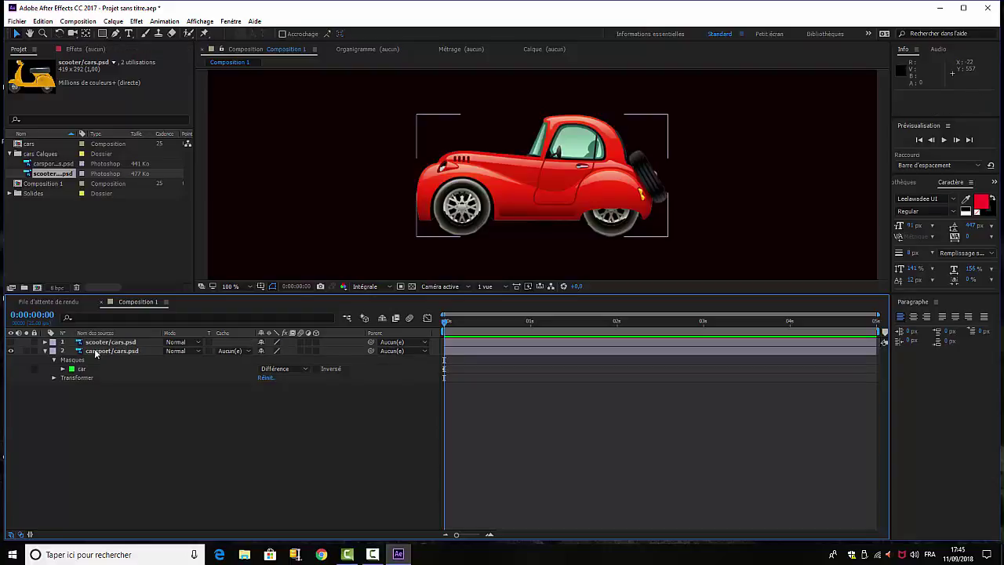
Change the mode of the car mask on the carsport/cars.psd layer, and collapse the layer's properties
click(116, 351)
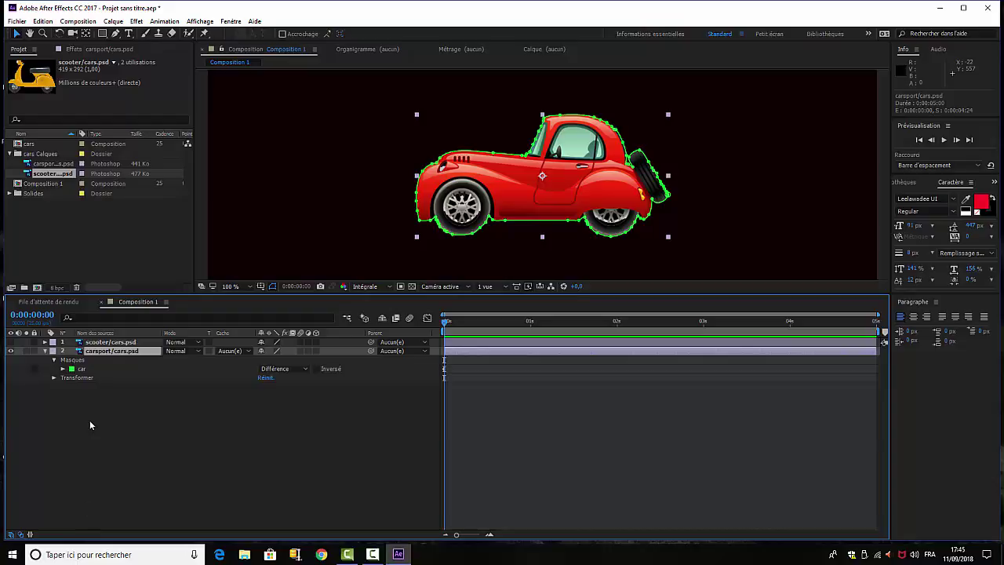
click(305, 371)
click(287, 390)
click(44, 351)
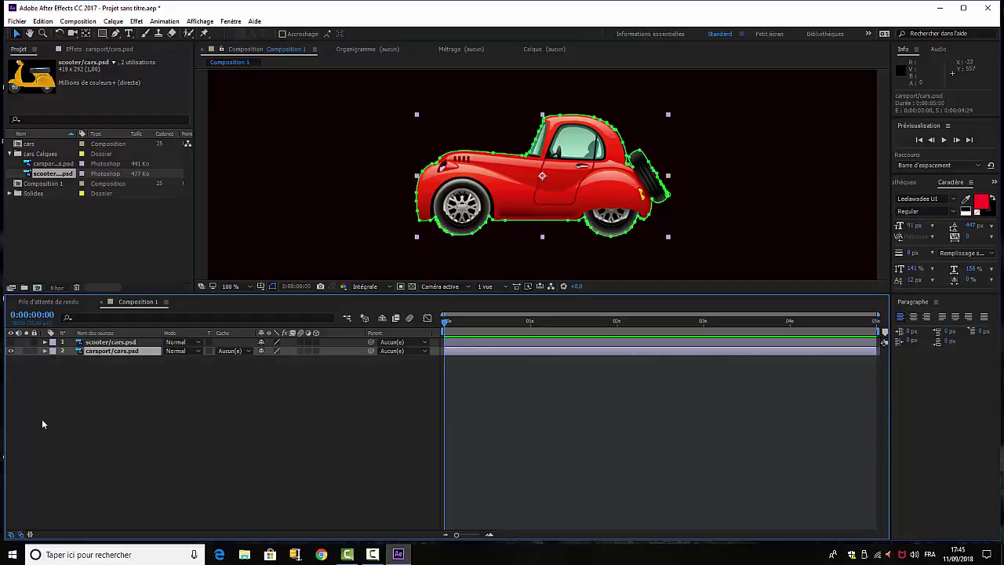
Show the scooter layer instead of the carsport layer, and auto-trace the scooter's alpha channel onto a new layer
click(11, 343)
click(11, 351)
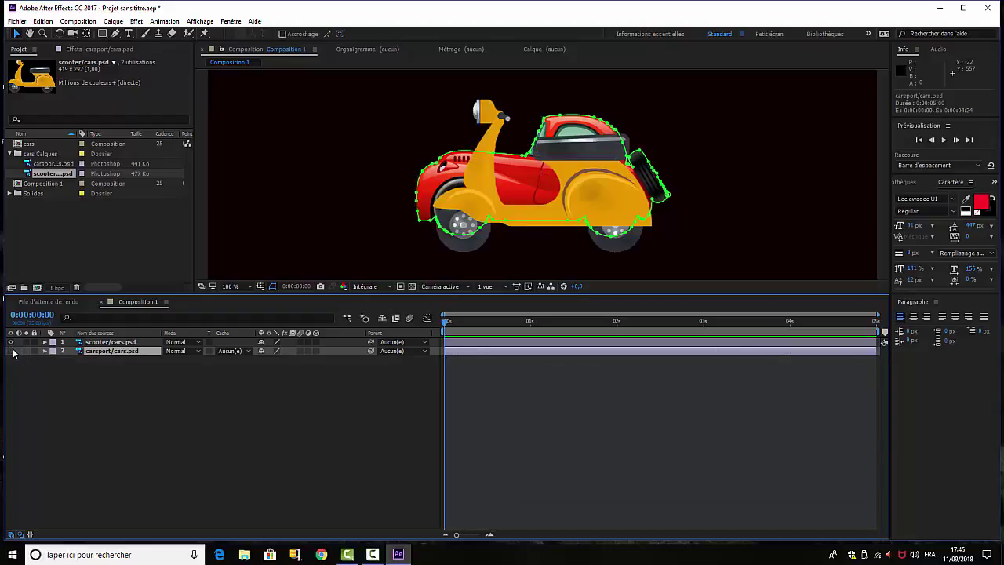
click(116, 343)
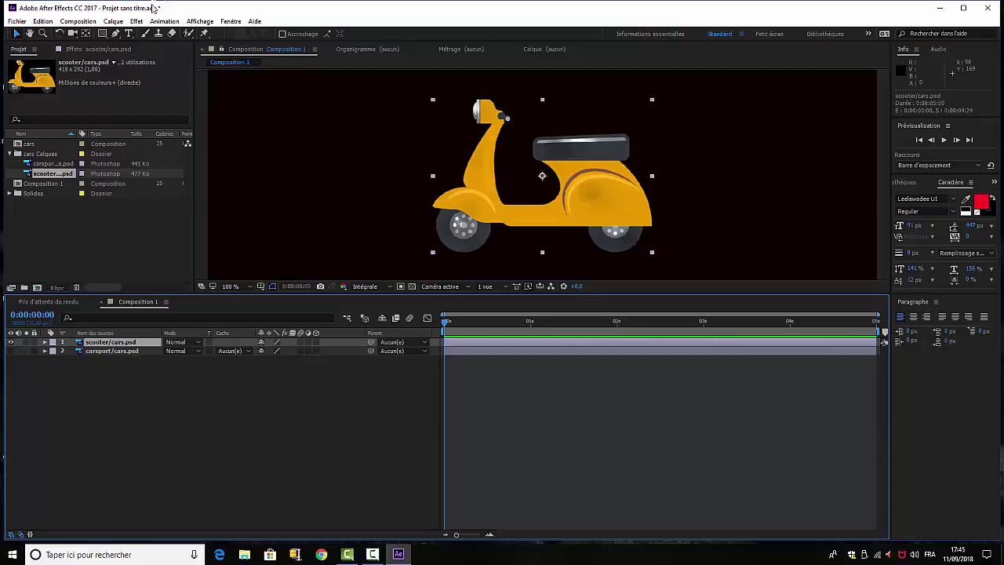
click(113, 21)
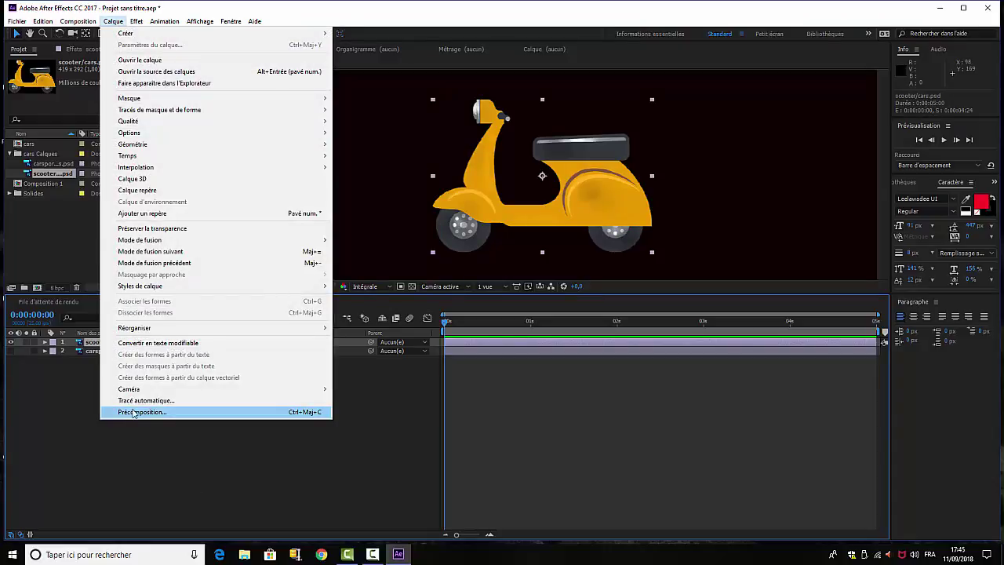
click(139, 400)
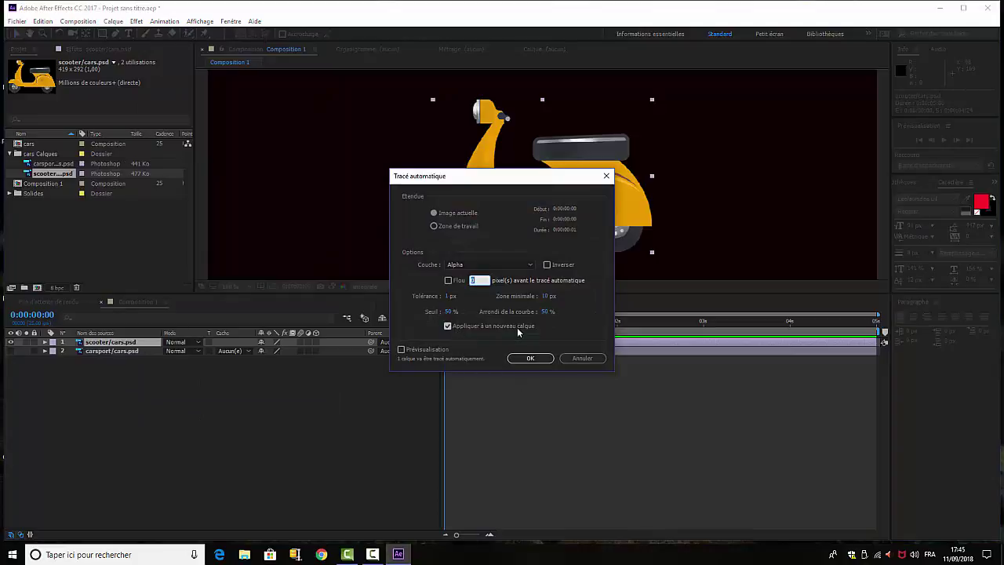
click(530, 359)
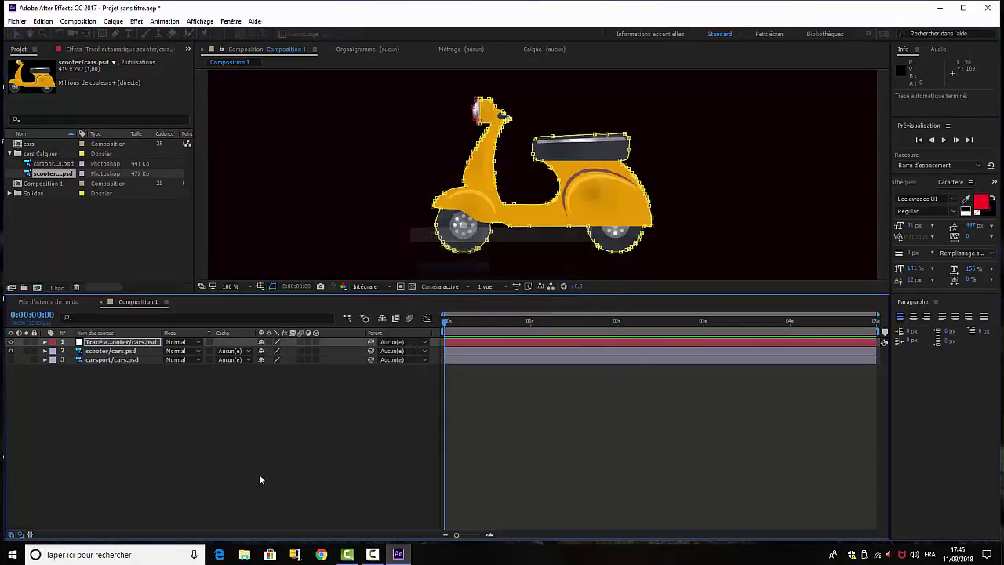
click(45, 342)
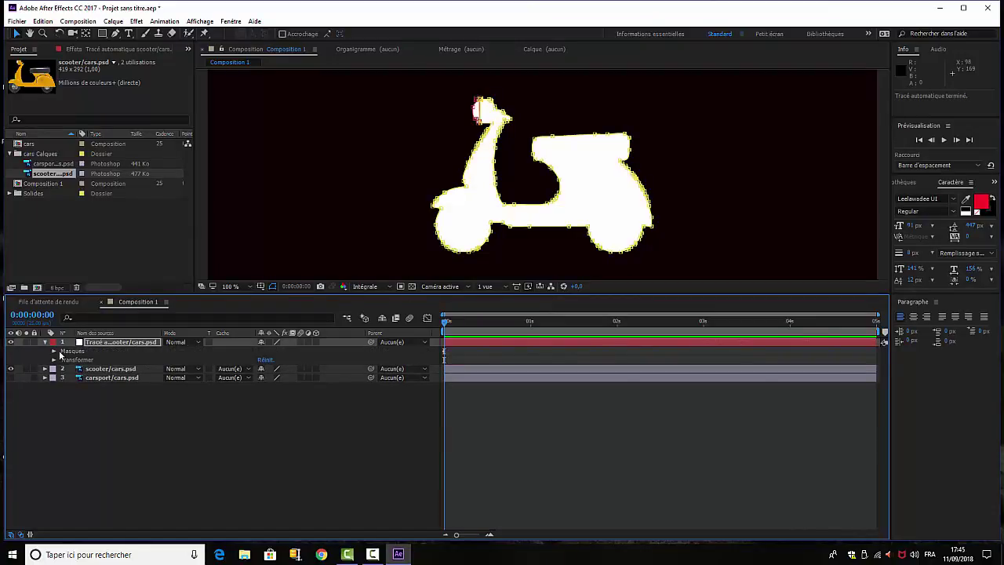
Delete Masque 1 from the auto-traced scooter layer
click(54, 351)
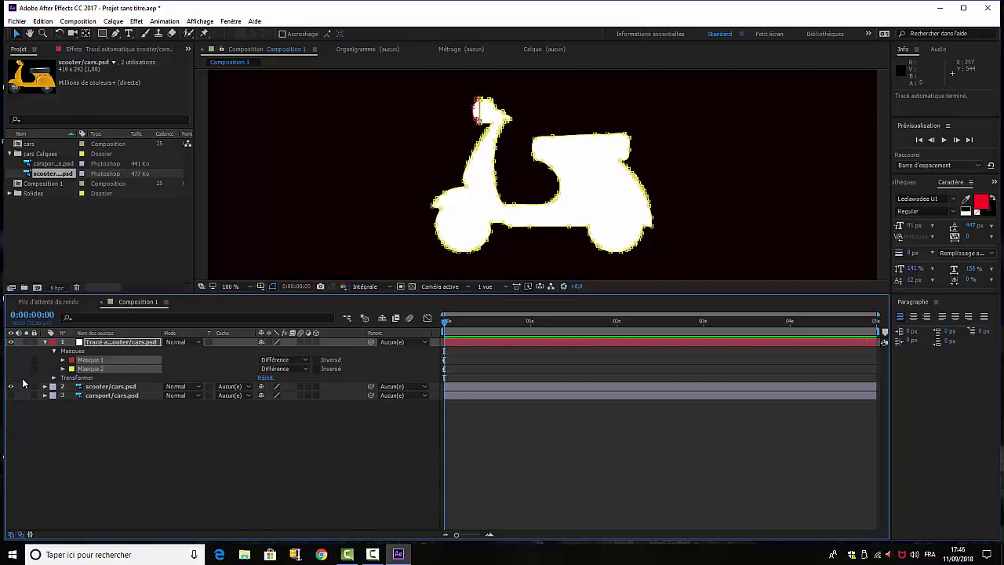
click(85, 363)
click(177, 361)
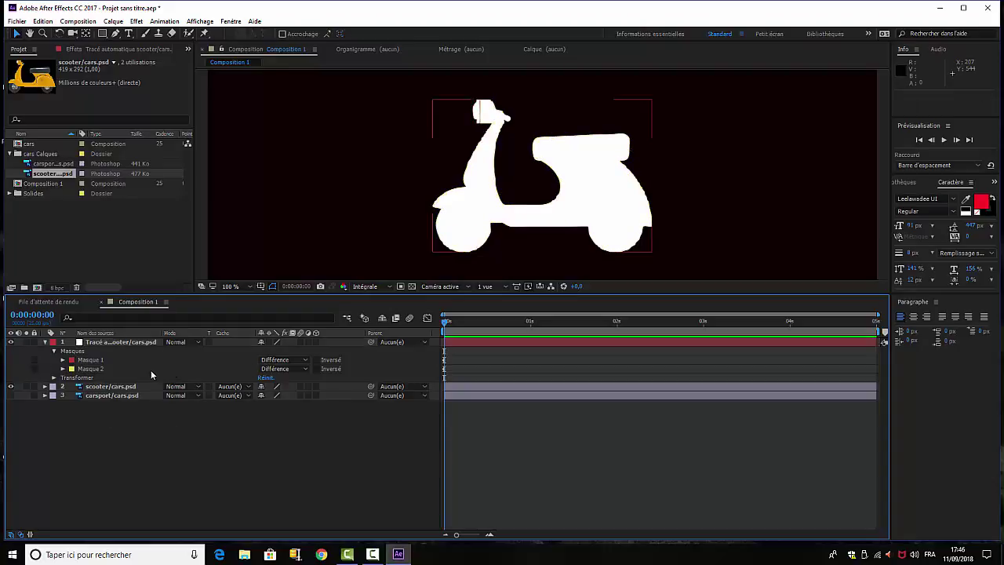
click(150, 369)
click(149, 360)
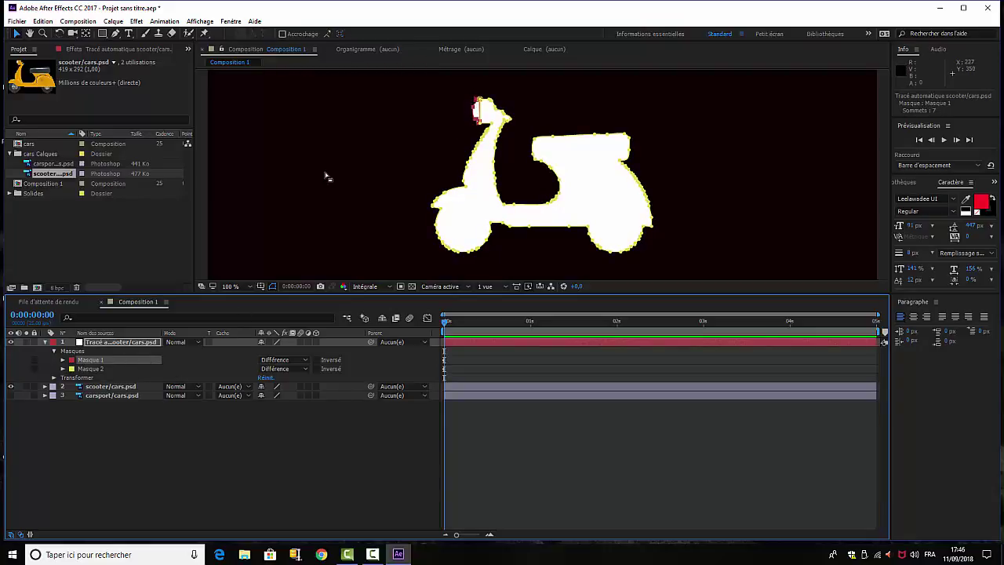
key(Delete)
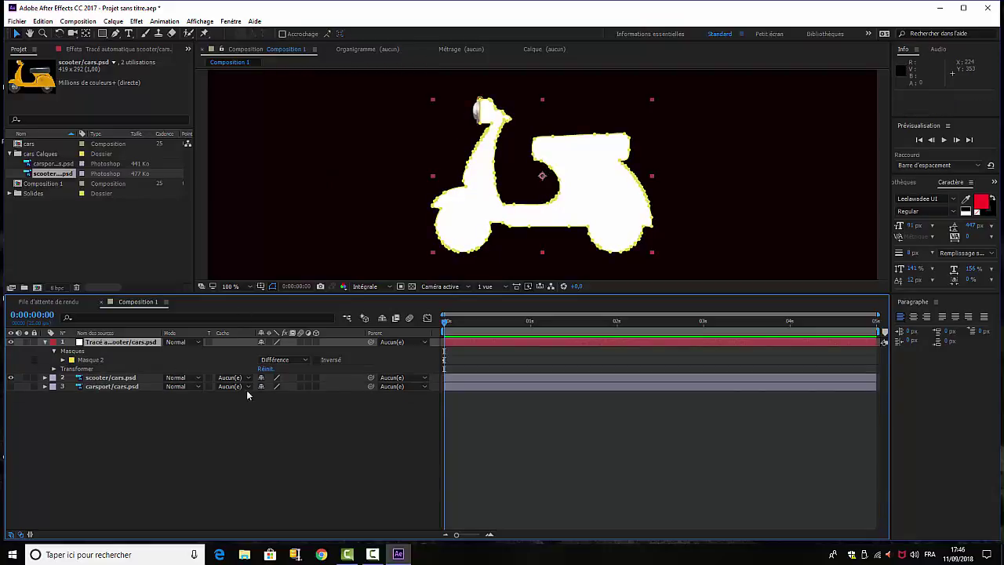
Change the colour of Masque 2 on the auto-traced scooter layer to red
click(88, 361)
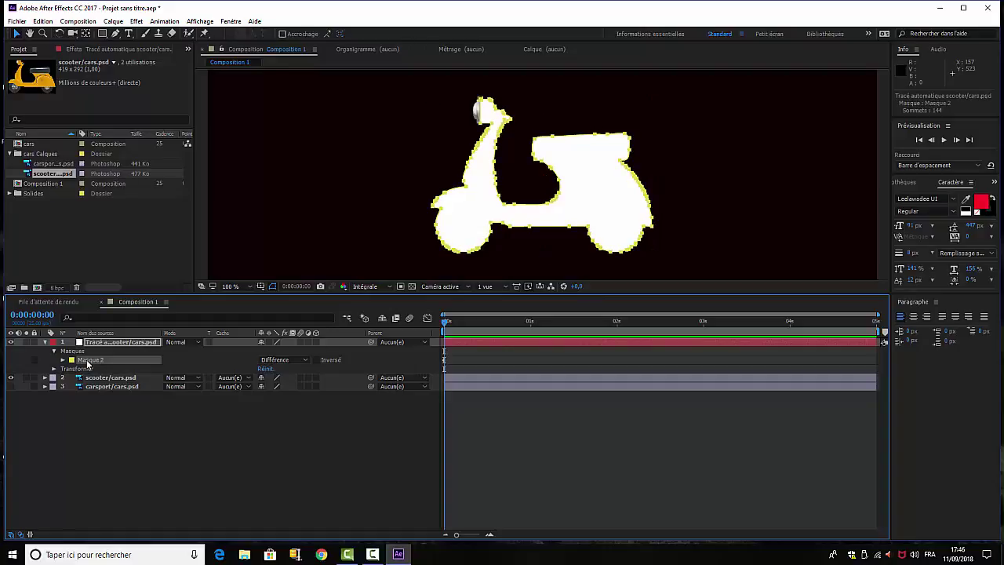
right_click(88, 362)
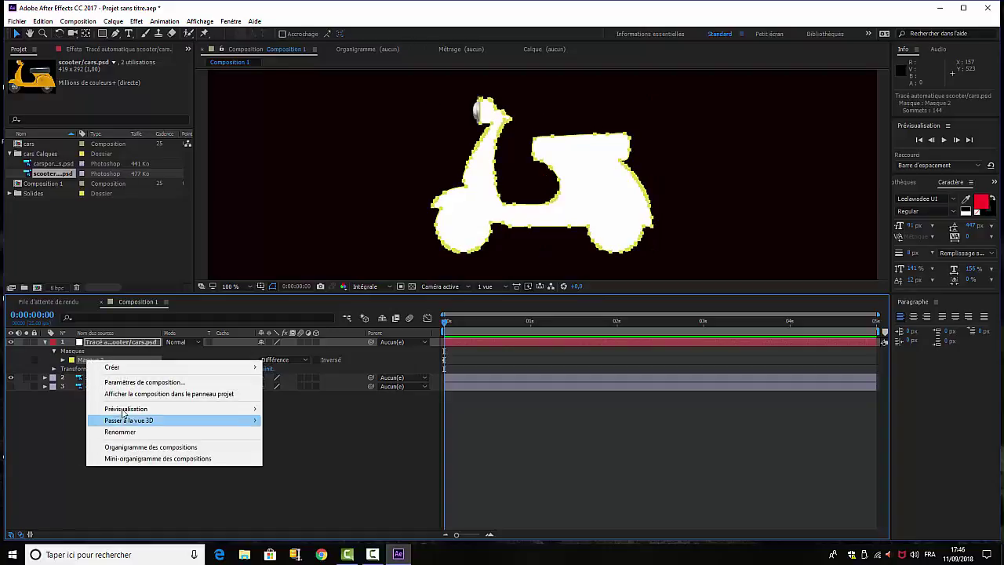
click(73, 363)
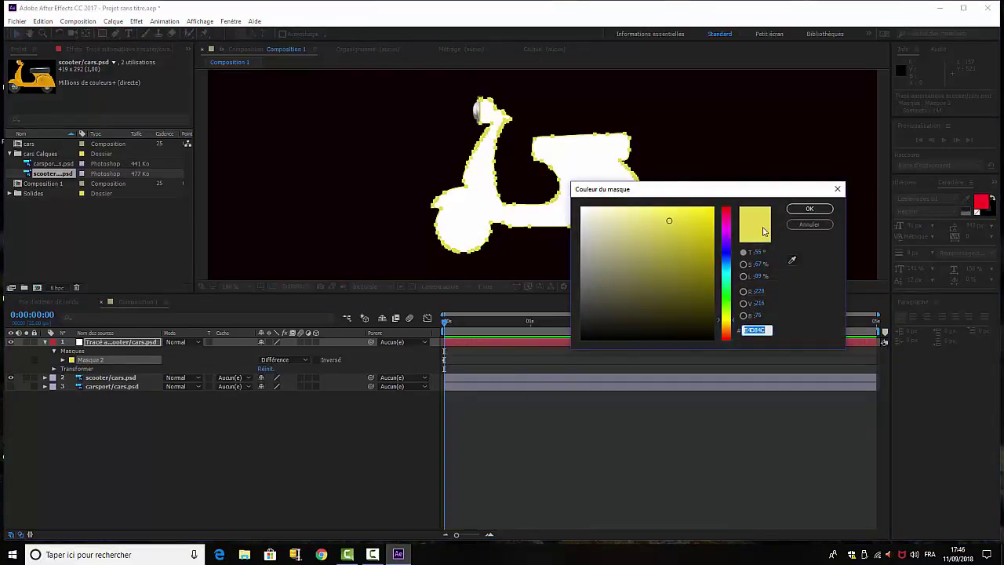
click(728, 210)
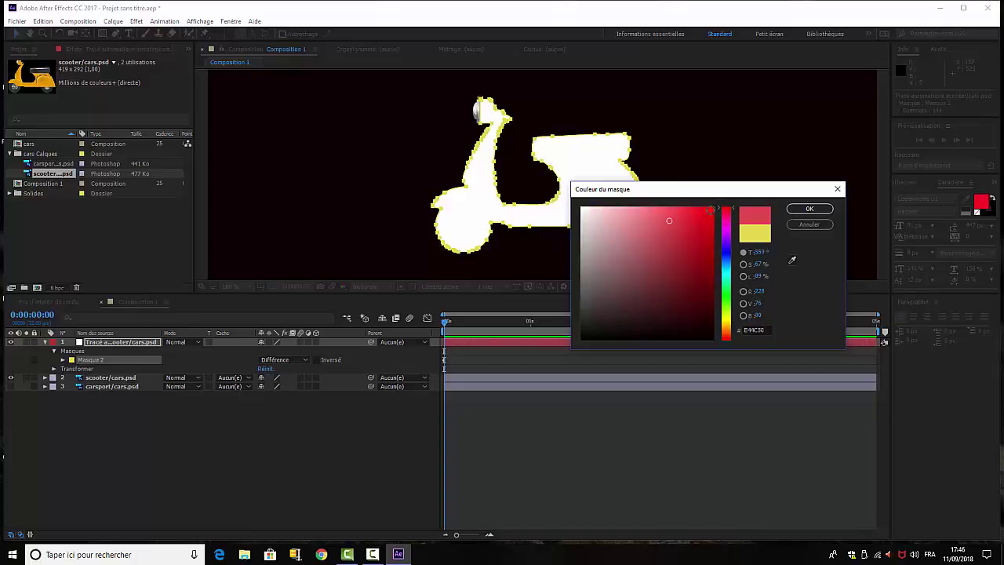
click(810, 209)
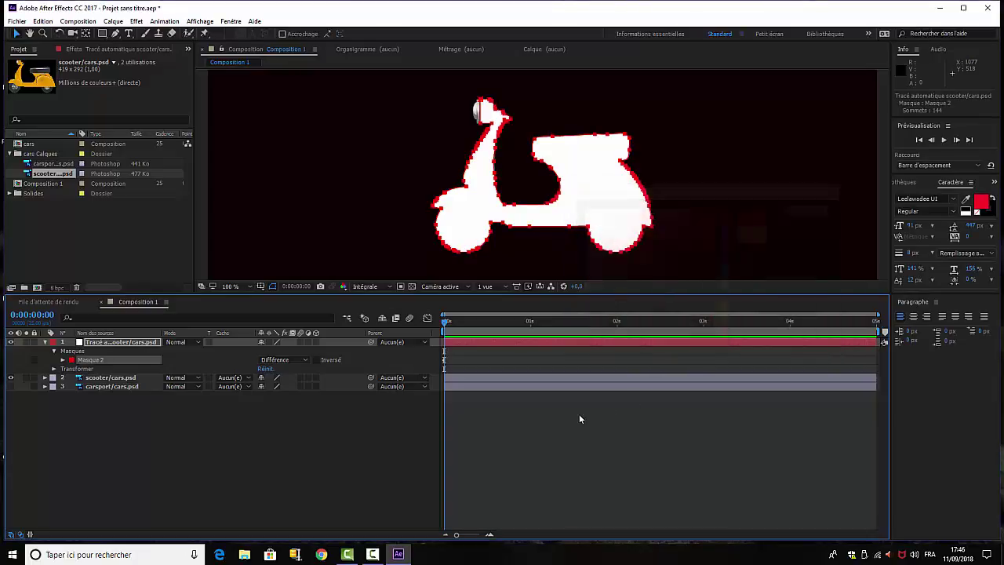
Rename Masque 2 on the auto-traced layer as scooter
right_click(89, 361)
click(119, 434)
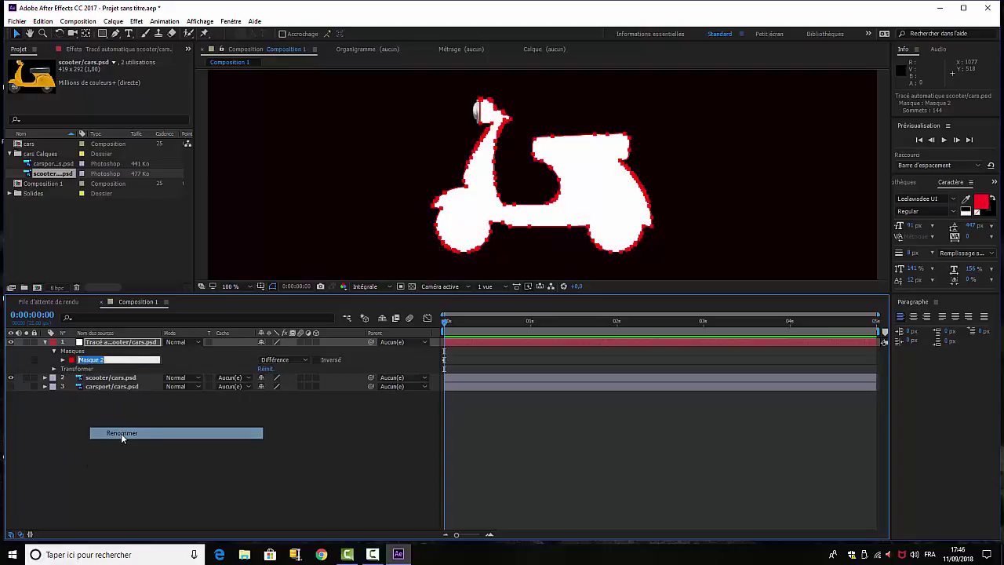
text(c)
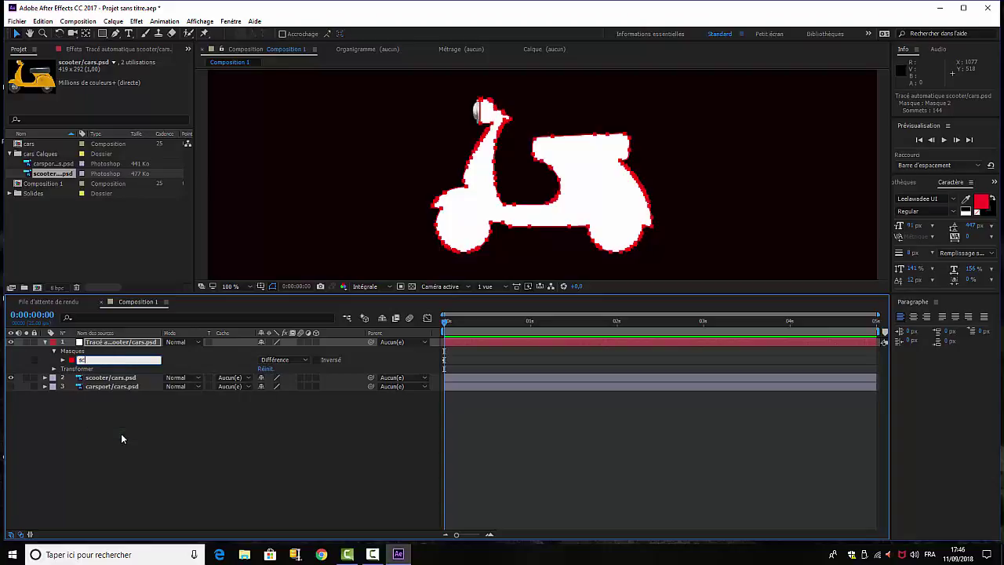
text(cooter)
key(Return)
Copy the scooter mask from the auto-traced layer onto the scooter/cars.psd layer
click(92, 364)
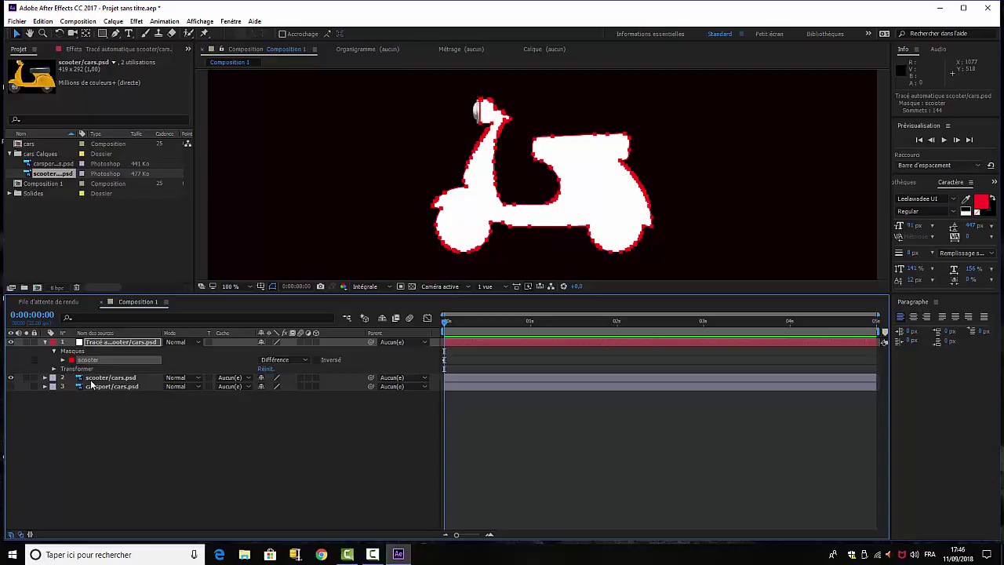
click(91, 380)
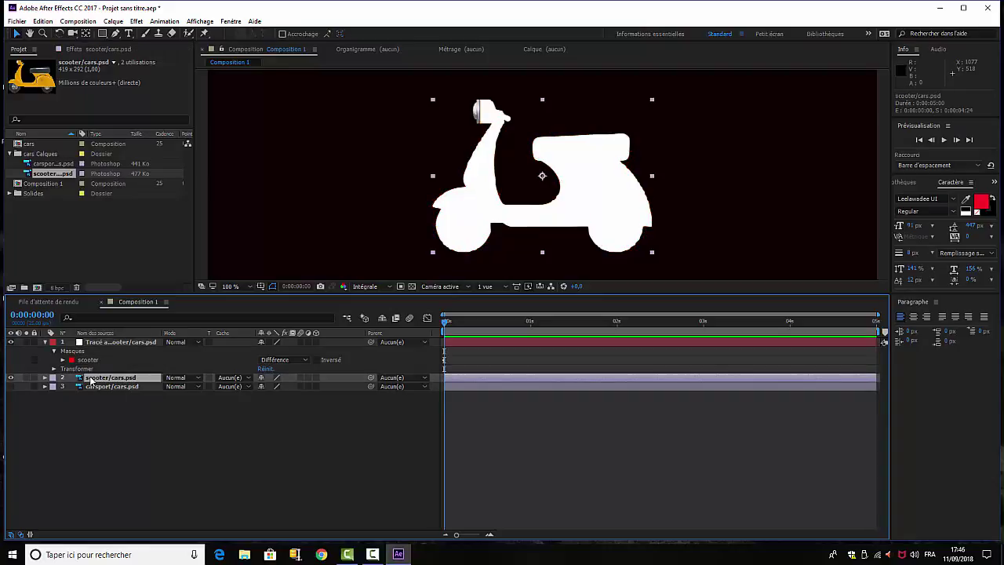
click(91, 379)
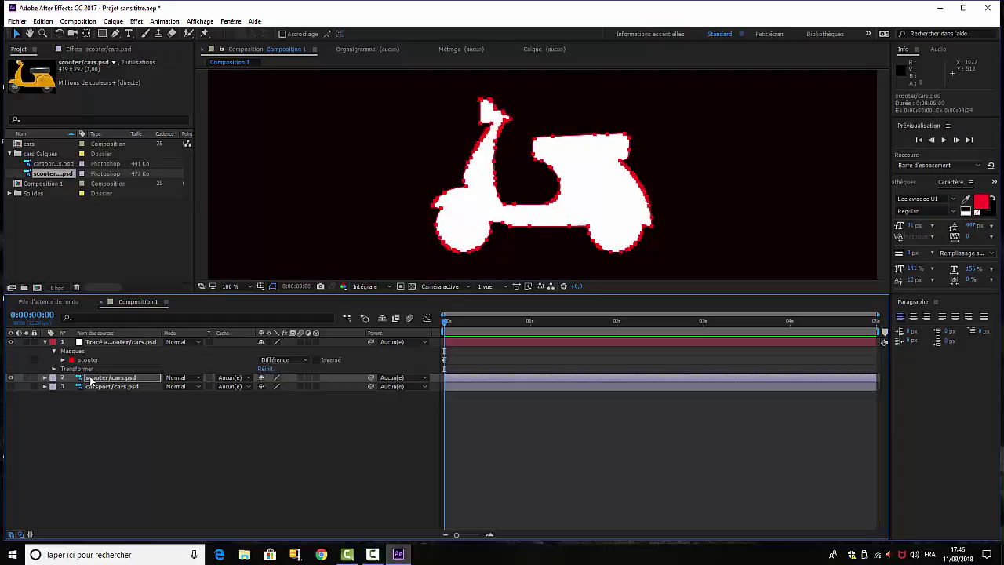
Set the scooter mask on the scooter/cars.psd layer to Addition mode, and delete the auto-traced layer
click(44, 378)
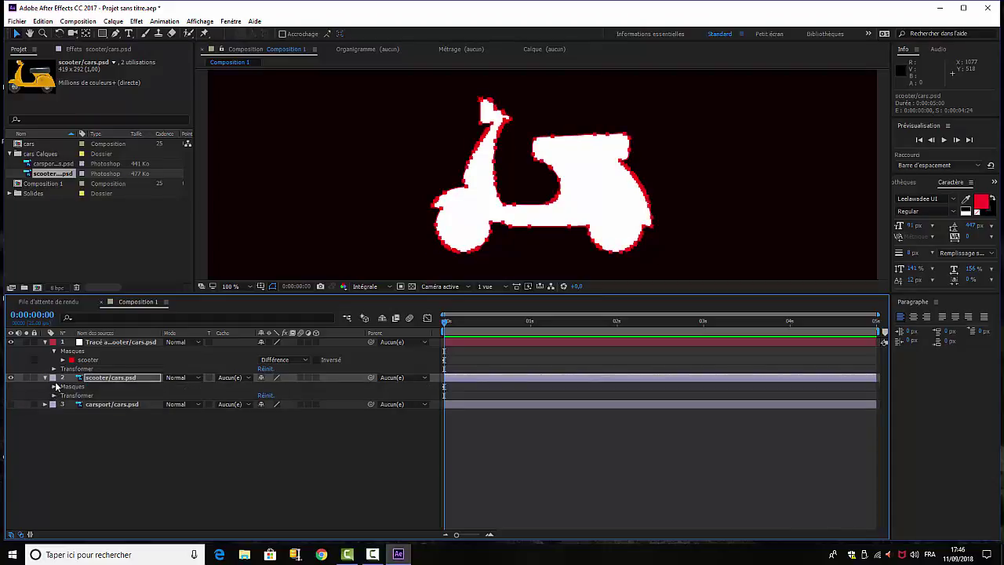
click(55, 386)
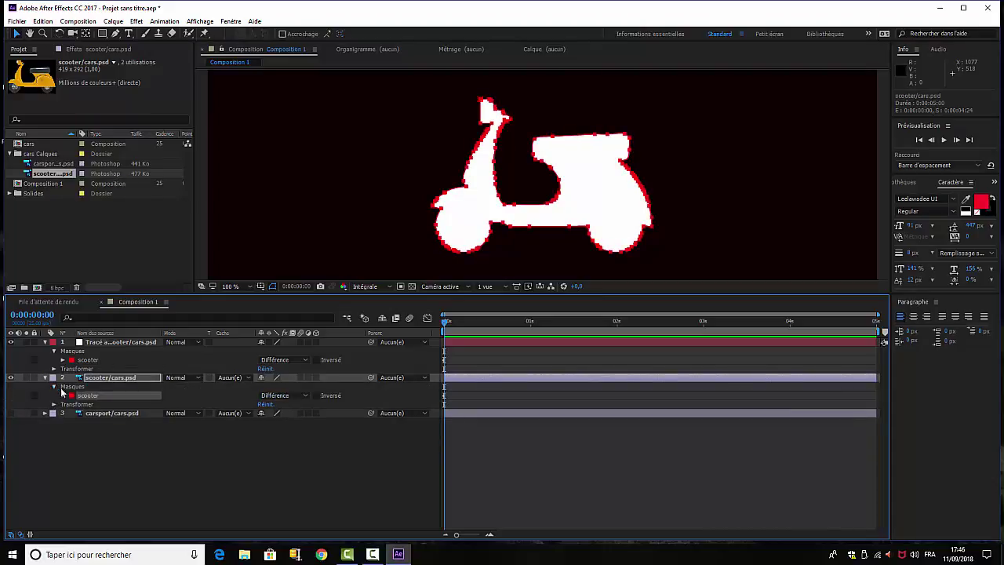
click(305, 397)
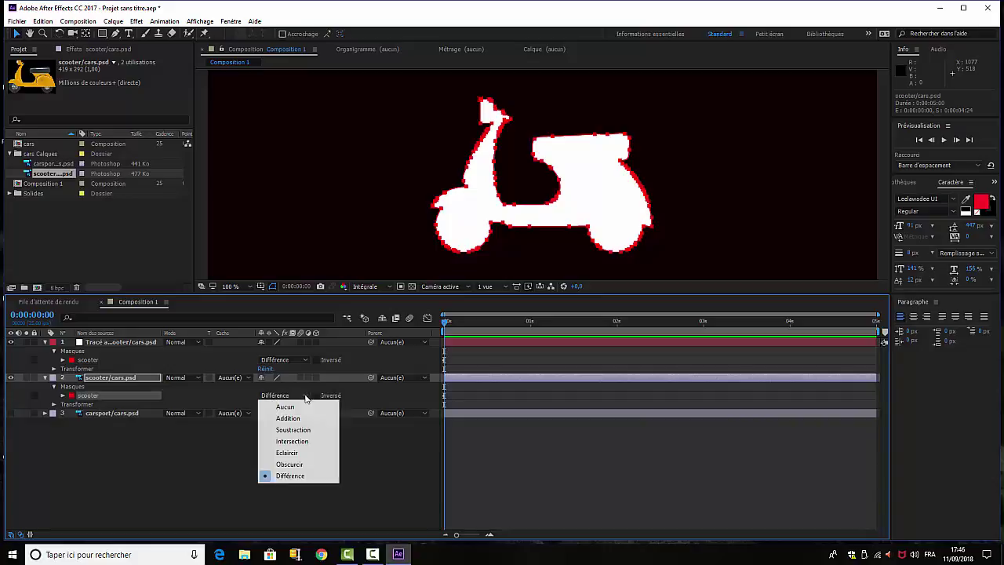
click(288, 418)
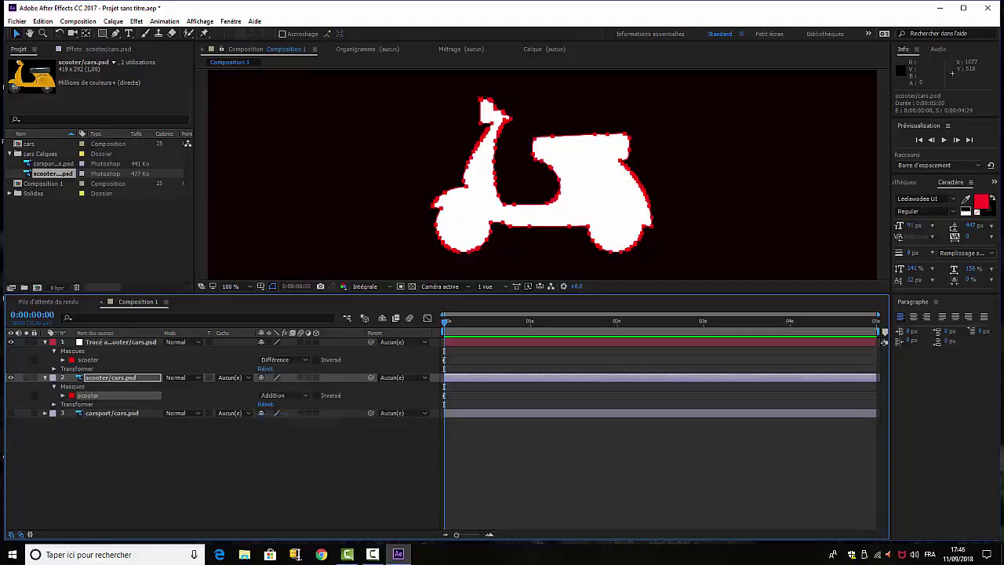
click(108, 344)
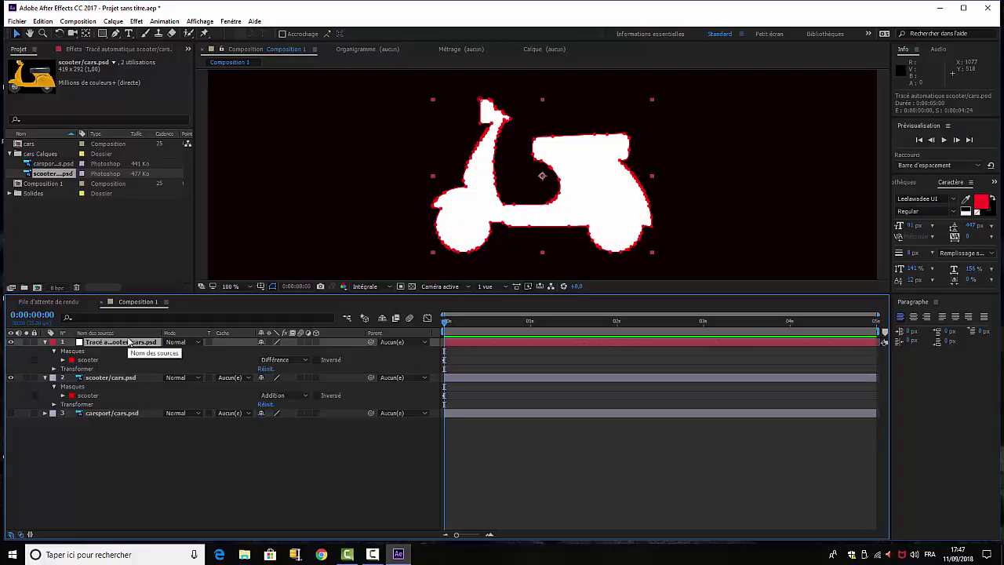
key(Delete)
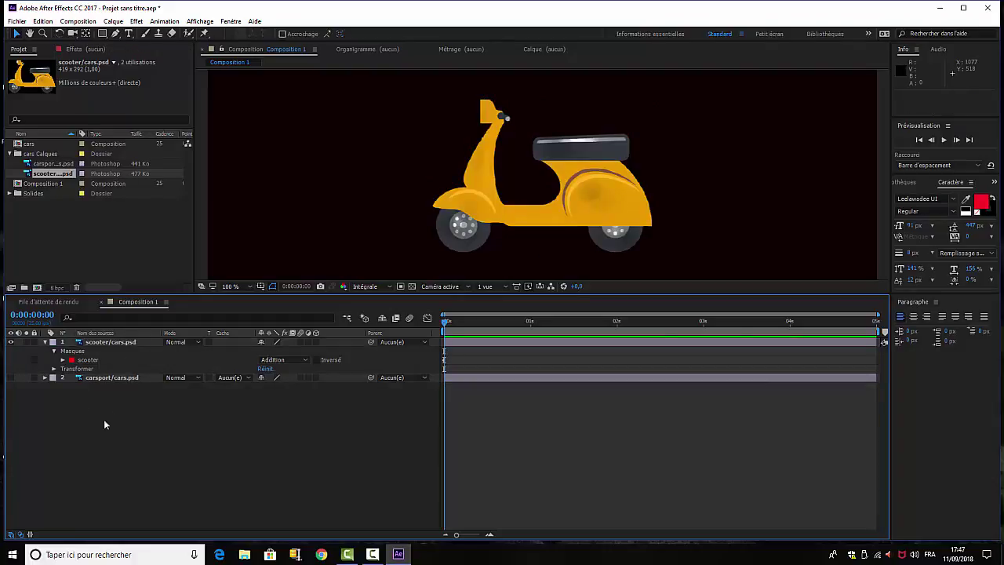
Show the carsport/cars.psd layer with its masks, and copy the scooter mask from the scooter/cars.psd layer onto it
click(10, 378)
click(107, 343)
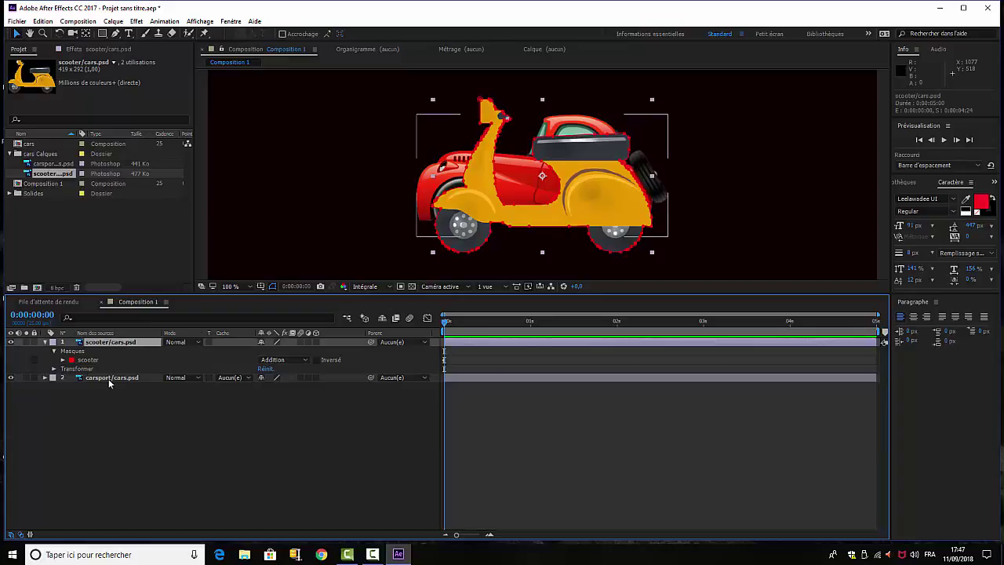
click(110, 378)
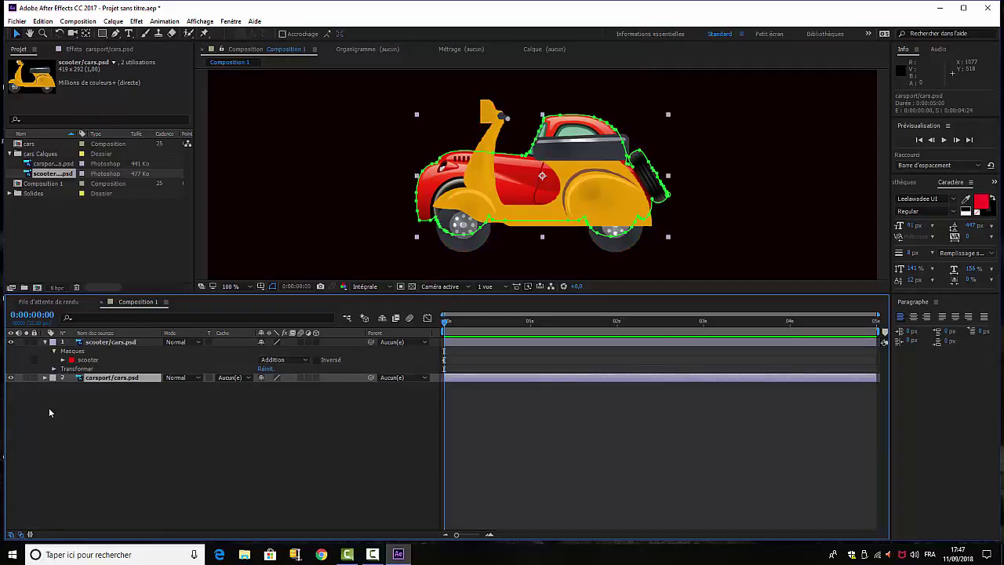
click(44, 377)
click(83, 362)
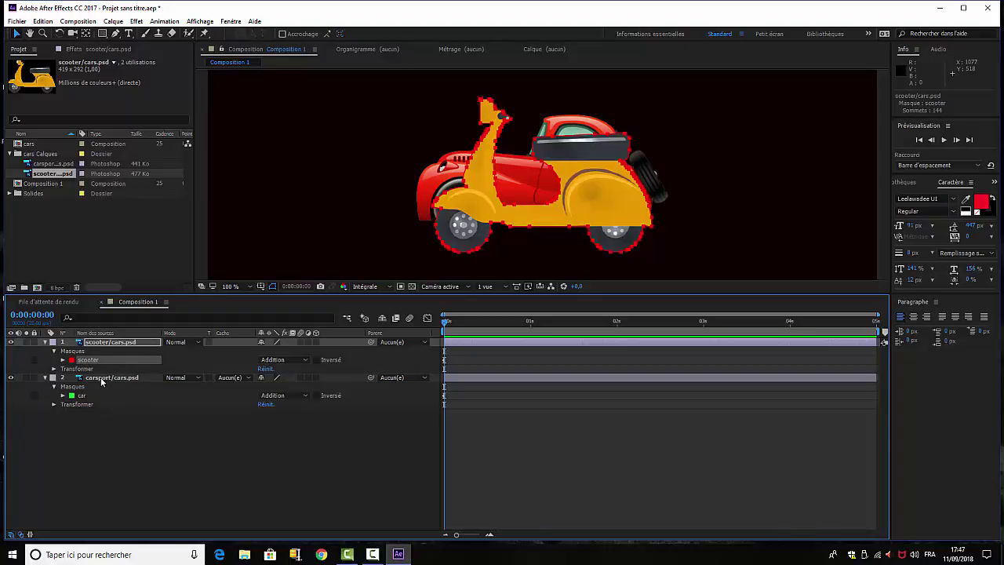
click(110, 378)
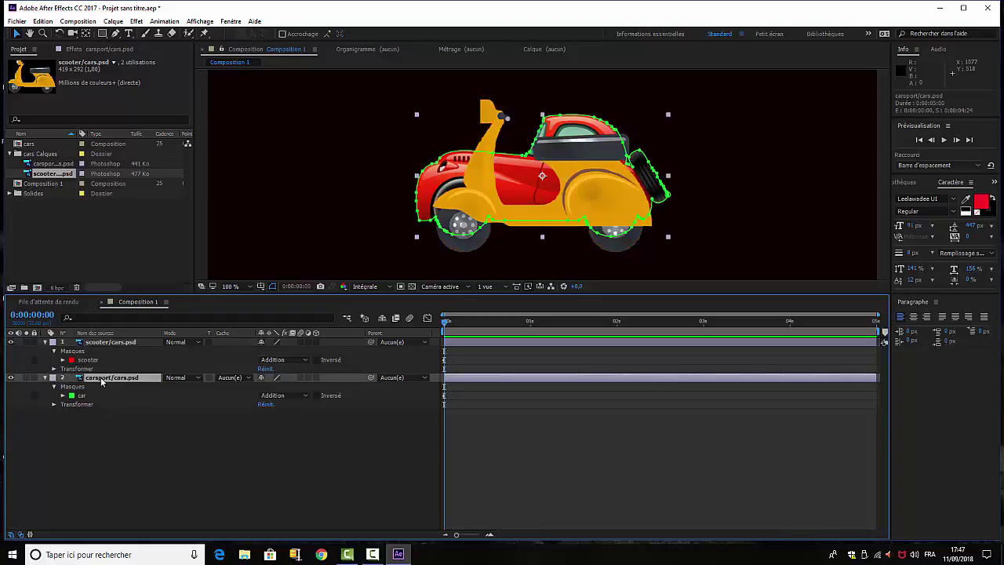
key(ctrl+v)
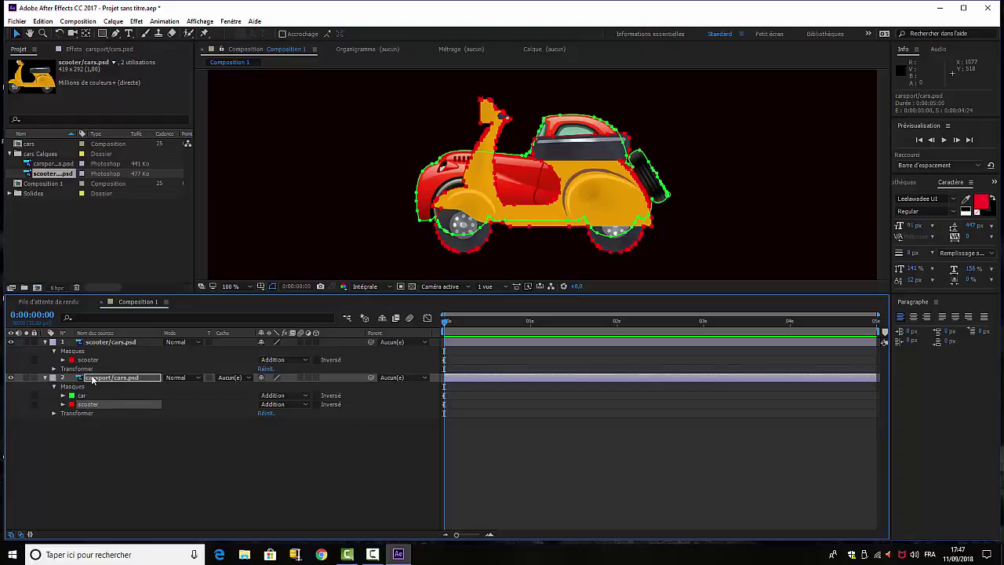
Hide the scooter/cars.psd layer, and apply the Remodeler distortion effect to the carsport/cars.psd layer
click(11, 342)
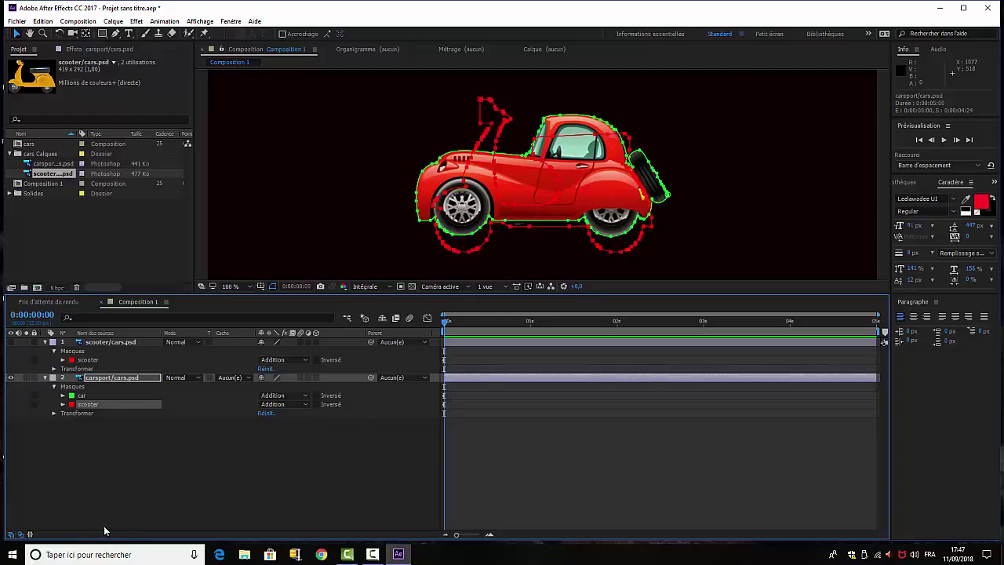
click(165, 471)
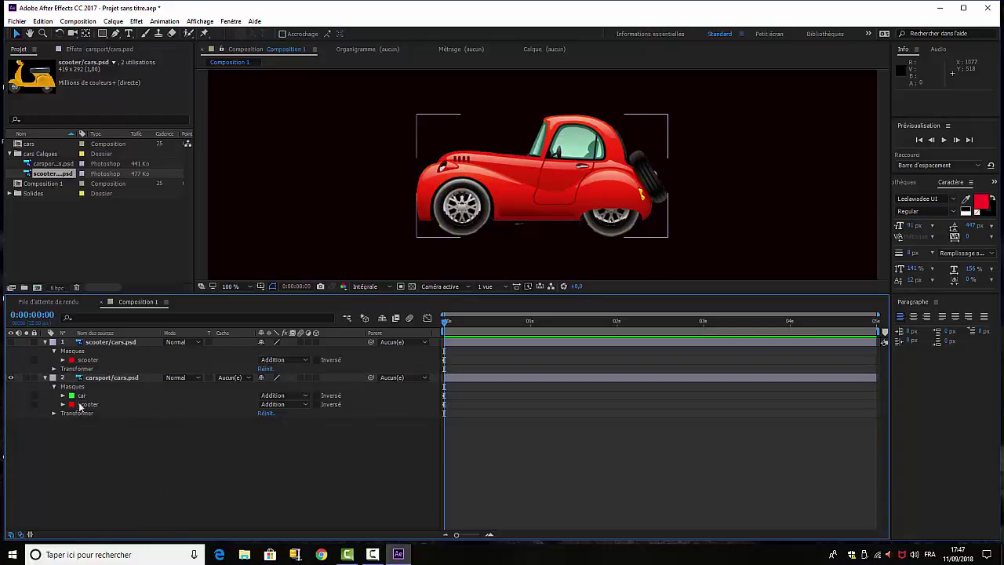
click(117, 379)
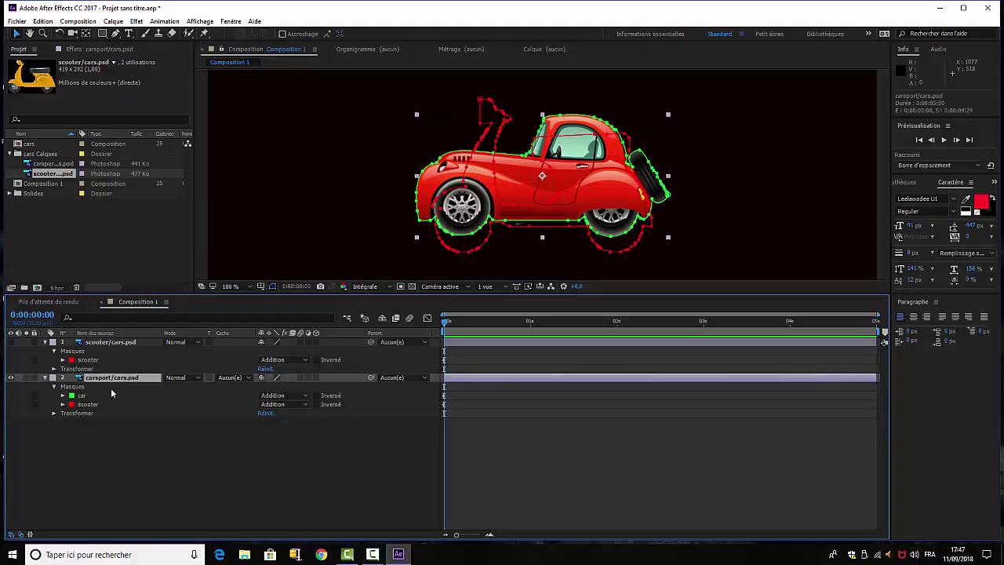
click(138, 24)
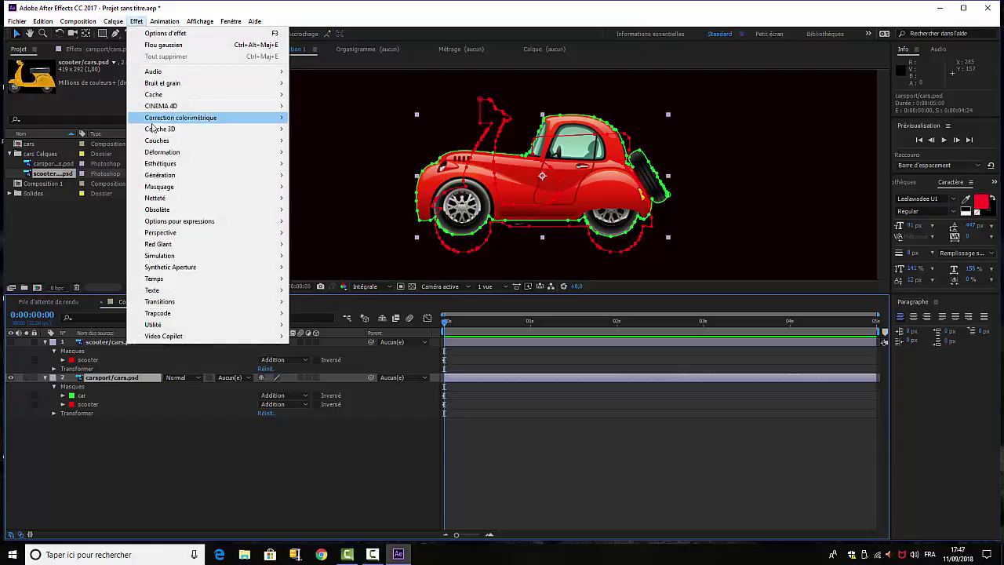
mouse_move(156, 153)
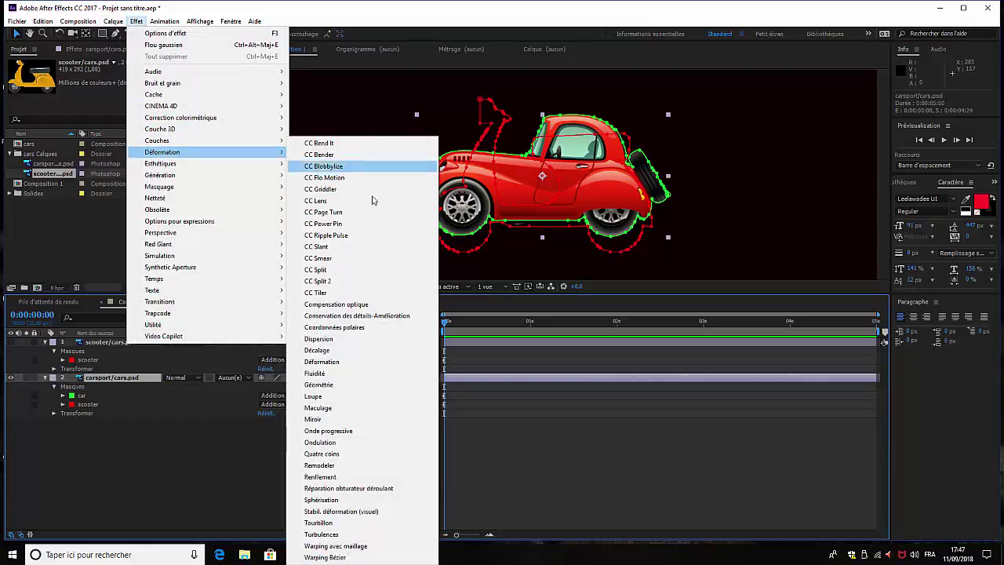
click(328, 468)
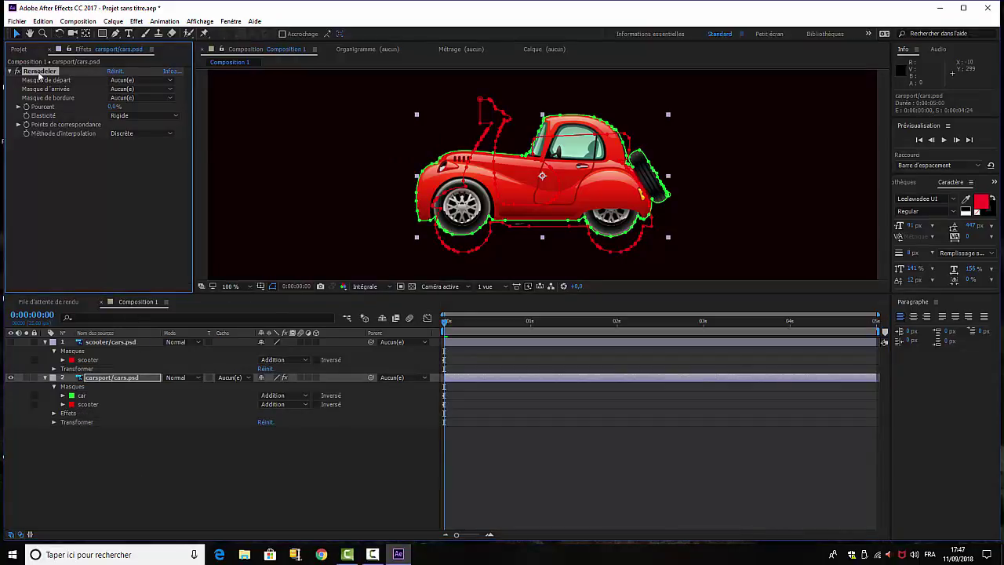
Set the Remodeler effect's starting mask to car and its destination mask to scooter
click(170, 81)
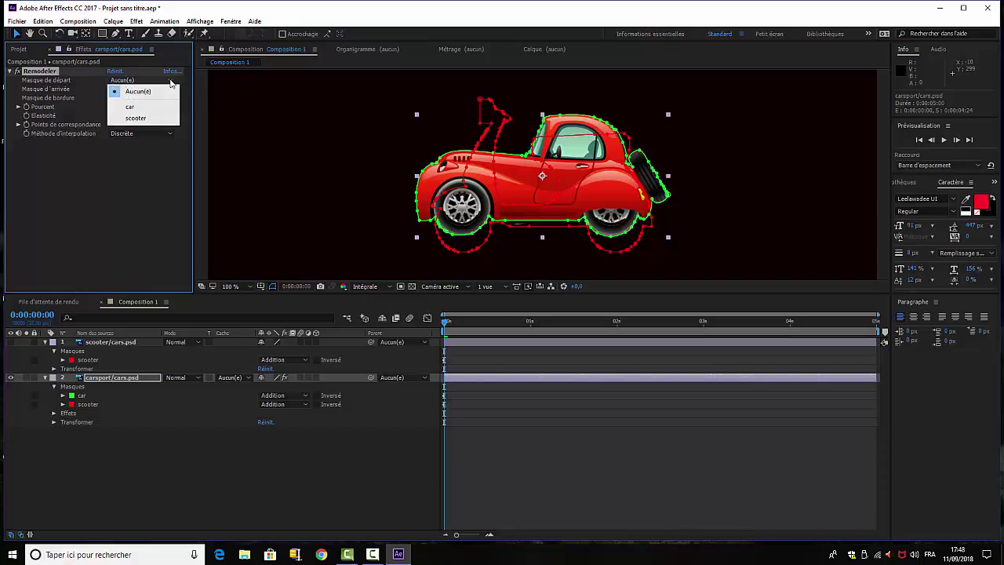
click(134, 110)
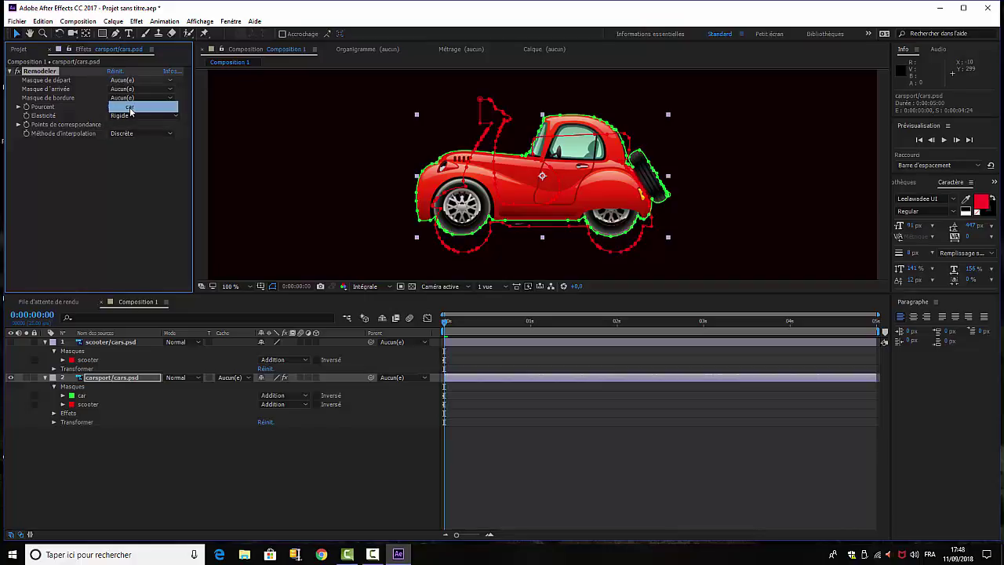
click(170, 89)
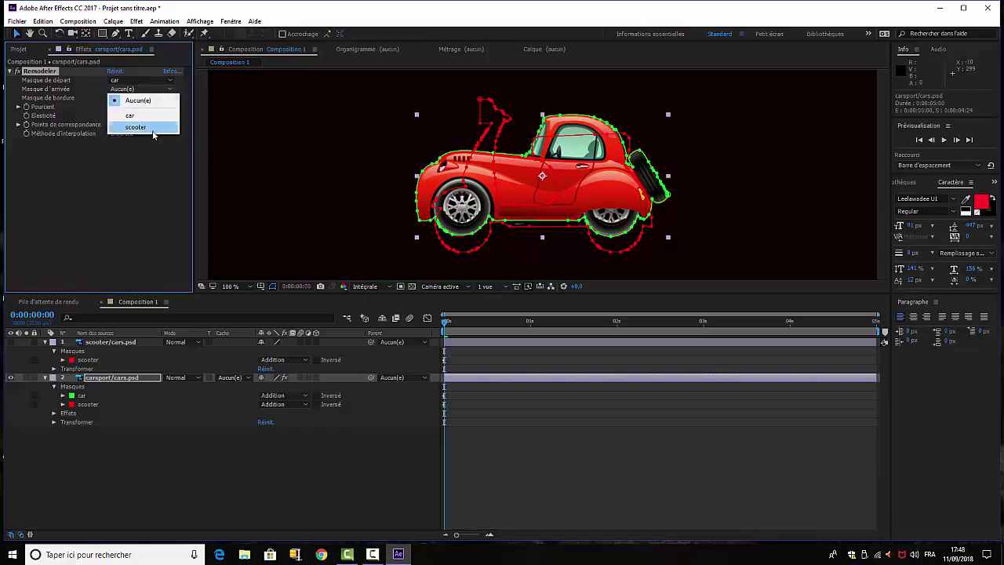
click(129, 127)
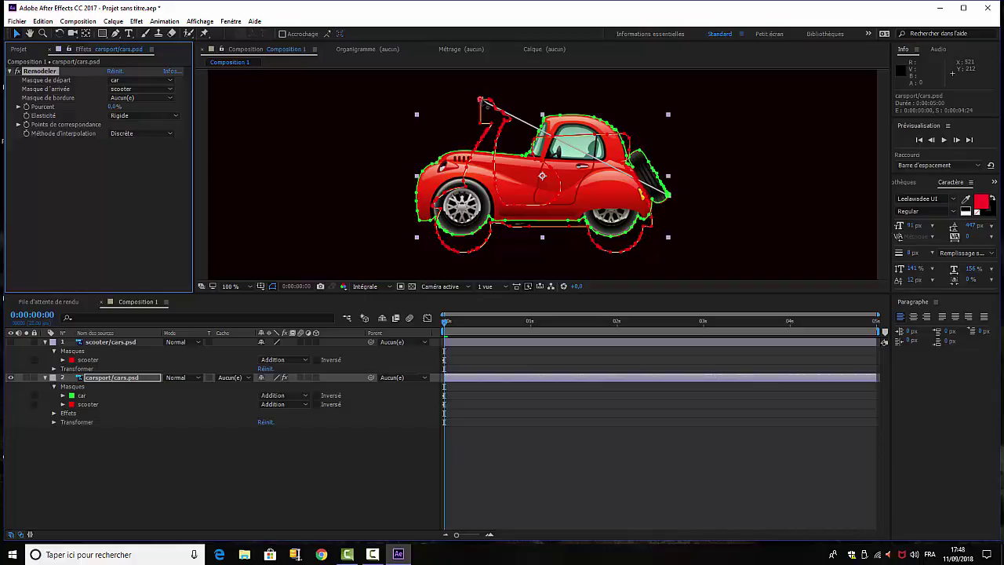
Match the car mask's rear end, spare wheel and rear roof edge to the rear of the scooter mask with Remodeler correspondence points
drag(484, 104, 662, 199)
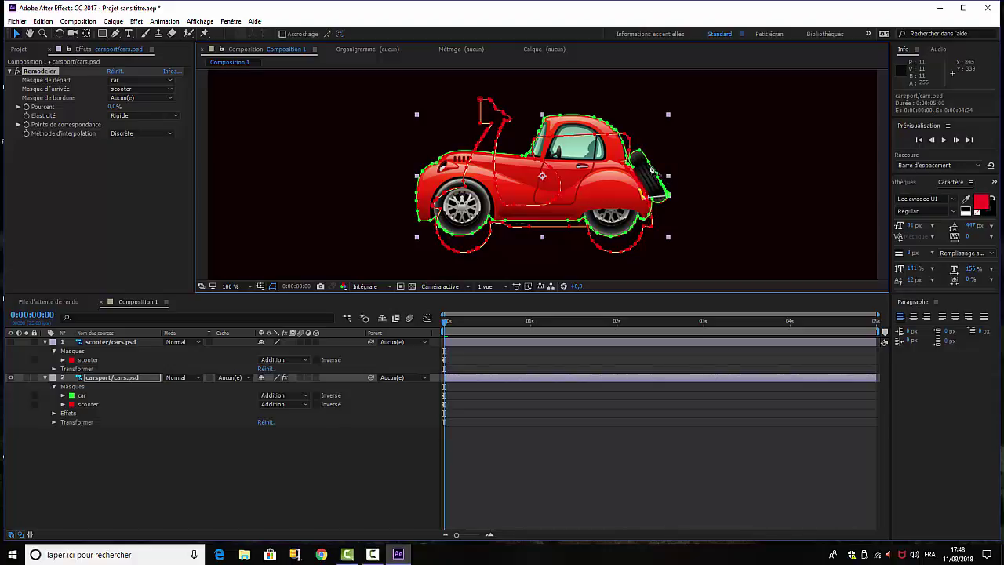
alt+click(651, 168)
alt+click(626, 145)
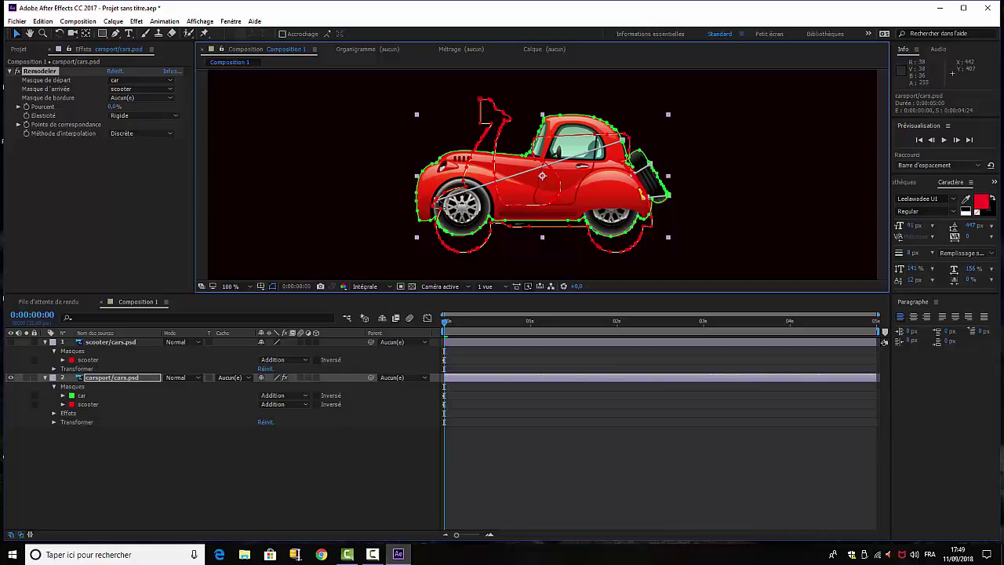
drag(440, 204, 469, 190)
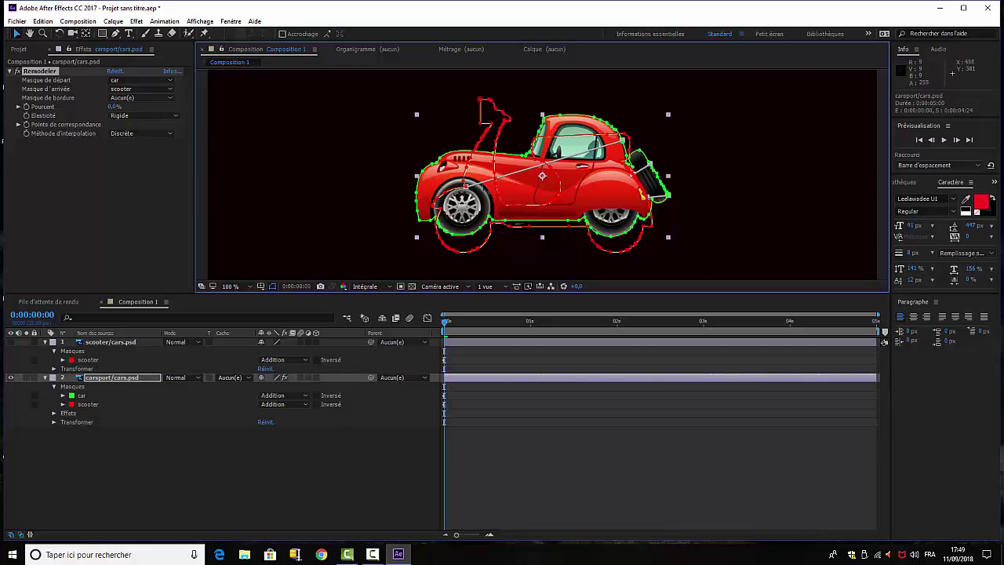
click(503, 187)
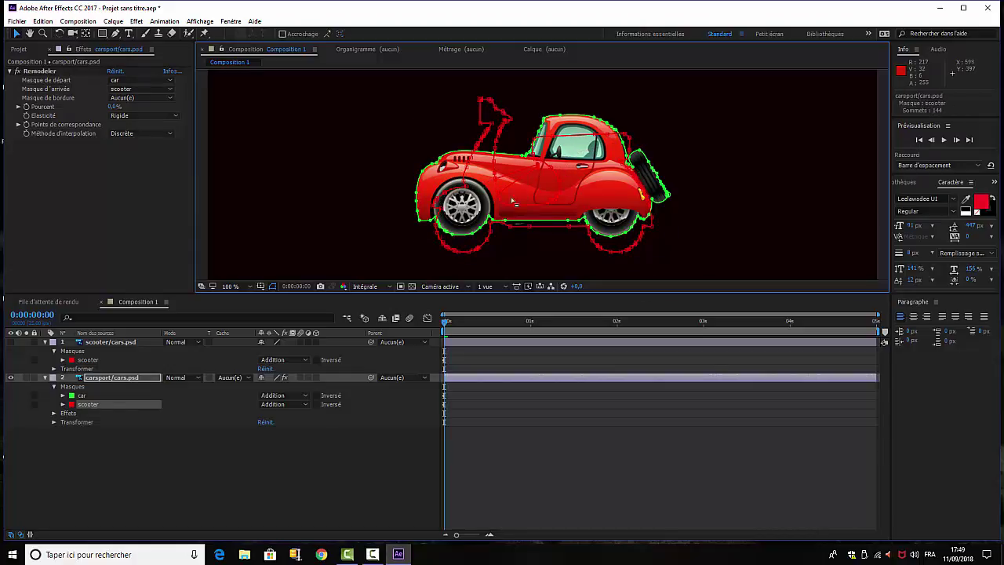
click(43, 22)
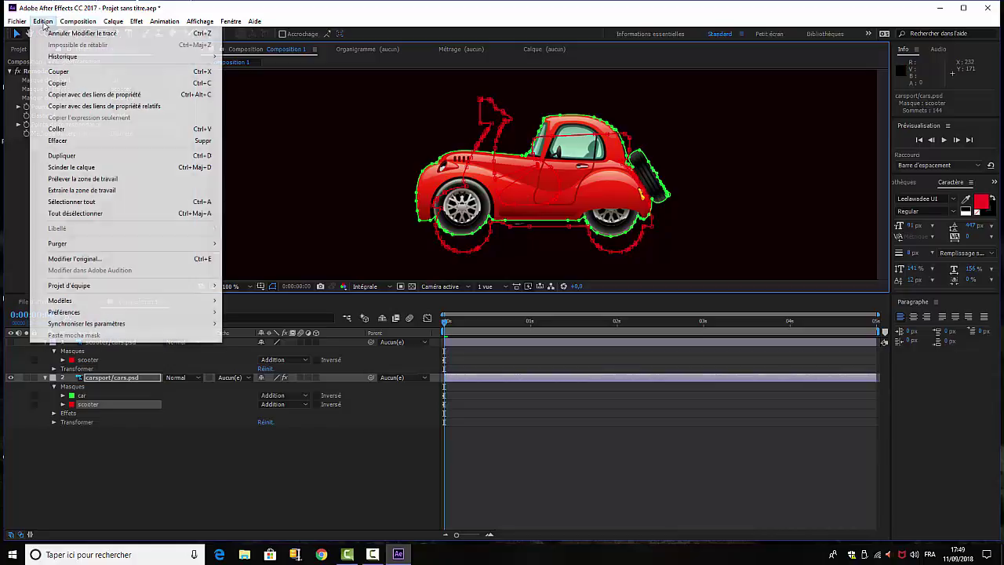
click(78, 33)
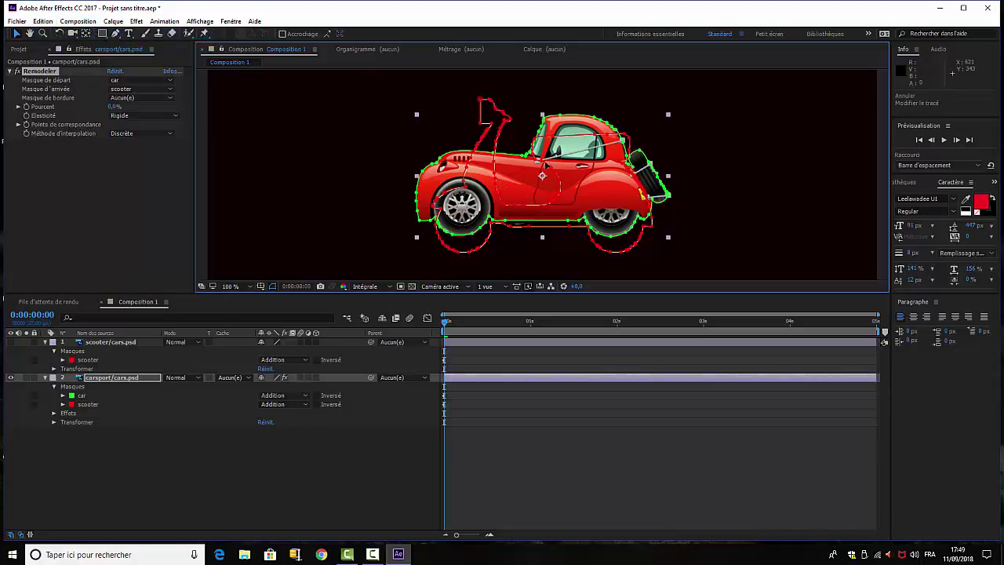
drag(540, 164, 639, 135)
Add correspondence points linking the car roof to the scooter seat, and the rear of the hood to the scooter's footboard and steering column
drag(585, 119, 579, 140)
mouse_move(552, 119)
mouse_down()
mouse_move(488, 240)
mouse_move(517, 232)
mouse_move(555, 153)
mouse_move(553, 120)
mouse_up()
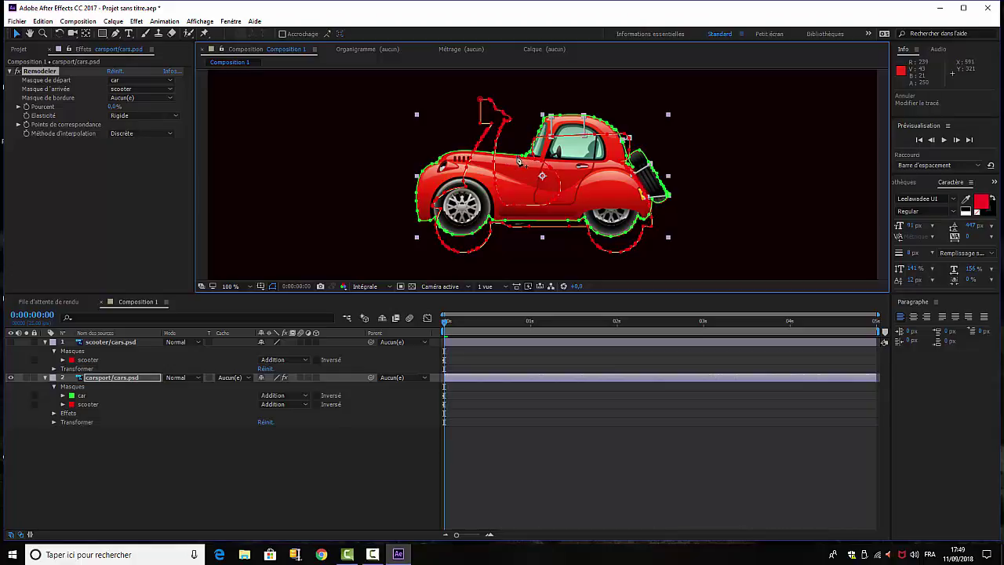
drag(519, 161, 520, 205)
mouse_move(508, 158)
mouse_down()
mouse_move(575, 245)
mouse_move(503, 140)
mouse_up()
Add a correspondence point on the car's hood and link it to the tip of the scooter's handlebar
alt+click(466, 154)
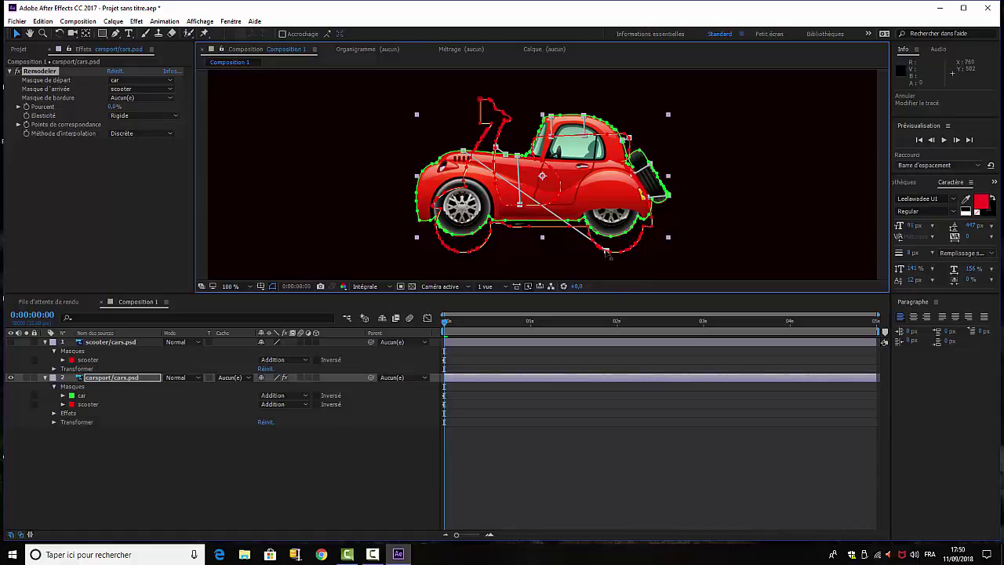
drag(606, 253, 534, 250)
drag(501, 154, 479, 101)
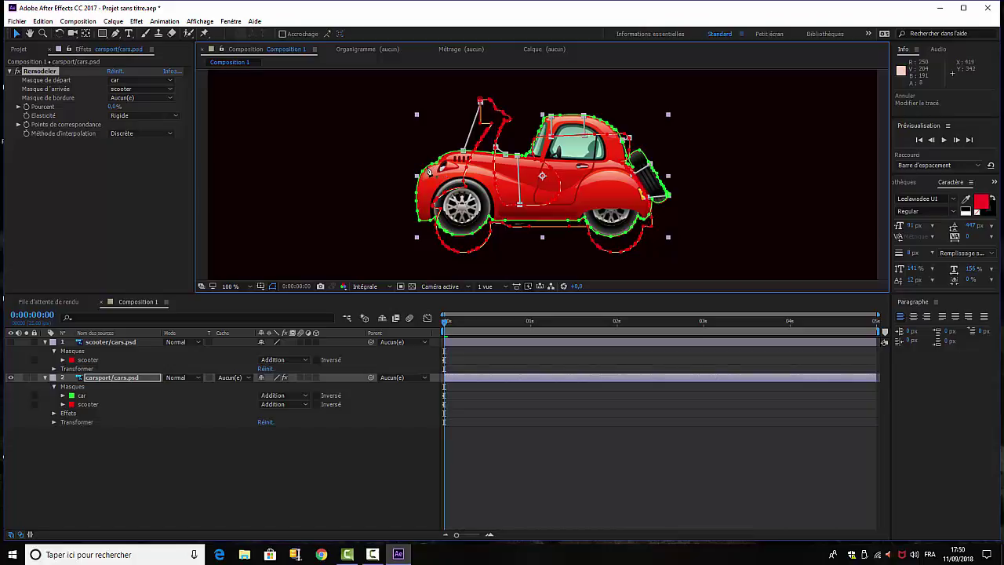
Link the top of the car's front fender to the front of the scooter's steering column, undoing the accidental car mask edit
drag(429, 171, 646, 227)
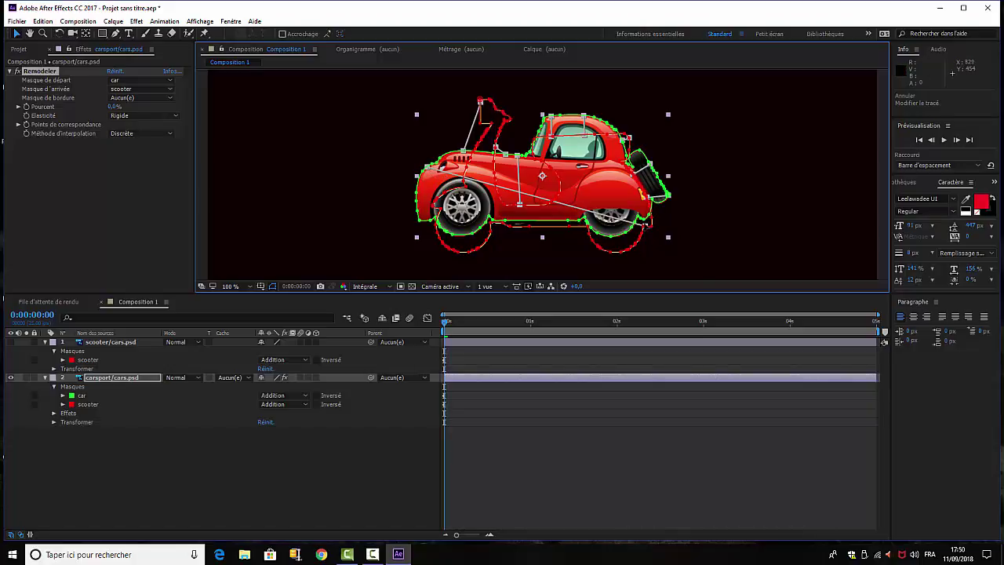
click(82, 395)
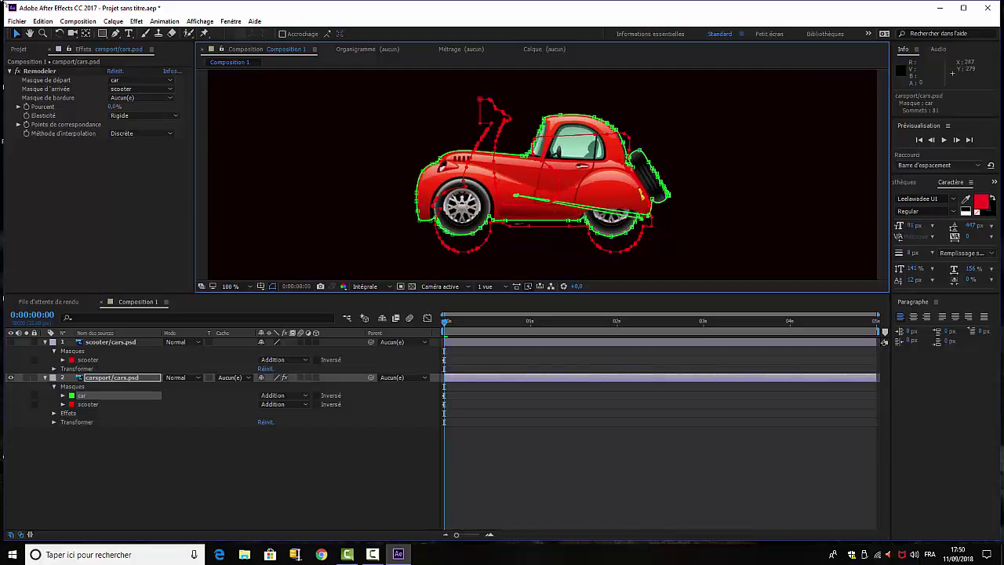
click(41, 20)
click(63, 31)
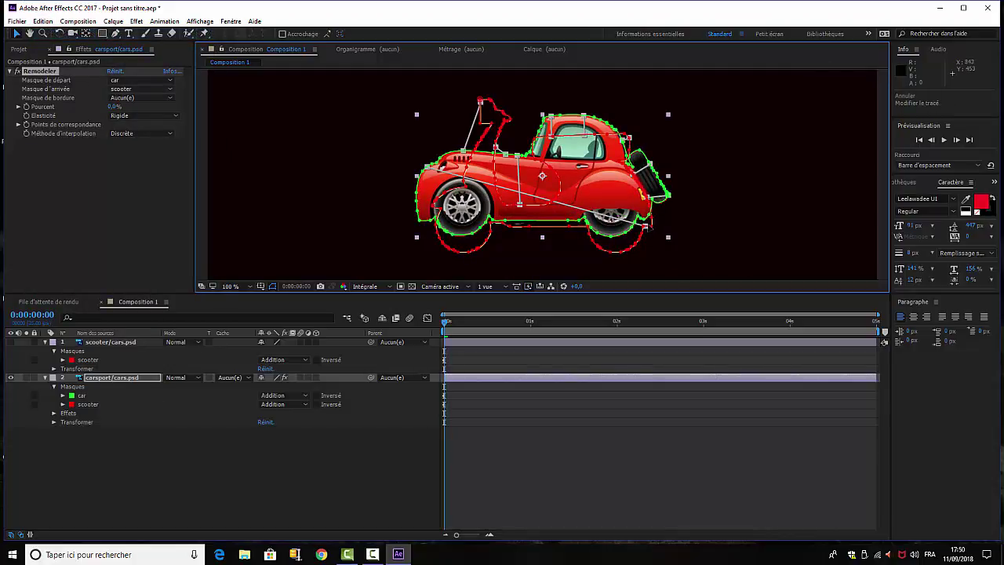
drag(647, 226, 450, 165)
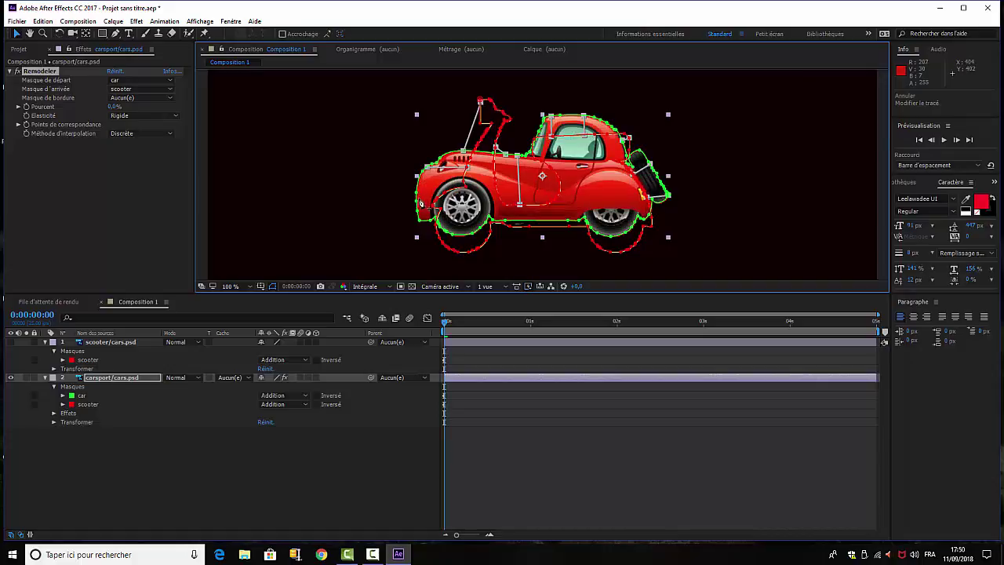
Link the car's front bumper to the scooter's front fender tip, and the bottom of its front wheel to the scooter's front wheel
mouse_move(418, 211)
mouse_down()
mouse_move(640, 190)
mouse_move(428, 201)
mouse_up()
click(458, 234)
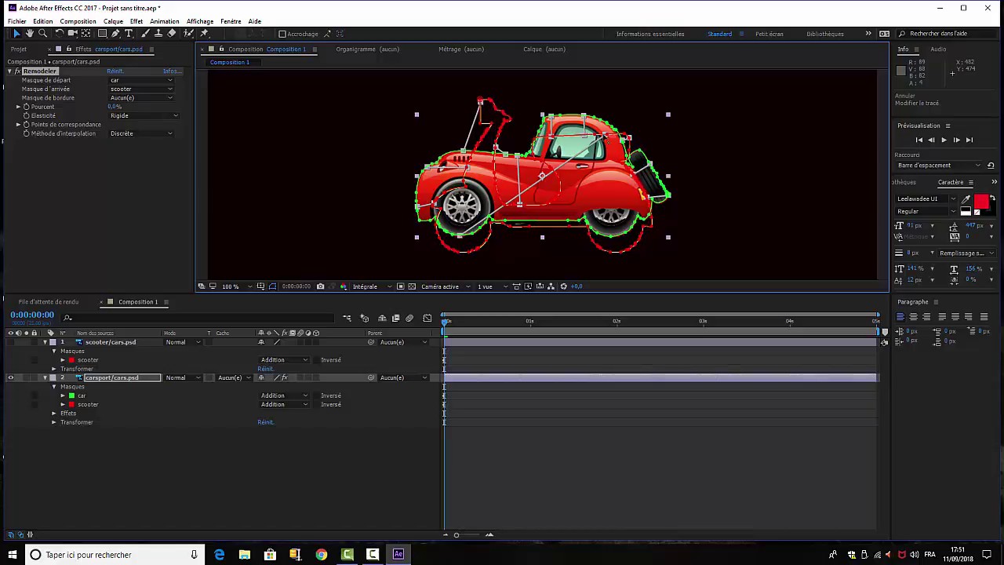
drag(604, 142, 463, 251)
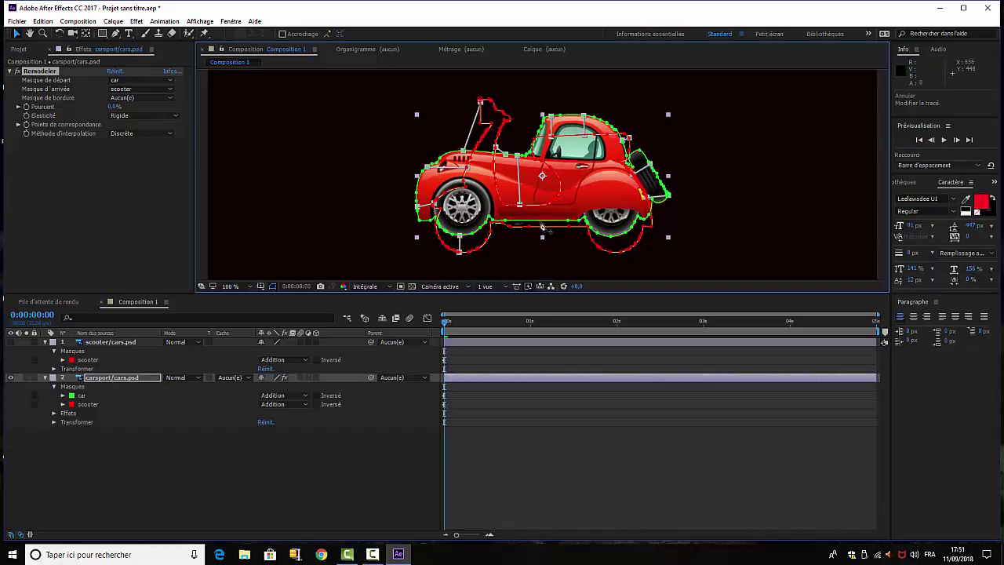
Add correspondence points linking the car's underside and the bottom and back of its rear wheel to the matching scooter outline
alt+click(542, 223)
drag(576, 245, 546, 239)
drag(502, 182, 618, 257)
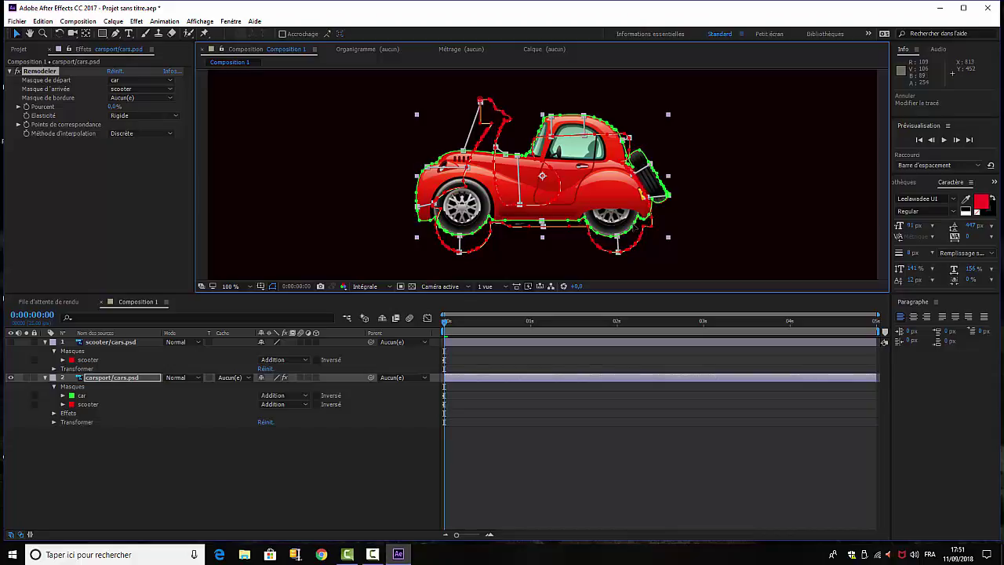
click(640, 226)
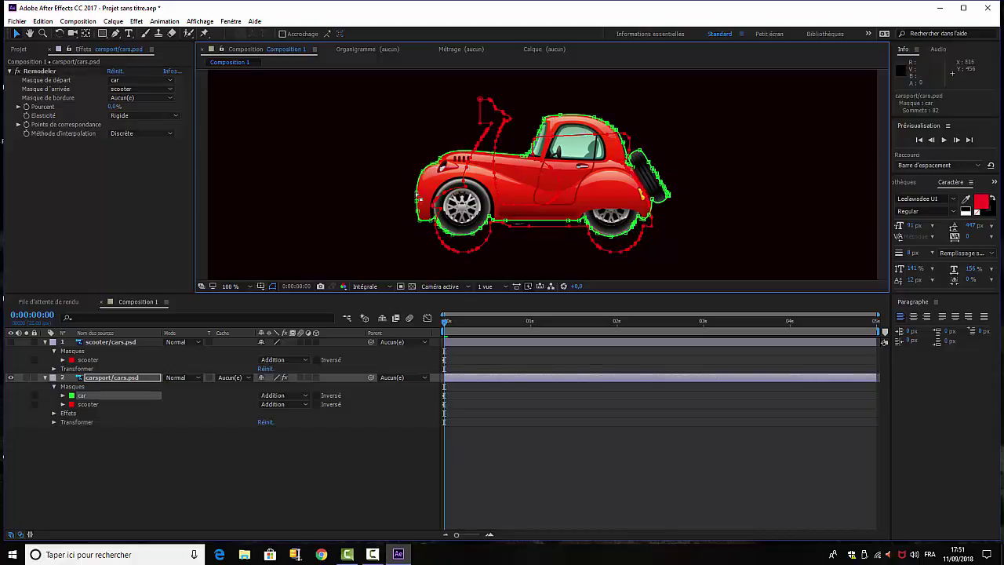
click(33, 73)
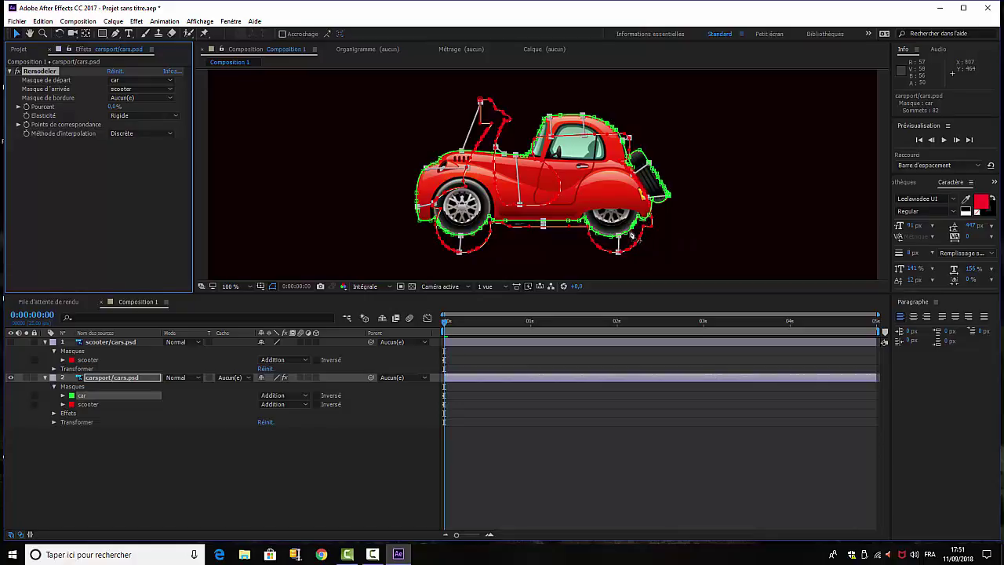
double_click(633, 236)
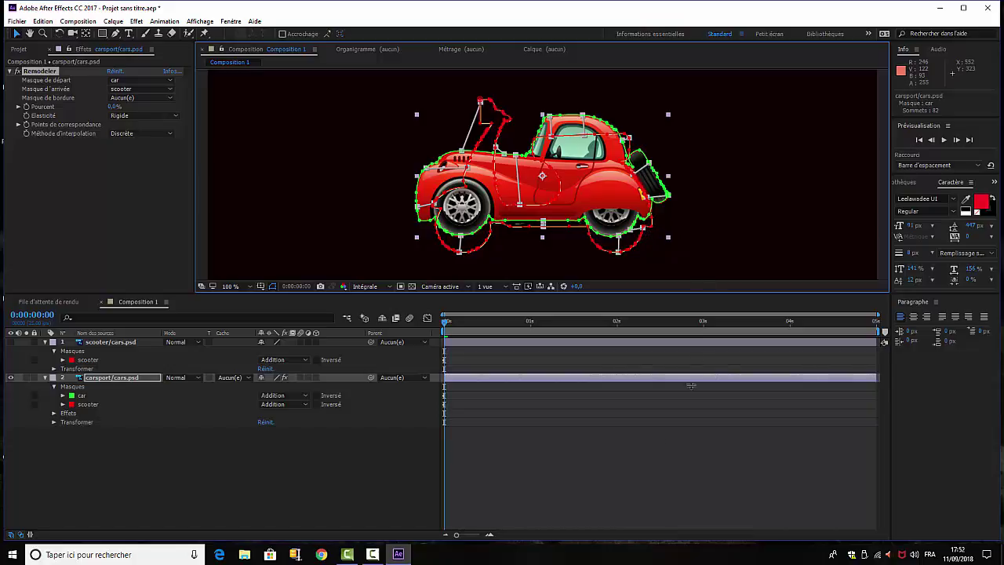
Raise the Remodeler effect's percentage to 100% to morph the car fully into the scooter shape
click(112, 107)
text(82)
key(Return)
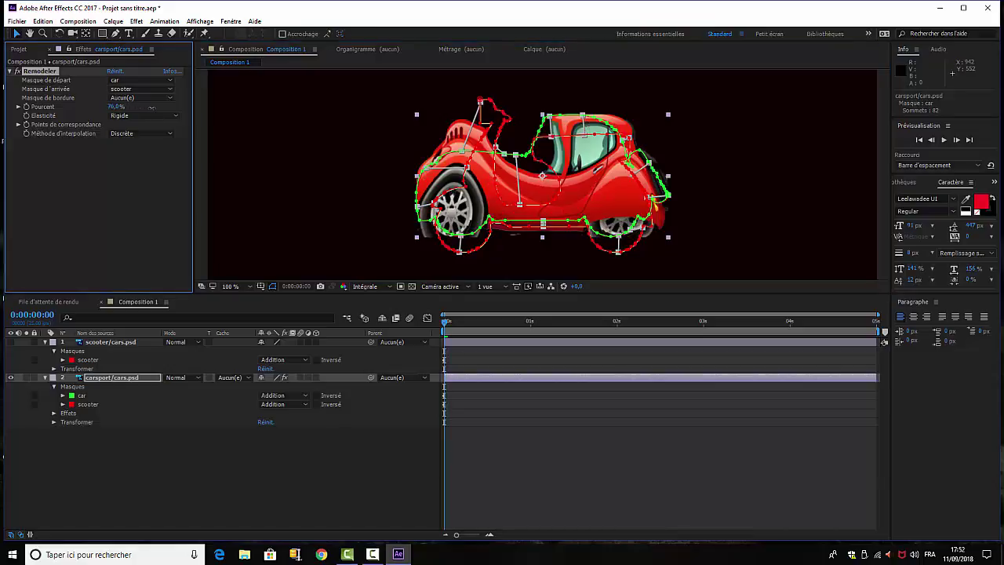
drag(117, 107, 131, 107)
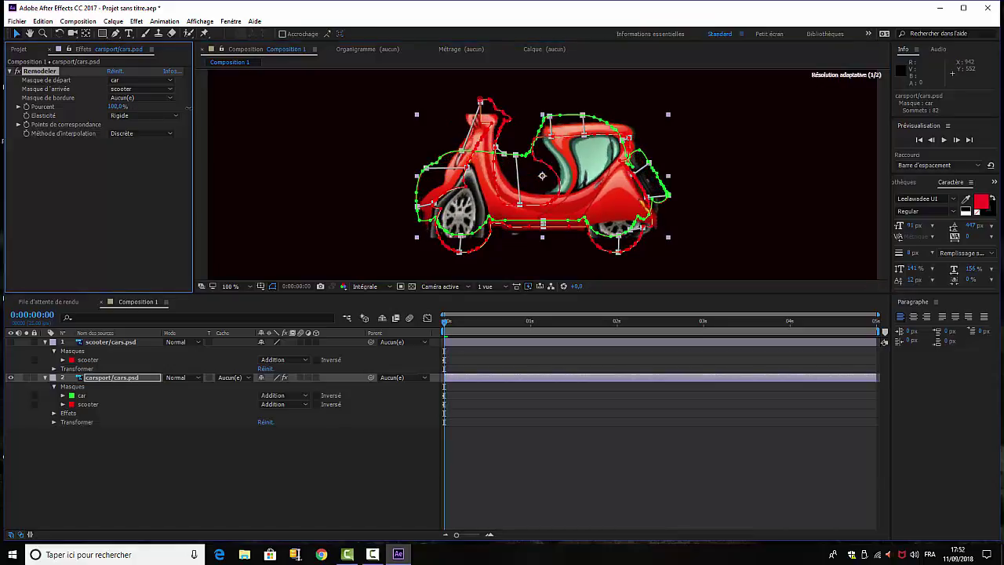
click(114, 108)
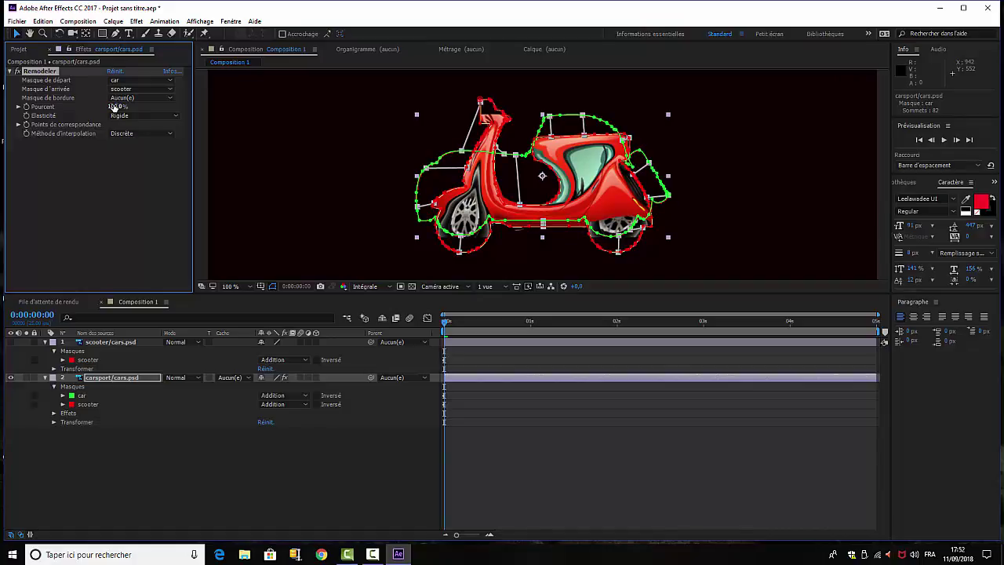
key(Return)
Keyframe the Remodeler percentage at 100% at 0:00:01:17 and at 0% at 0:00:00:12
drag(451, 324, 592, 336)
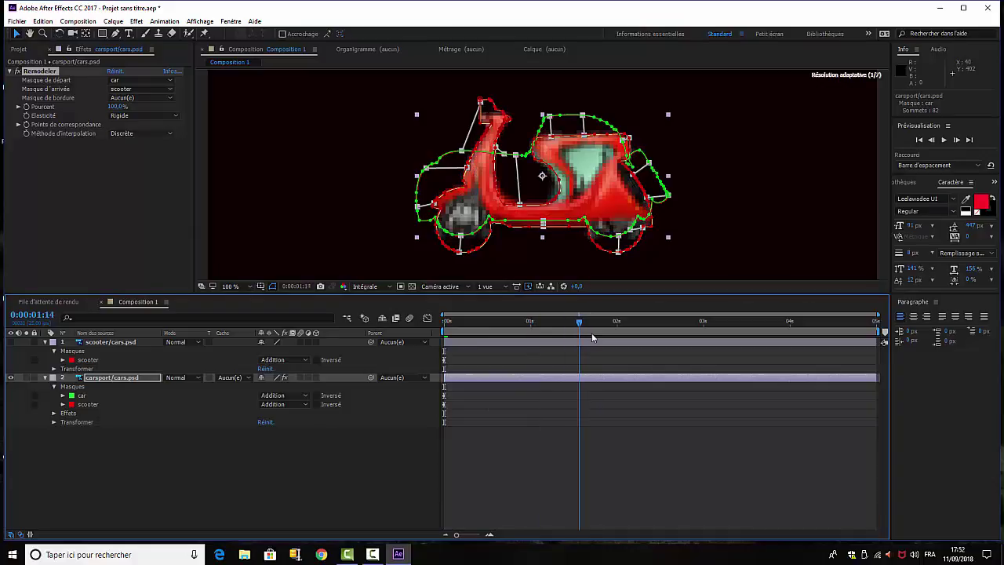
click(26, 108)
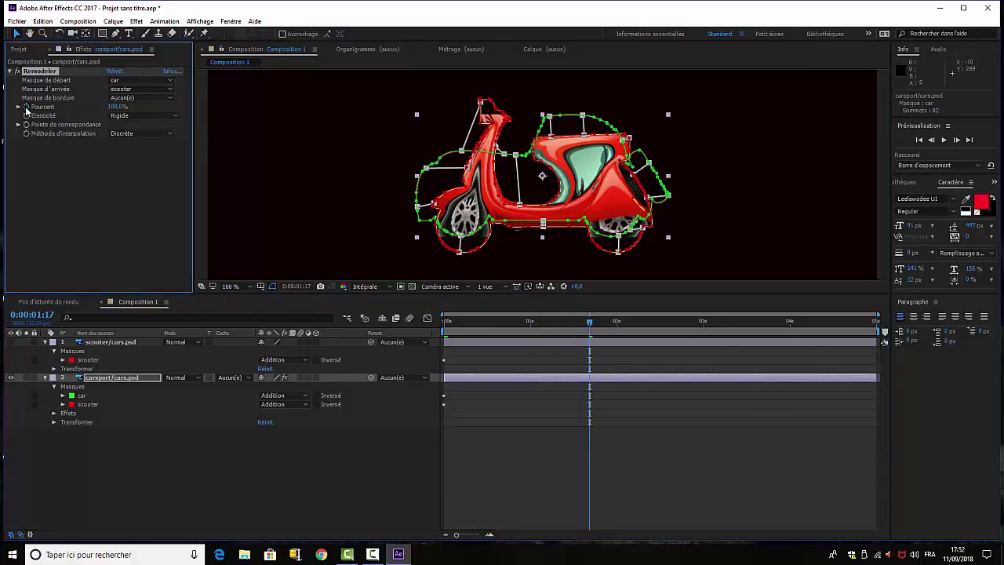
drag(590, 321, 485, 331)
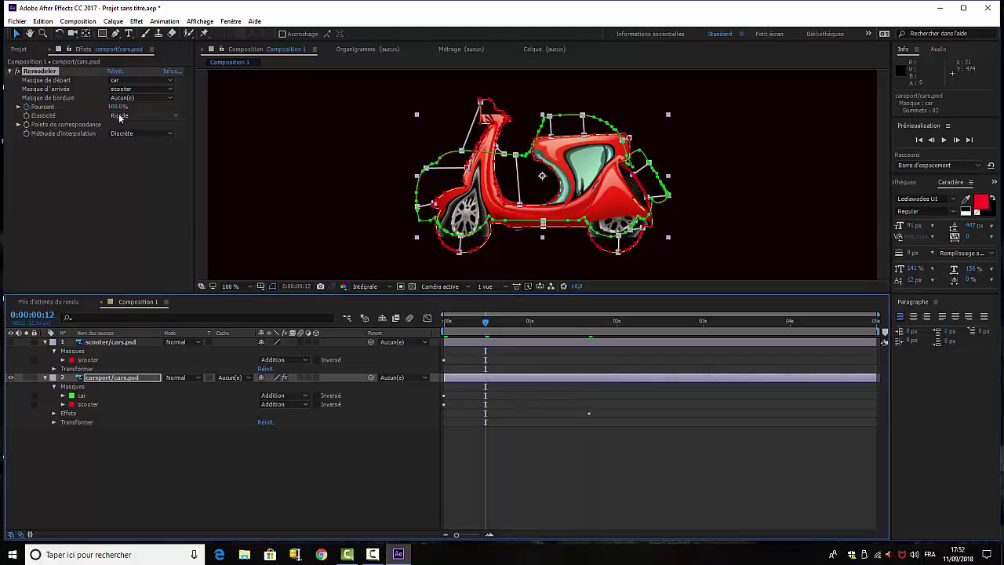
drag(116, 107, 17, 102)
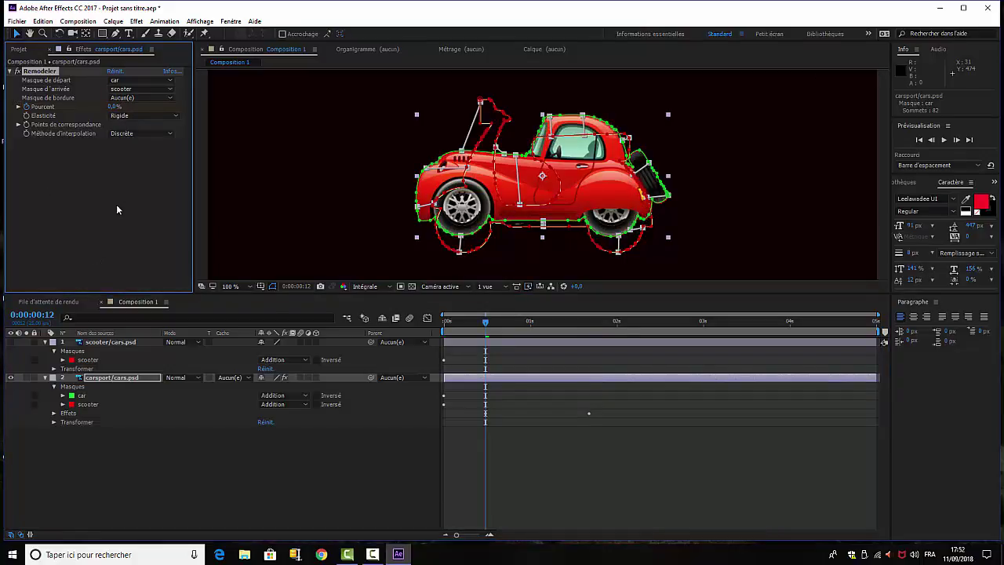
click(132, 224)
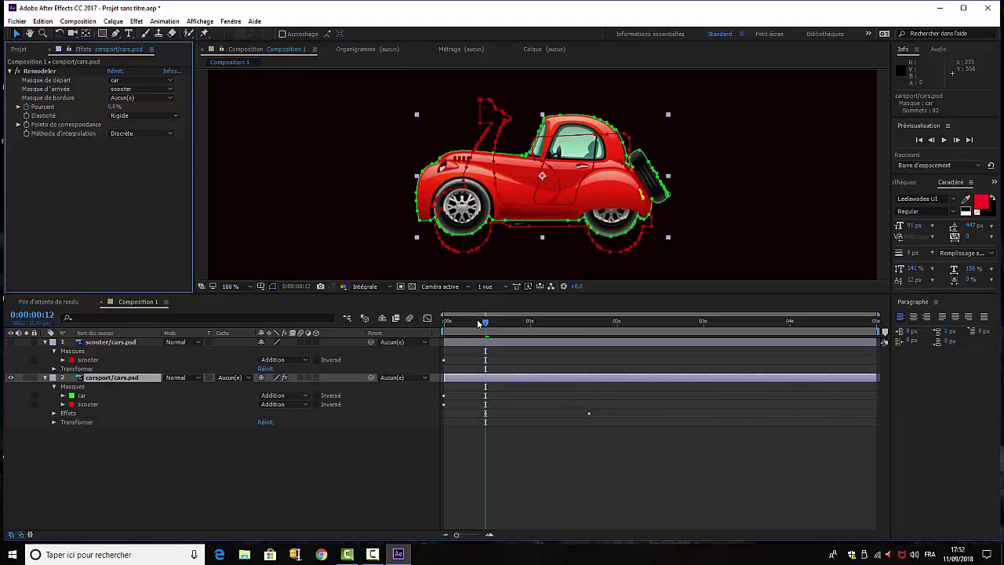
Scrub through the timeline between the two percentage keyframes to preview the car-to-scooter morph, leaving the preview resolution at full
click(500, 321)
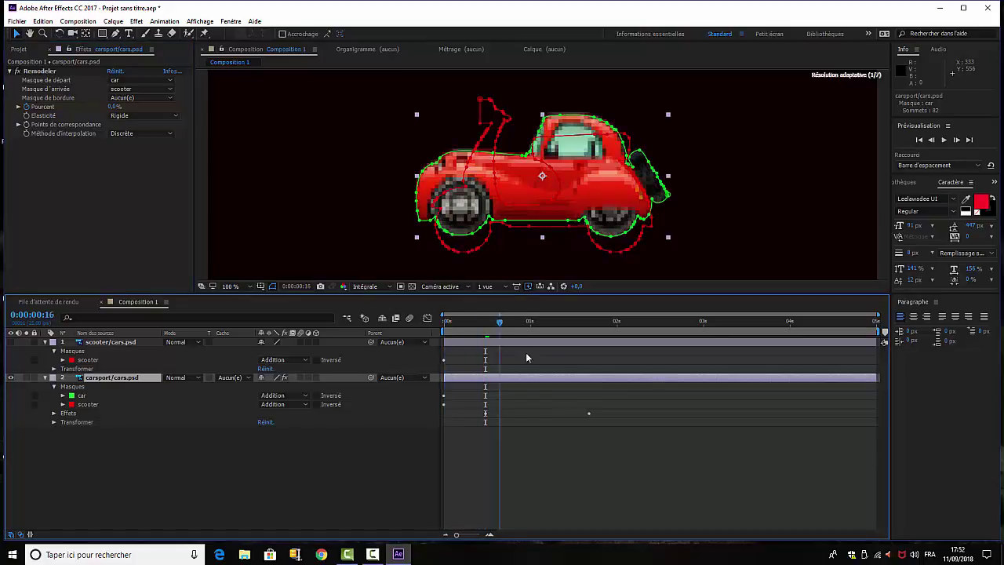
drag(526, 358, 587, 357)
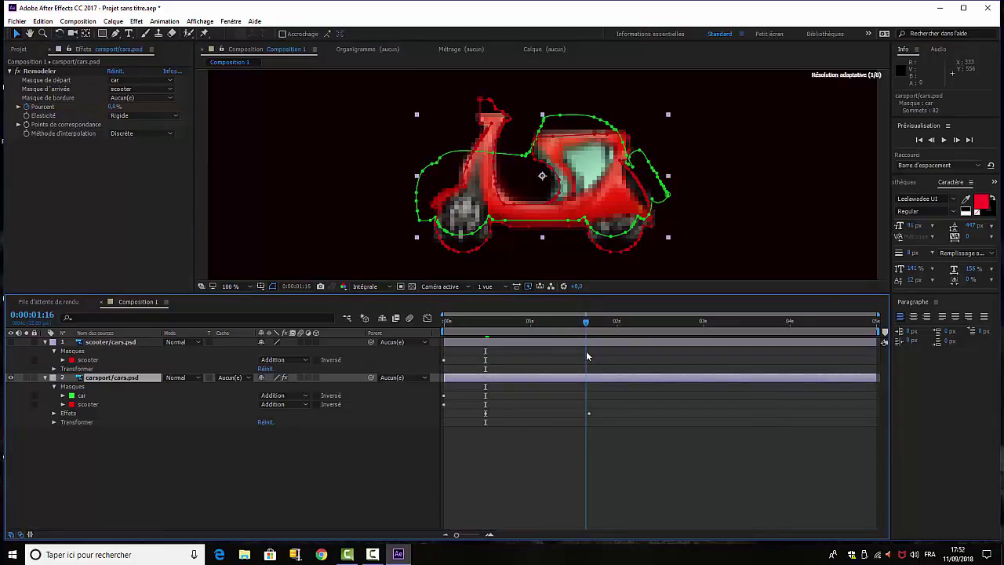
click(389, 285)
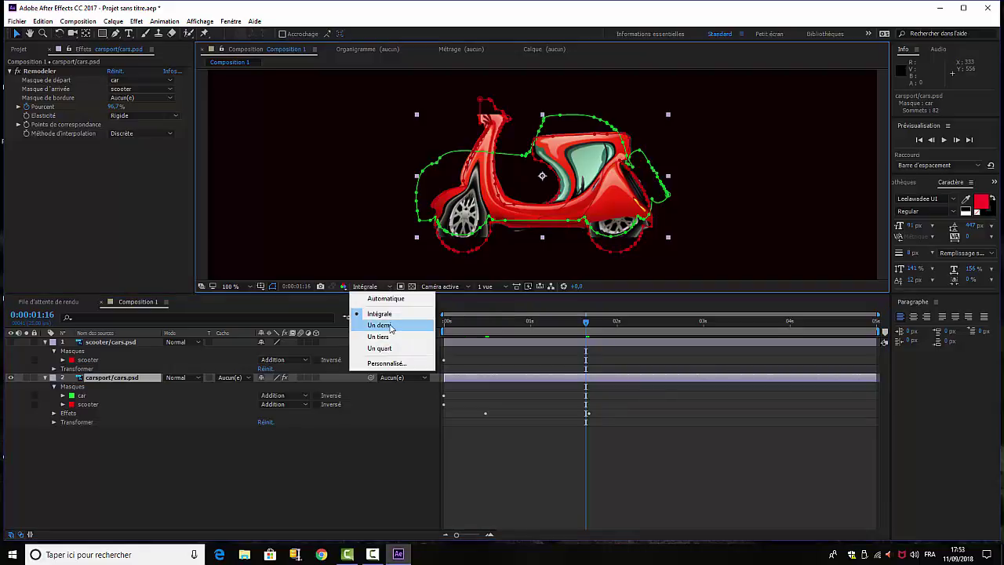
click(391, 464)
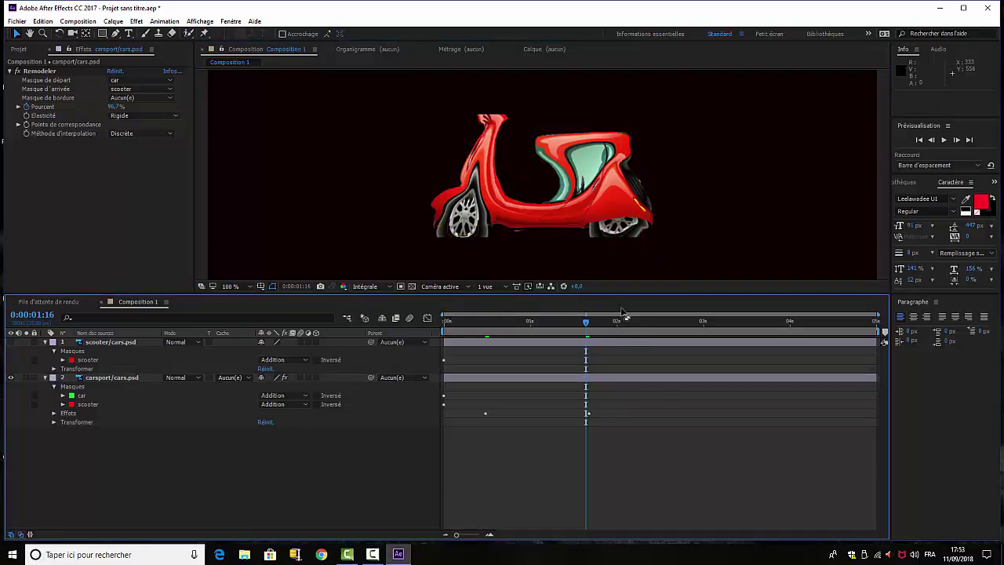
click(484, 415)
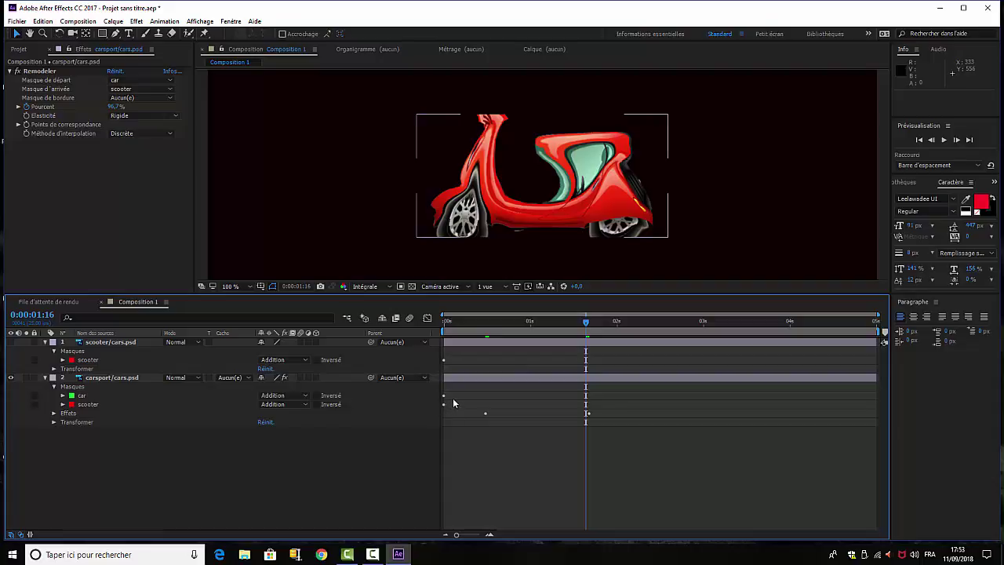
click(585, 327)
click(449, 405)
drag(586, 322, 489, 361)
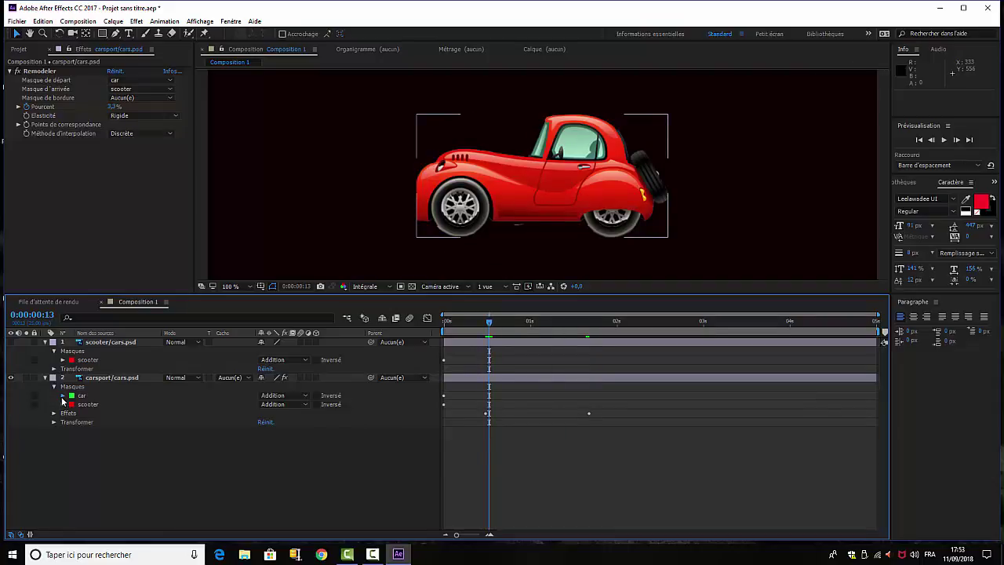
Expand the car mask on the carsport/cars.psd layer and turn off keyframing for its mask path
click(62, 395)
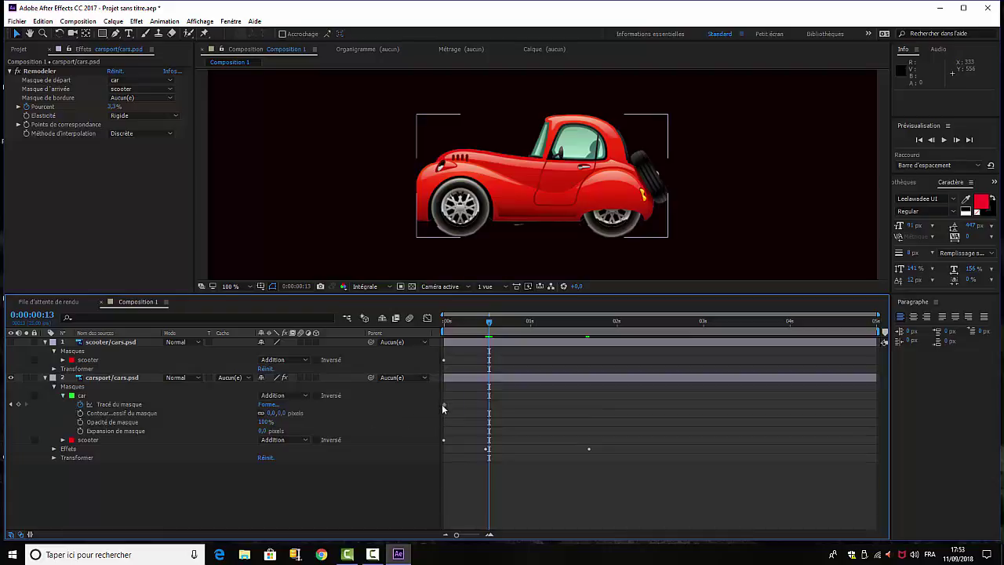
click(86, 405)
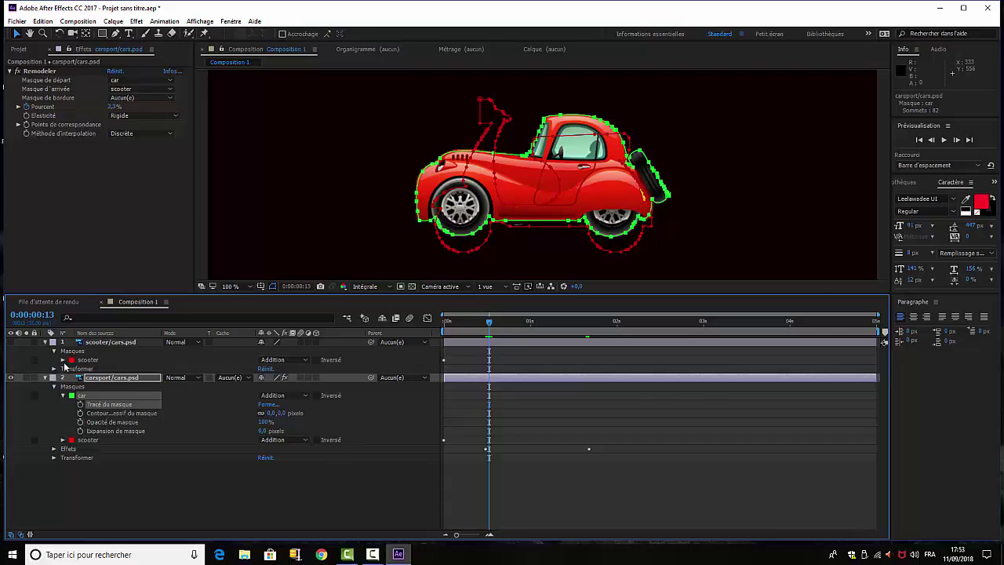
Turn off mask path keyframing for the scooter mask on both the scooter/cars.psd and carsport/cars.psd layers
click(63, 361)
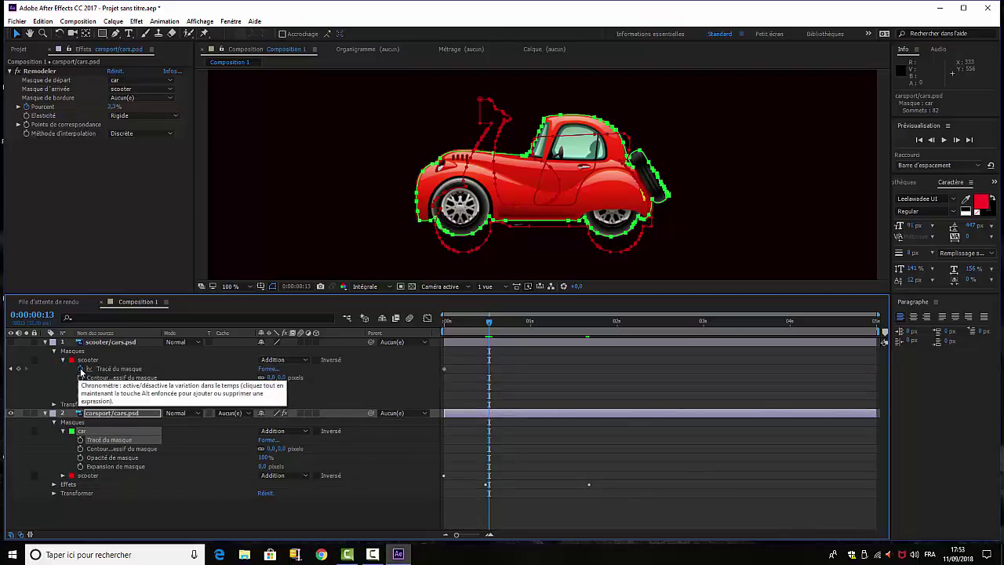
click(80, 370)
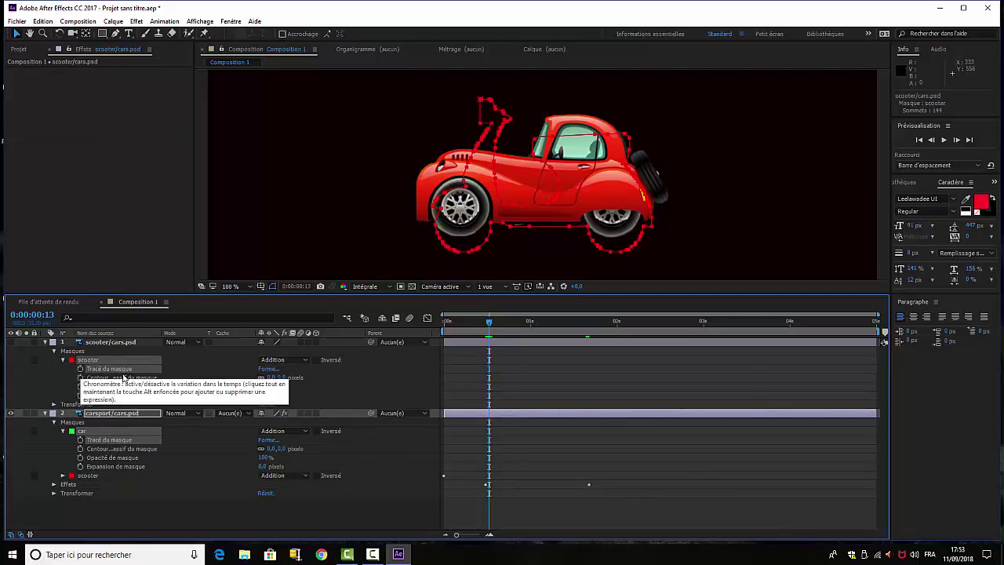
click(446, 475)
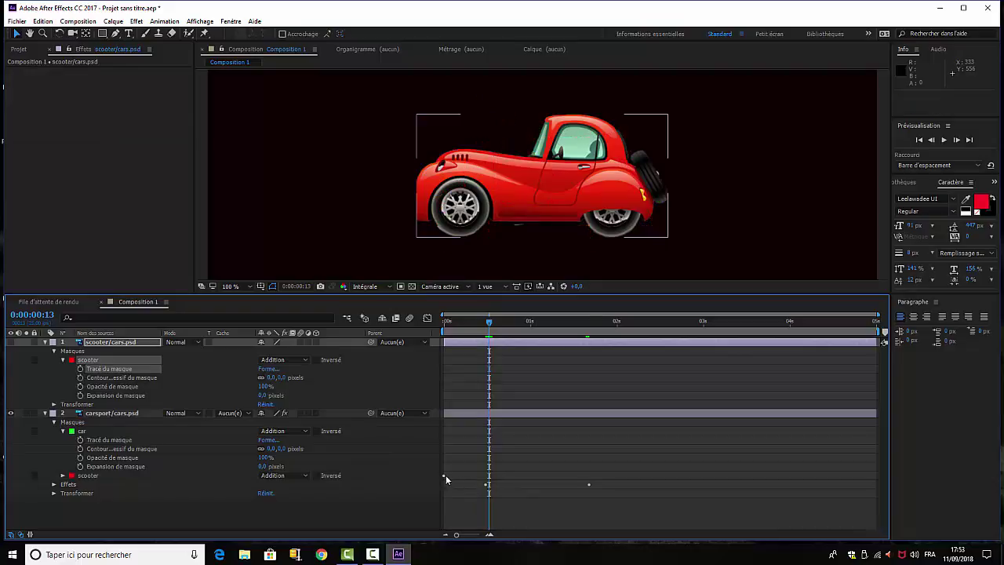
click(63, 475)
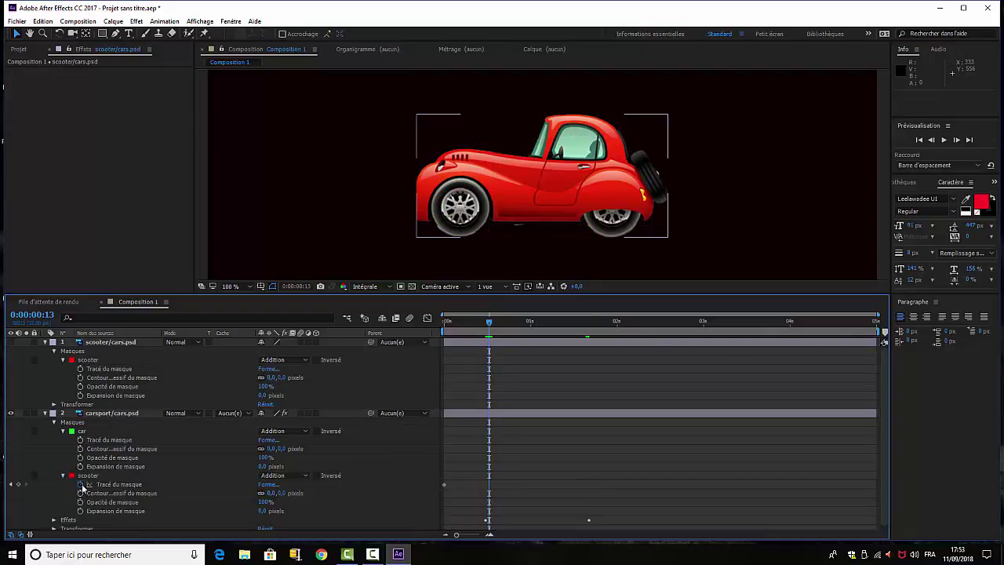
click(108, 484)
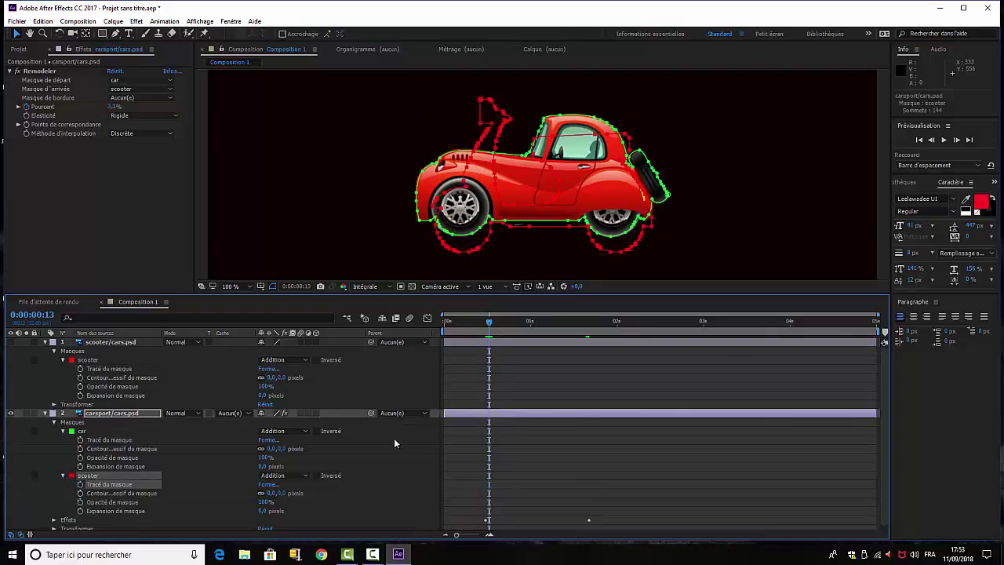
Collapse both layers' properties, hide the carsport/cars.psd layer and show the scooter/cars.psd layer
click(48, 343)
click(45, 351)
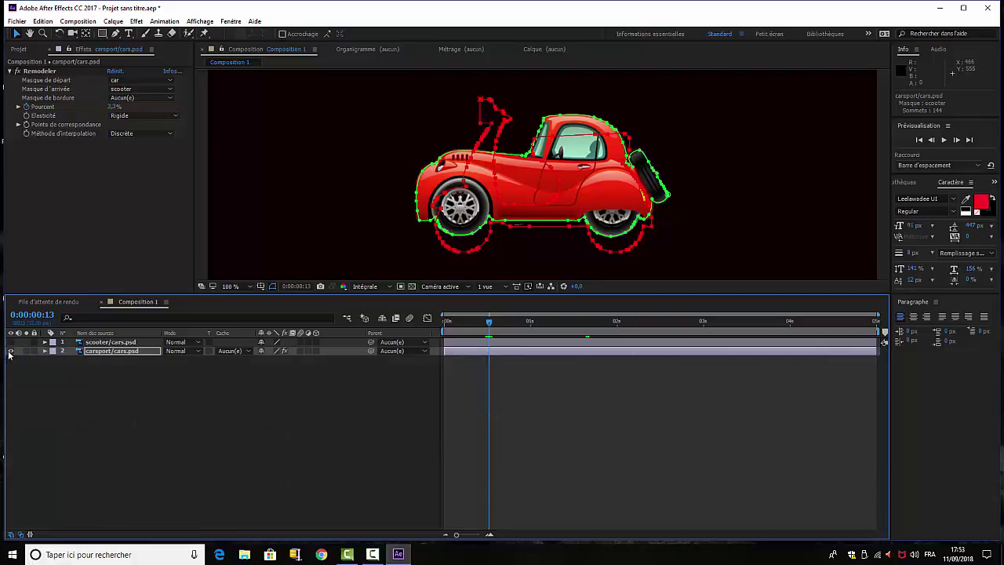
click(10, 351)
click(11, 342)
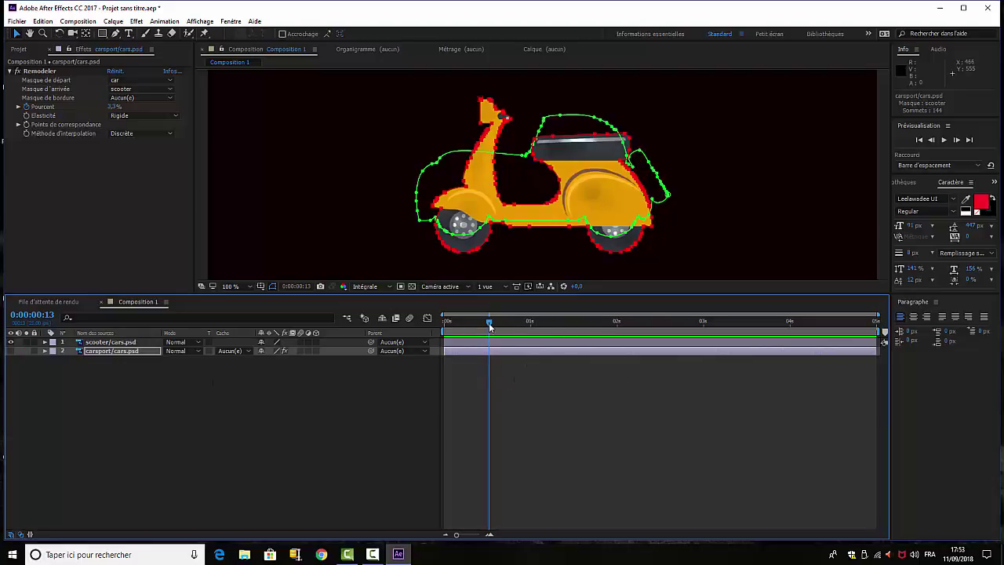
Return the playhead to 0:00:00:00, apply the Remodeler effect to the scooter/cars.psd layer and check its start mask choices
drag(489, 322, 424, 343)
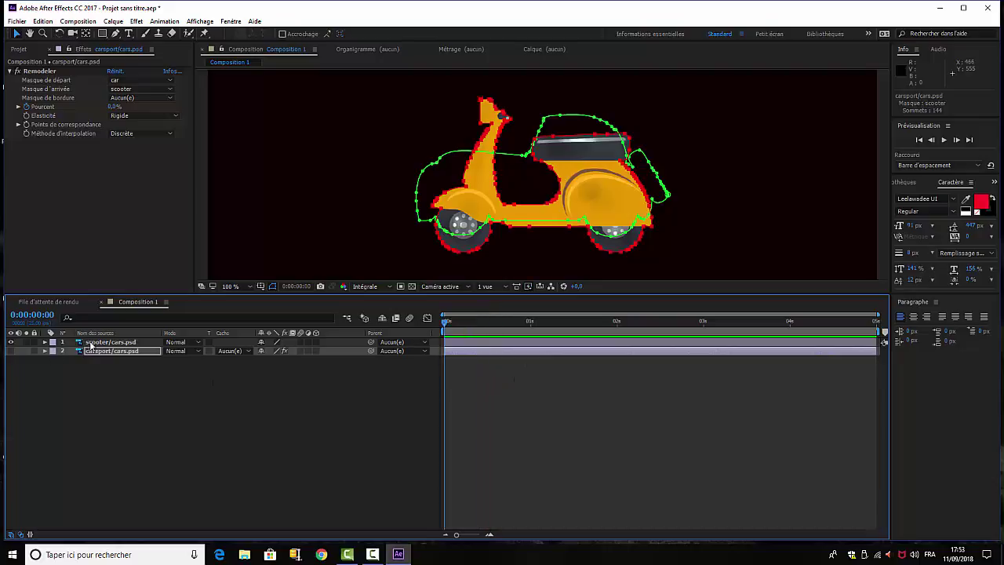
click(91, 343)
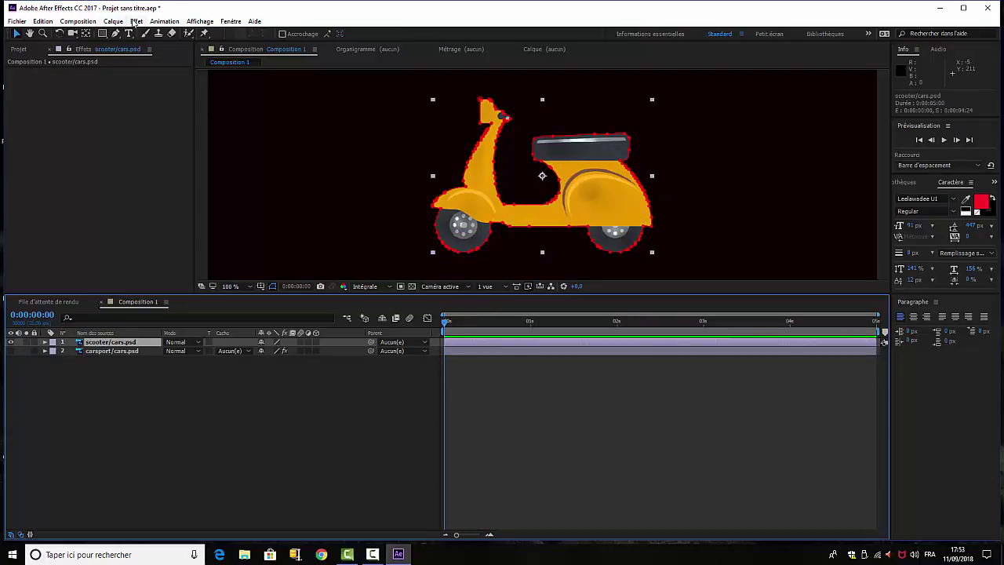
click(137, 21)
click(149, 44)
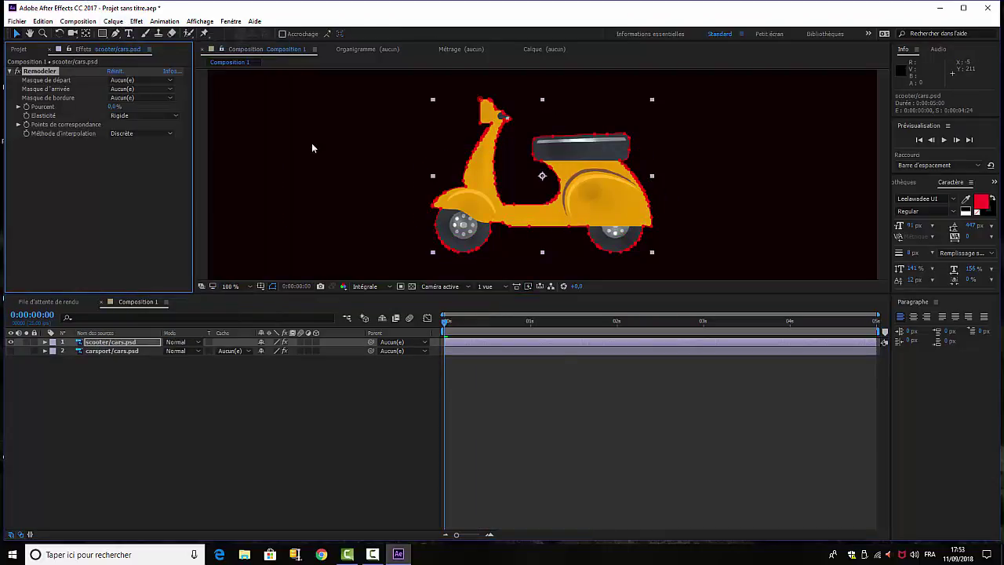
click(170, 81)
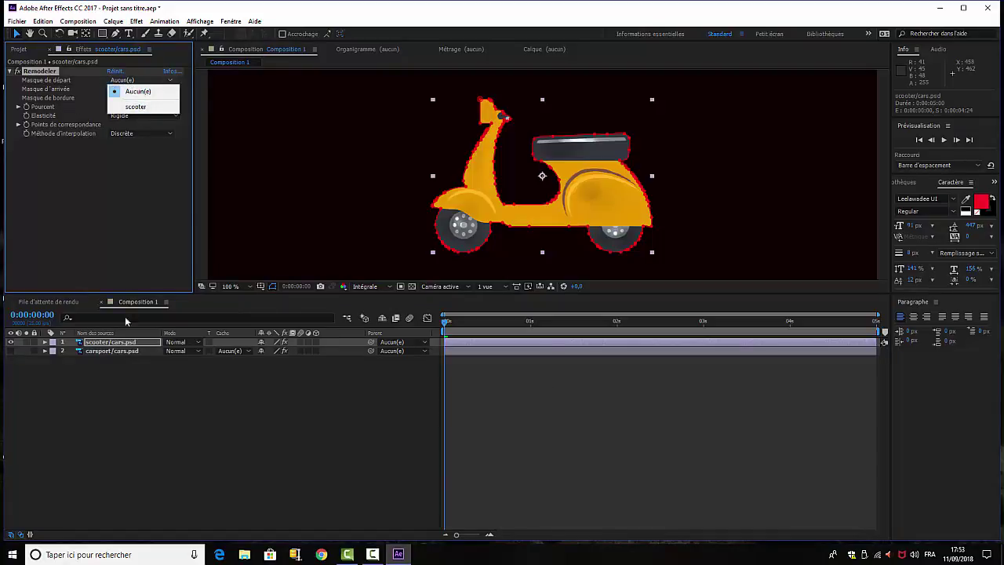
Copy the car mask from the carsport/cars.psd layer onto the scooter/cars.psd layer
click(45, 342)
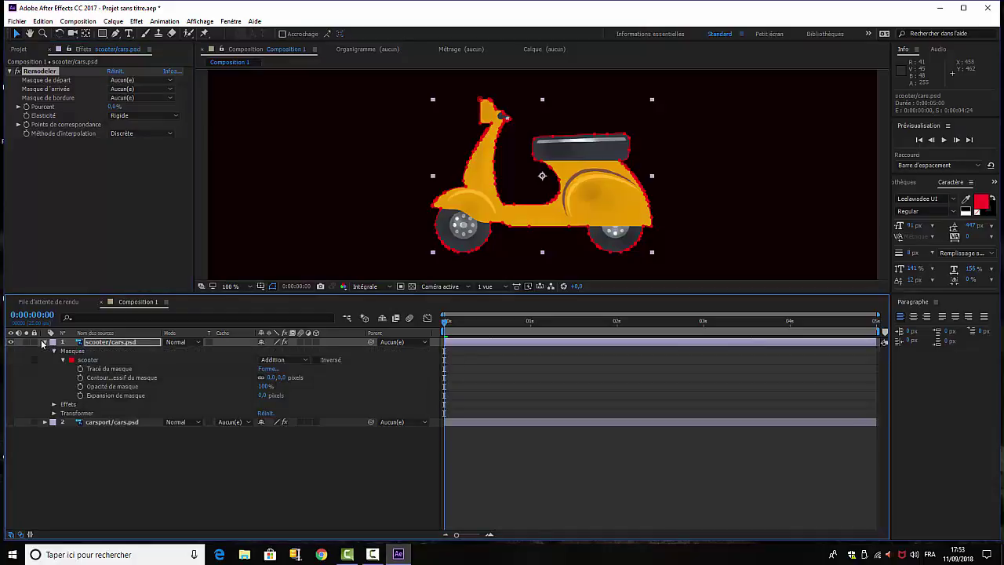
click(45, 422)
scroll(79, 455, down, 1)
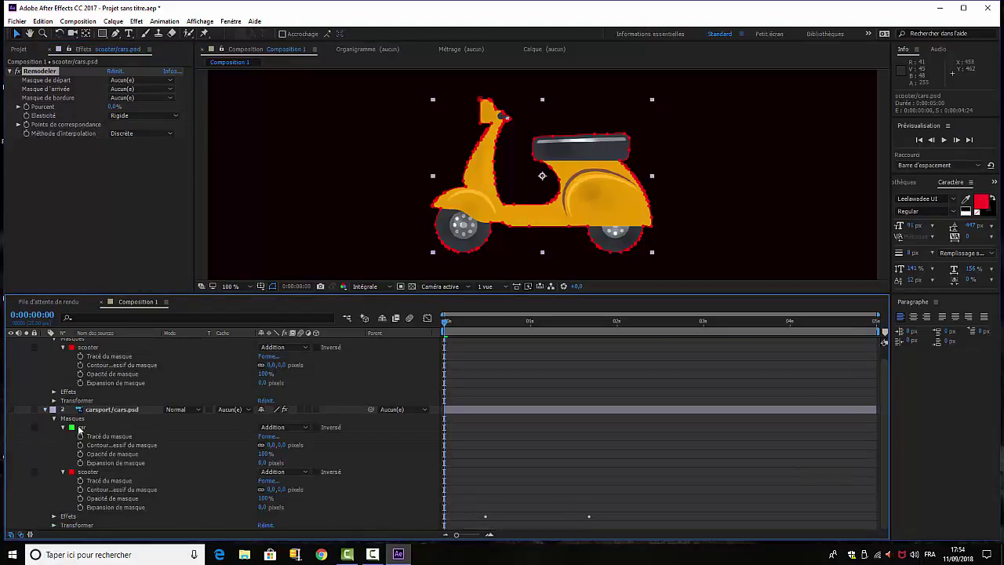
click(79, 430)
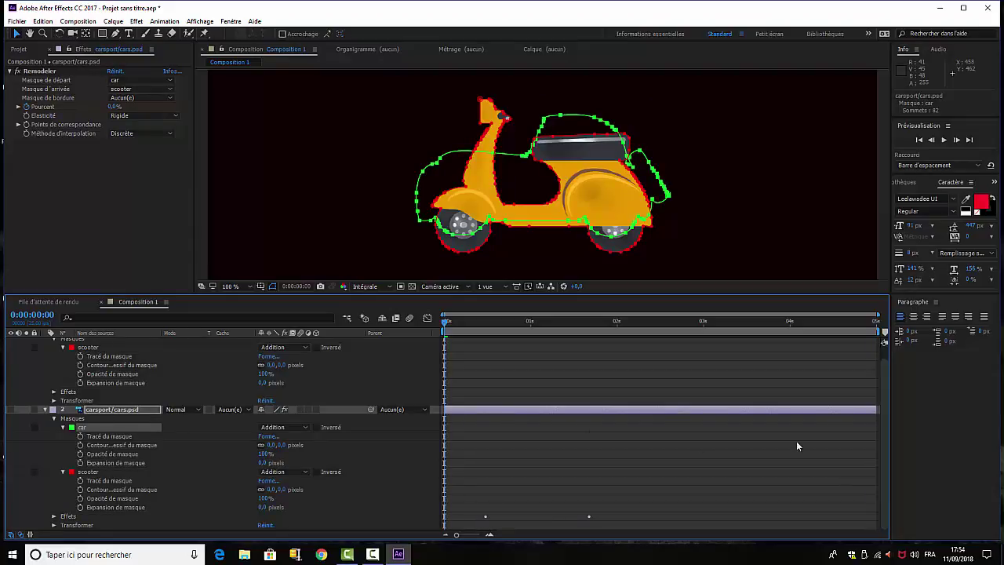
drag(883, 380, 883, 349)
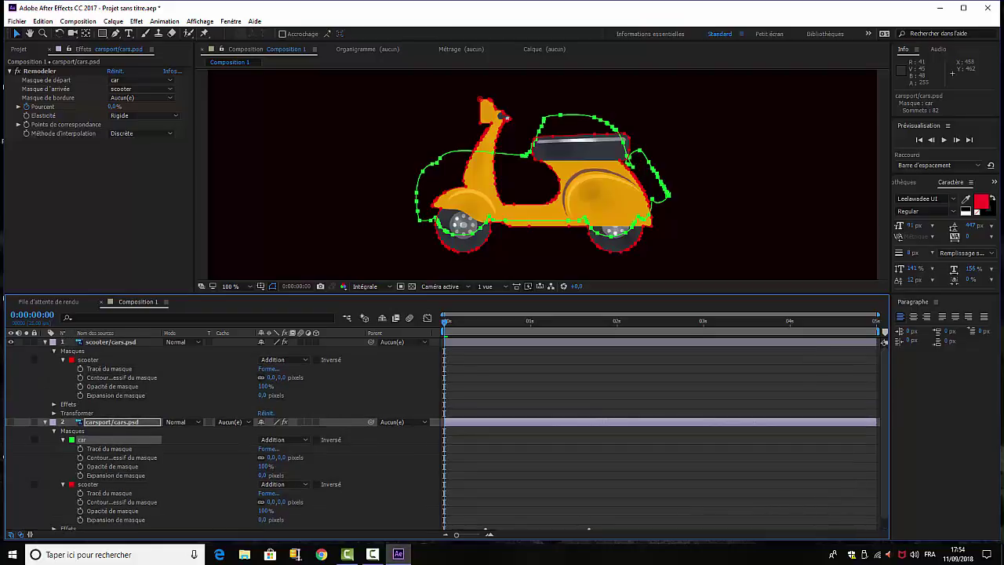
click(135, 342)
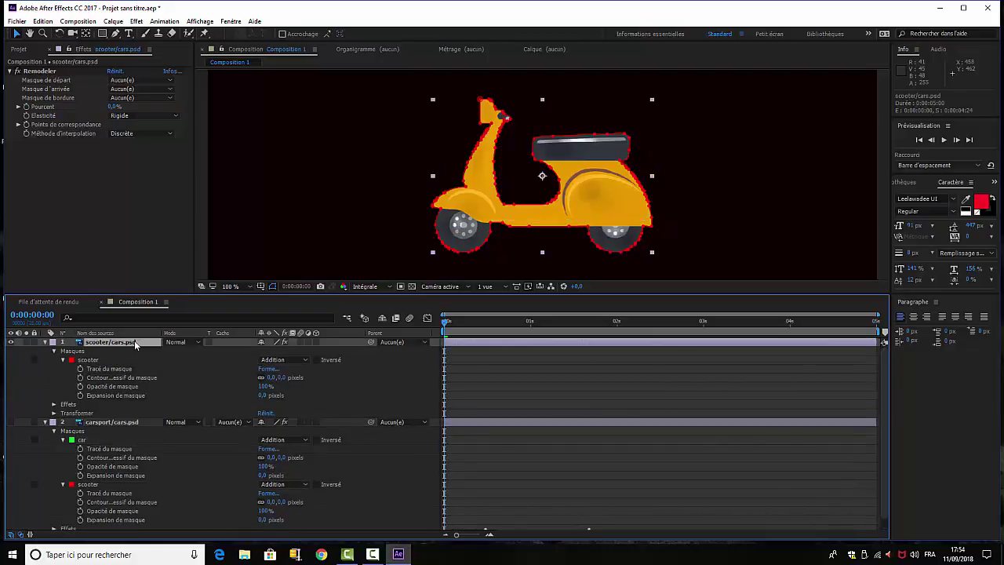
key(ctrl+v)
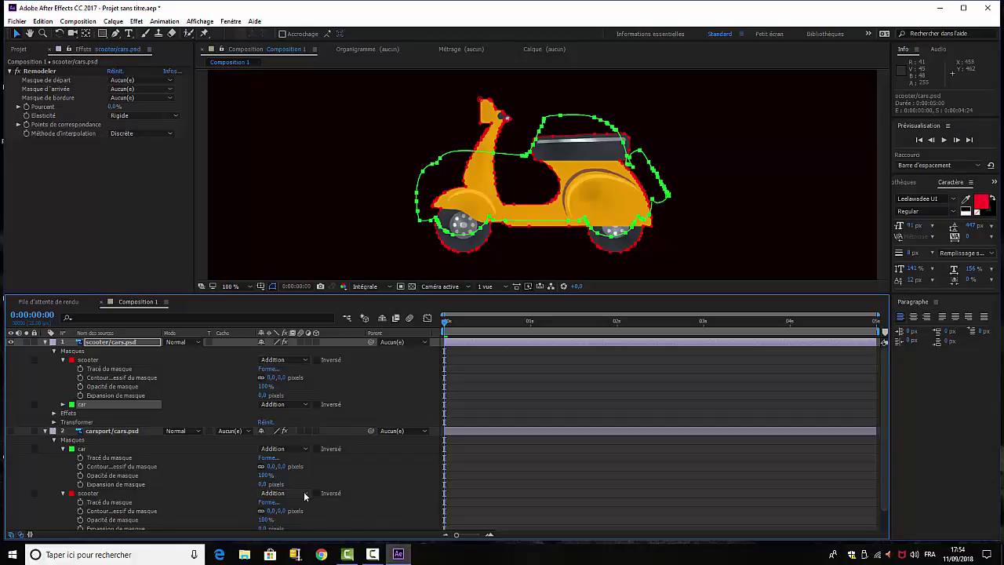
Set the mask mode to Aucun for the carsport layer's scooter mask and the scooter layer's car mask
click(302, 405)
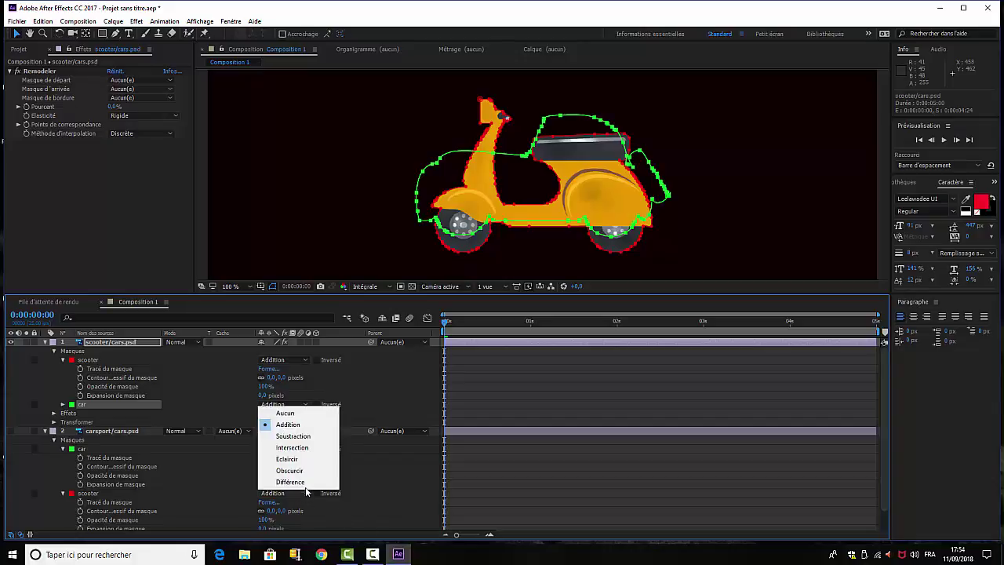
click(292, 415)
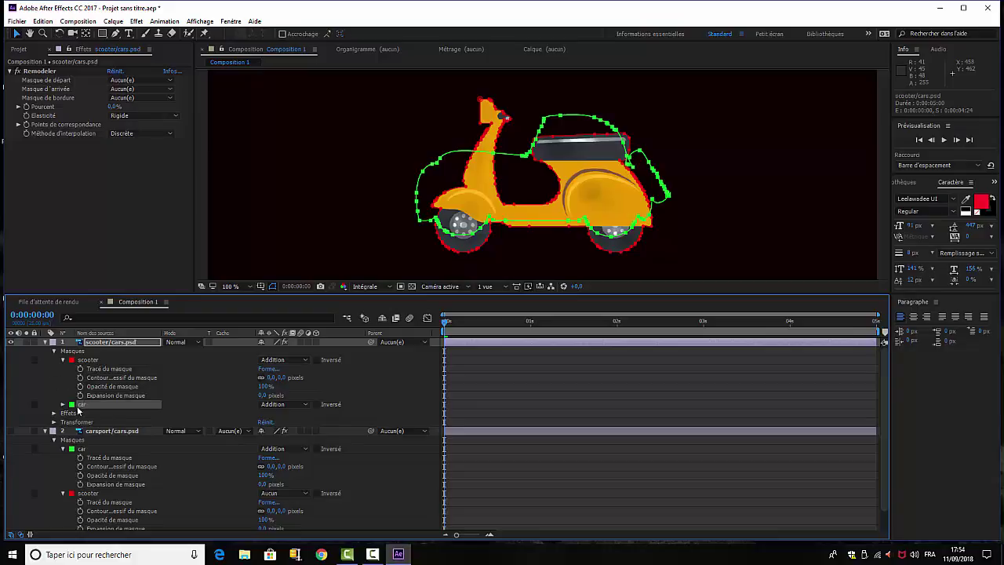
click(305, 404)
click(291, 417)
Set the scooter layer's Remodeler start mask to scooter and its destination mask to car
click(169, 80)
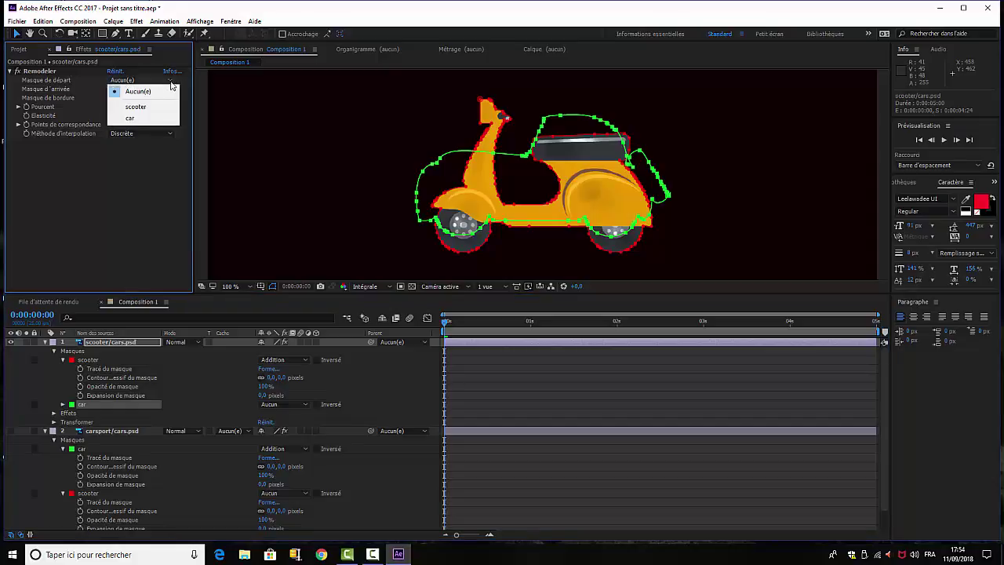
click(138, 107)
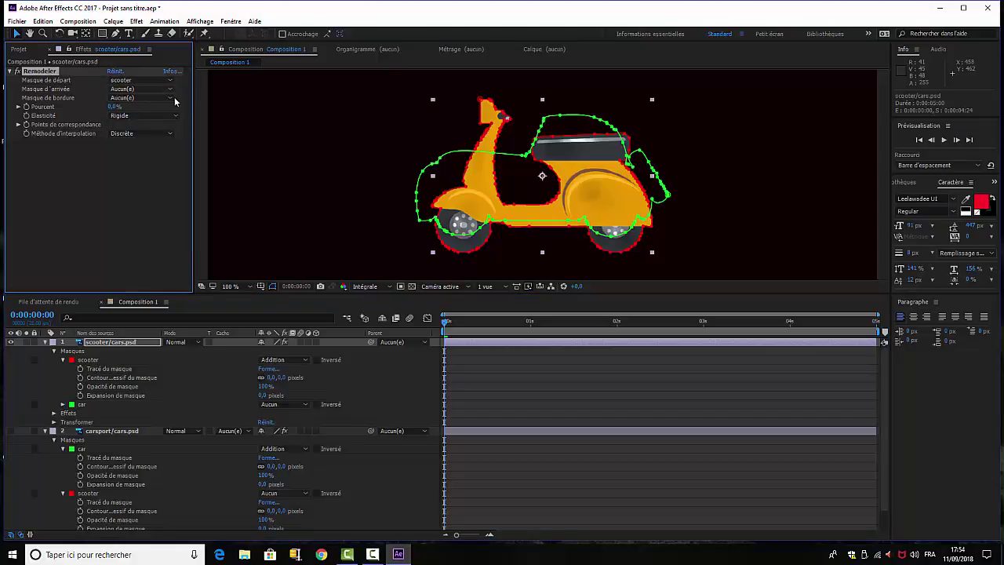
click(170, 91)
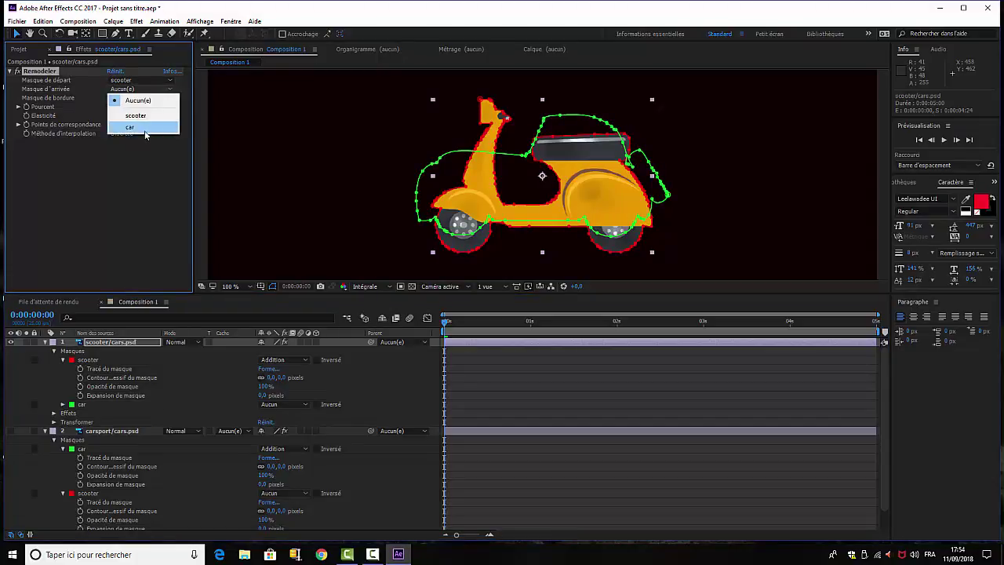
click(145, 127)
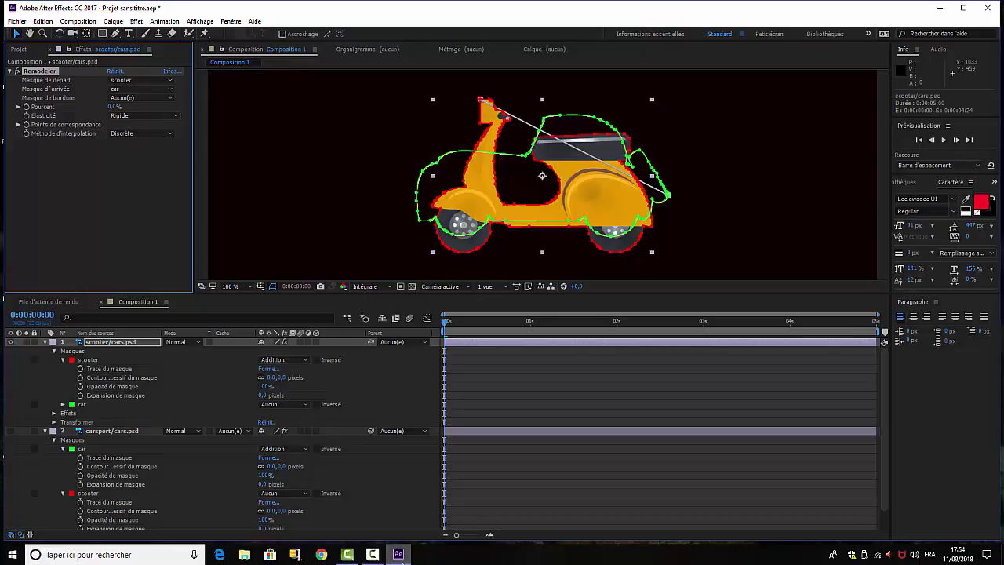
click(373, 554)
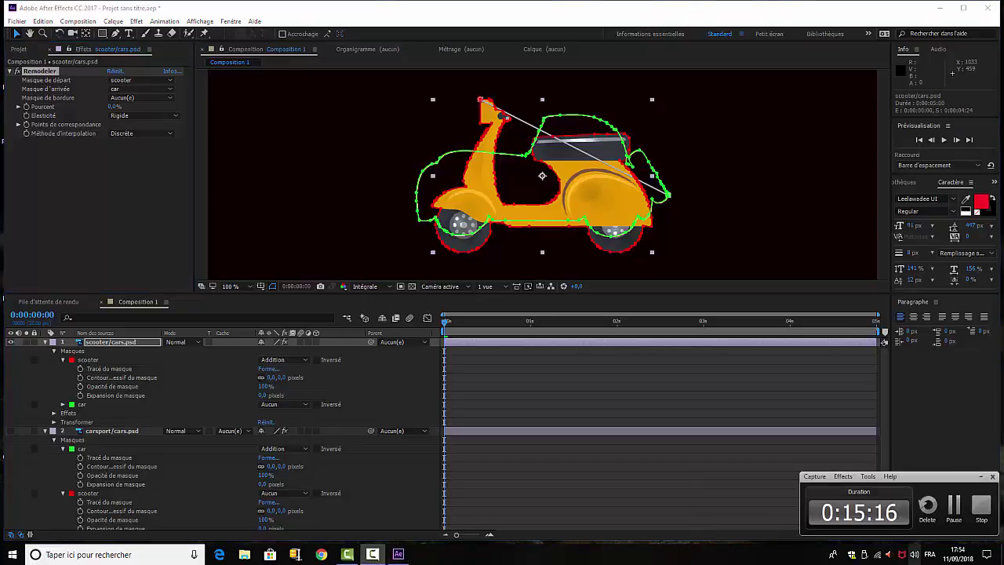
click(955, 506)
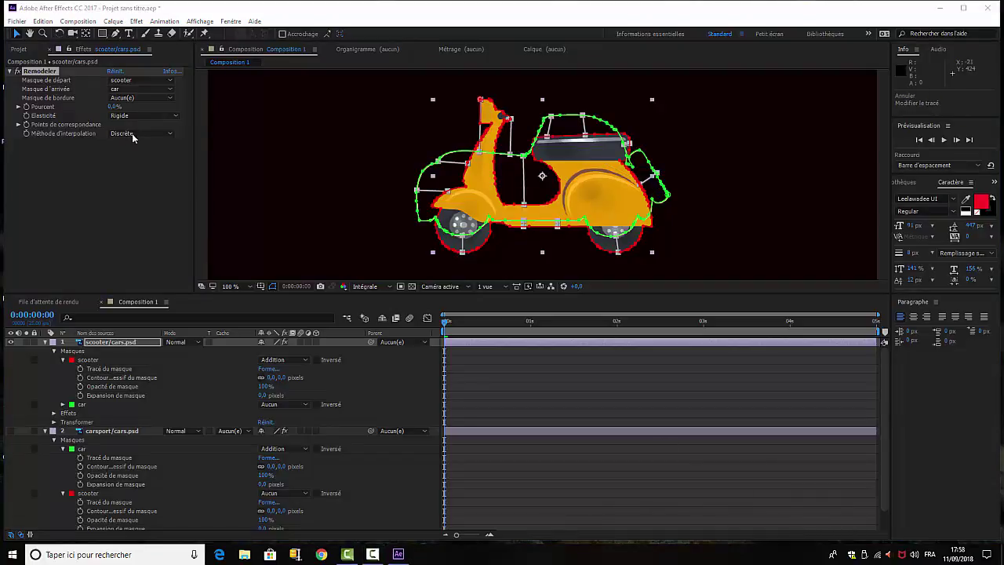
Keyframe the scooter layer's Remodeler percentage at 100% at 0:00:00:15 and at 0% at 0:00:01:14
drag(115, 107, 167, 108)
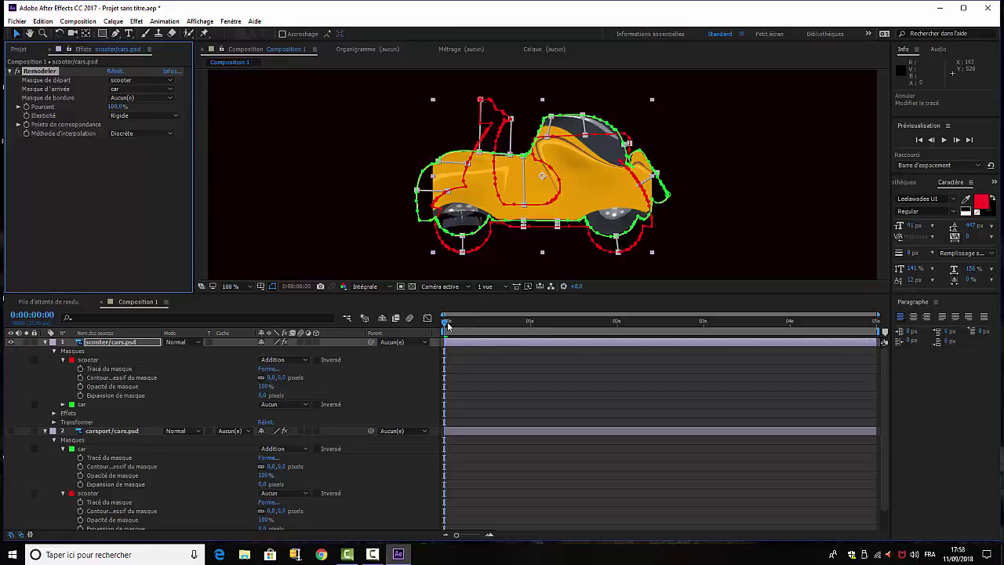
drag(468, 319, 497, 330)
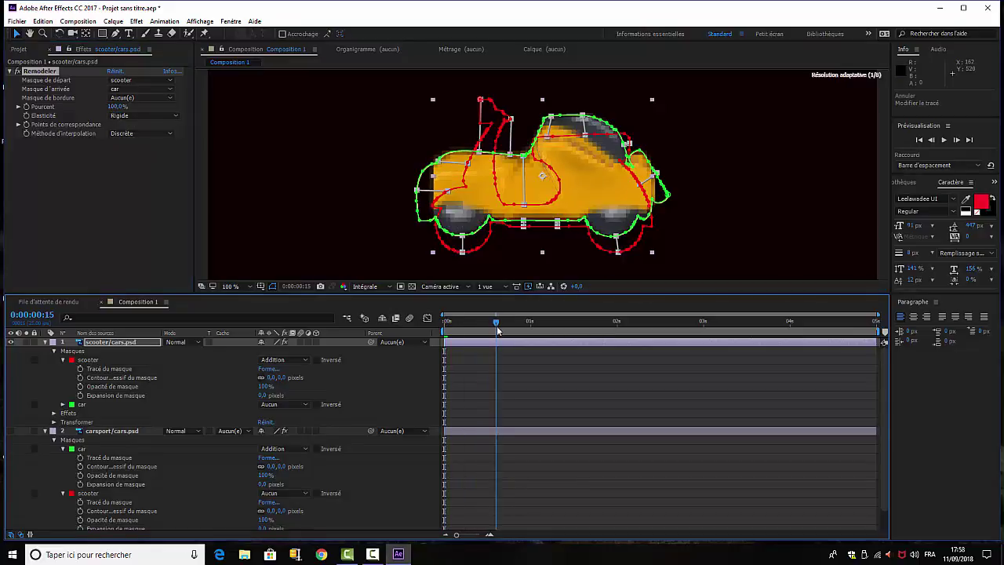
click(27, 108)
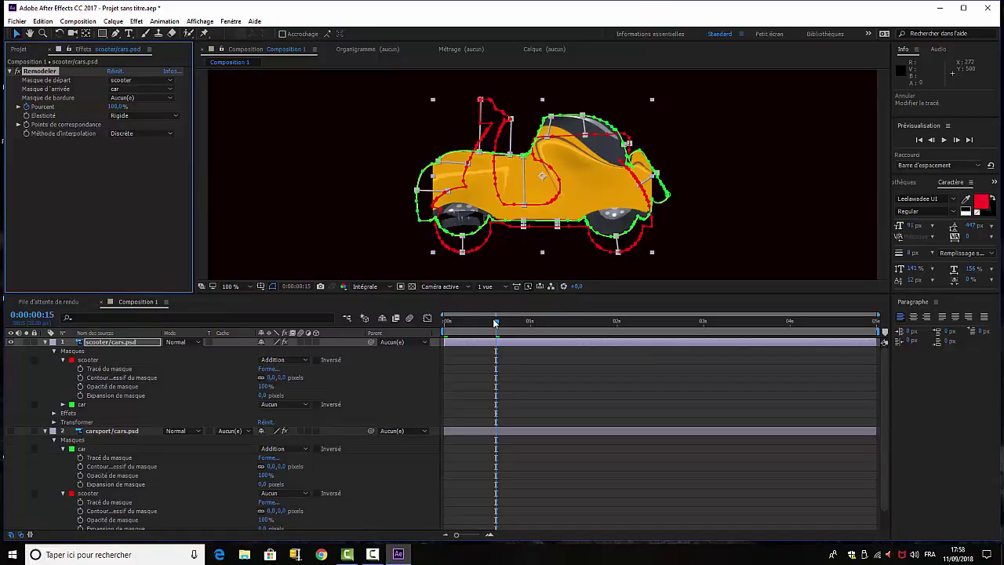
drag(496, 324, 579, 335)
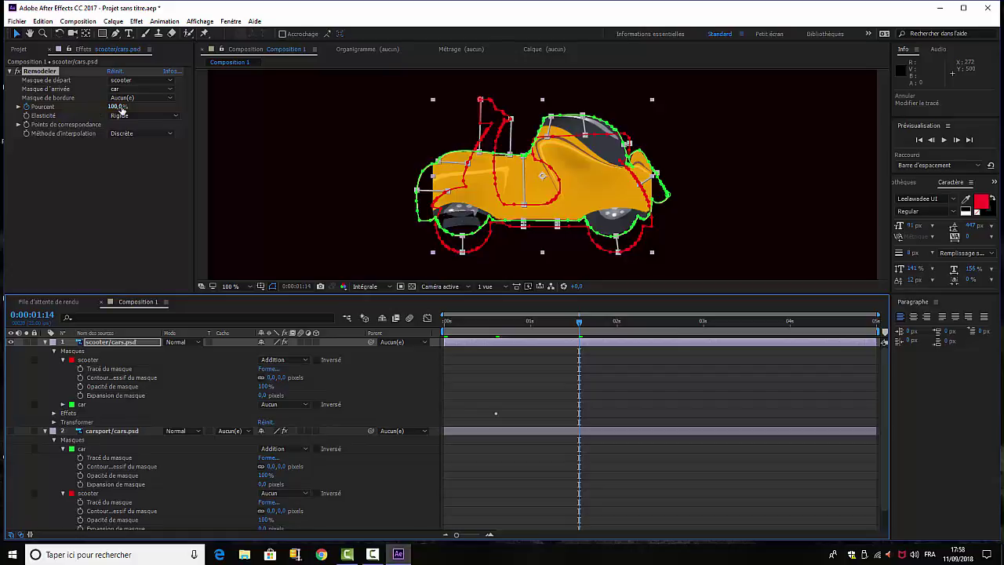
click(118, 106)
text(0)
key(Return)
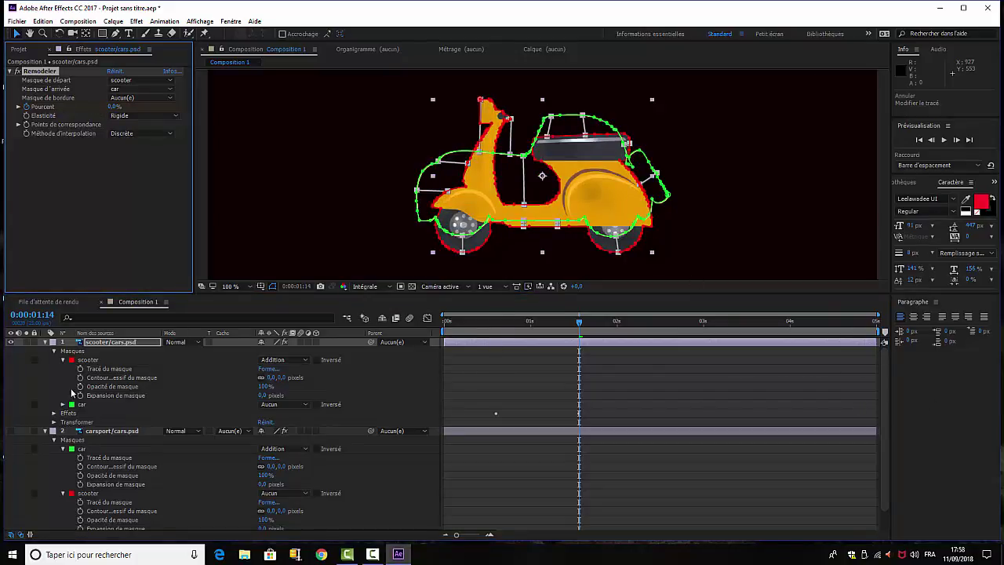
Move the carsport layer's final Remodeler percentage keyframe to 0:00:01:14, in line with the scooter layer's last keyframe
click(54, 351)
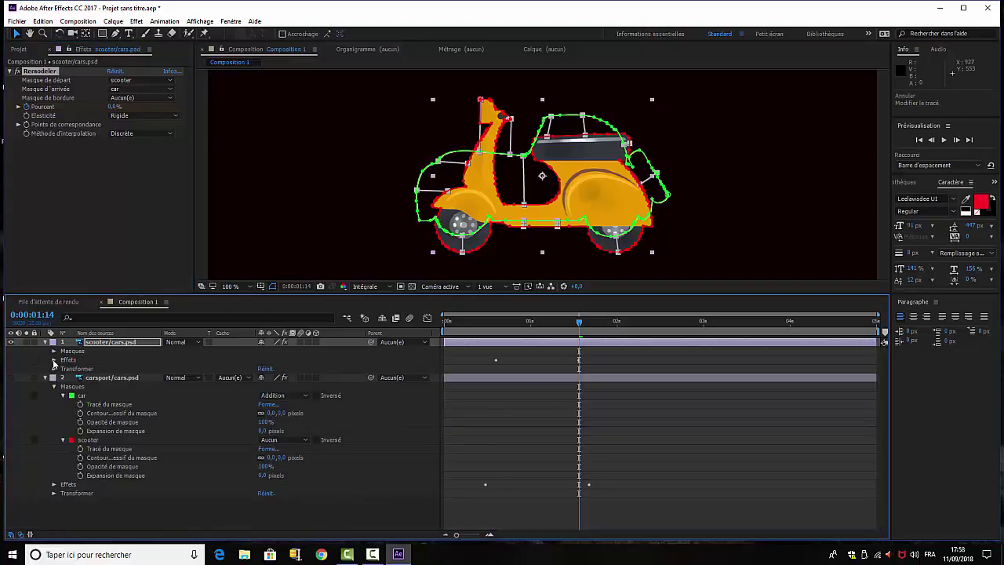
click(54, 360)
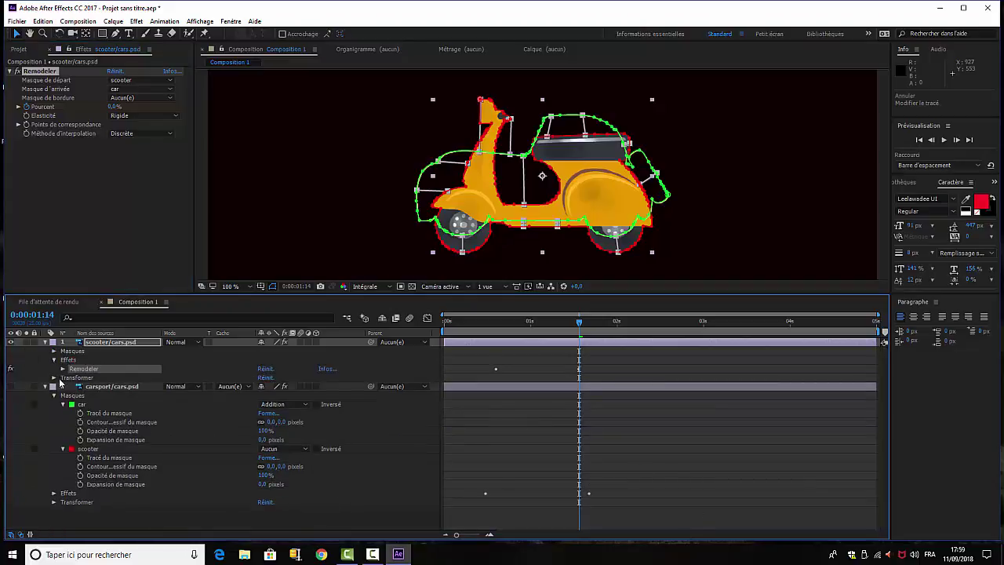
click(63, 369)
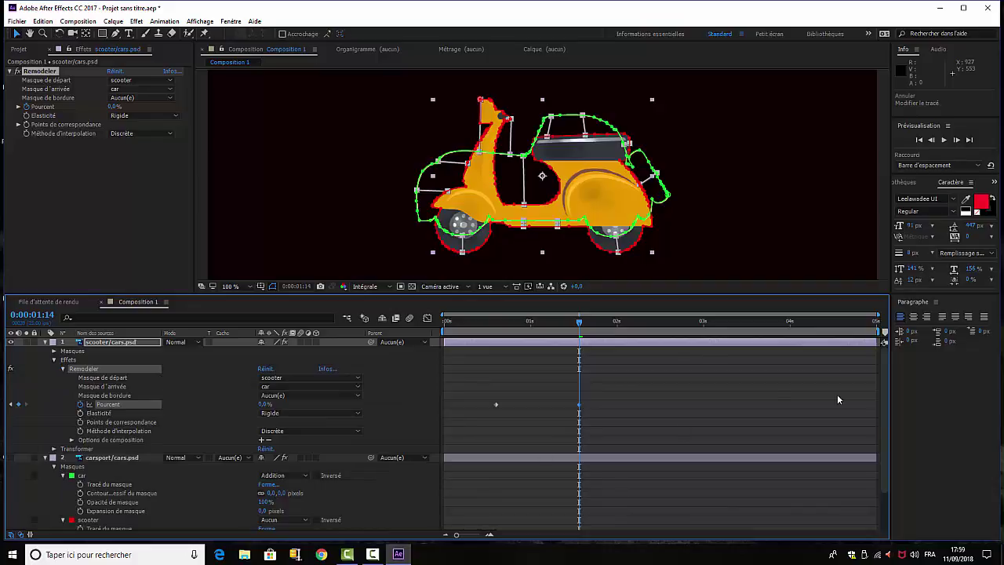
scroll(877, 487, down, 3)
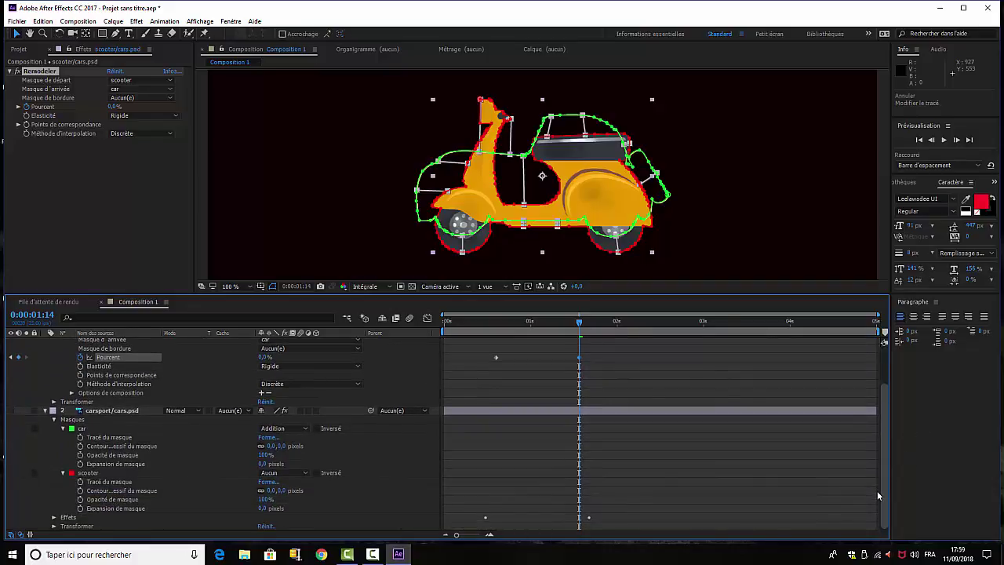
click(590, 522)
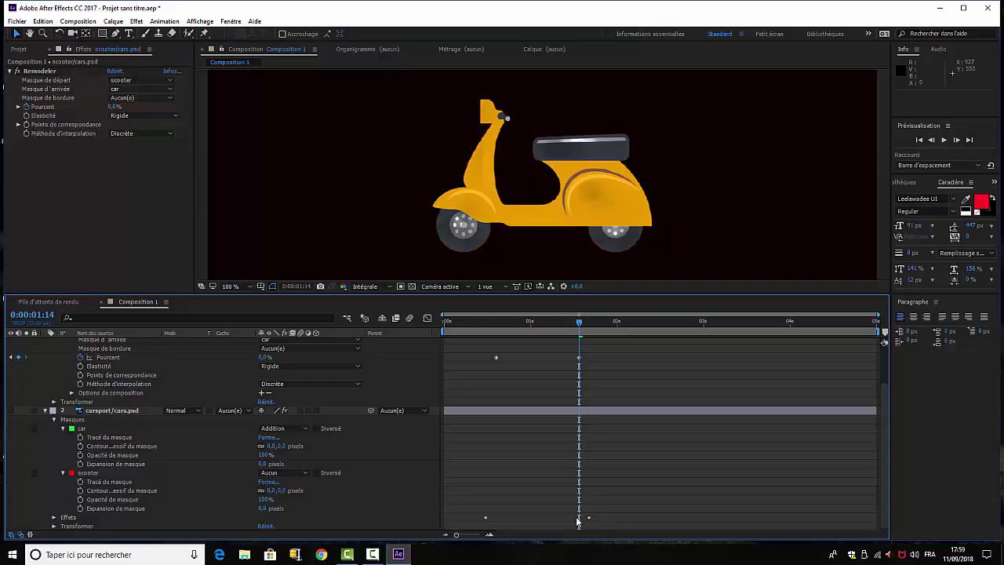
click(54, 518)
scroll(63, 529, down, 3)
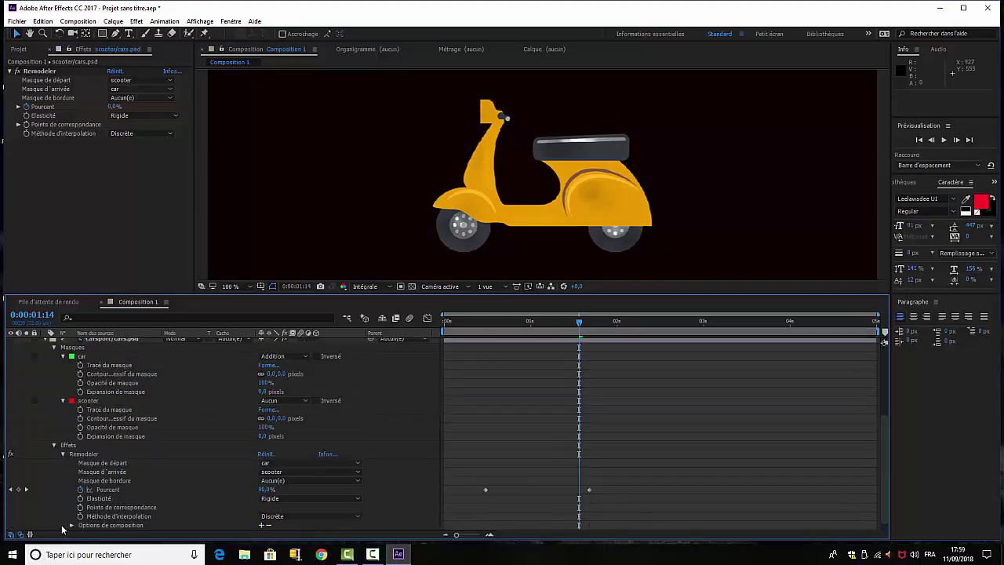
click(580, 491)
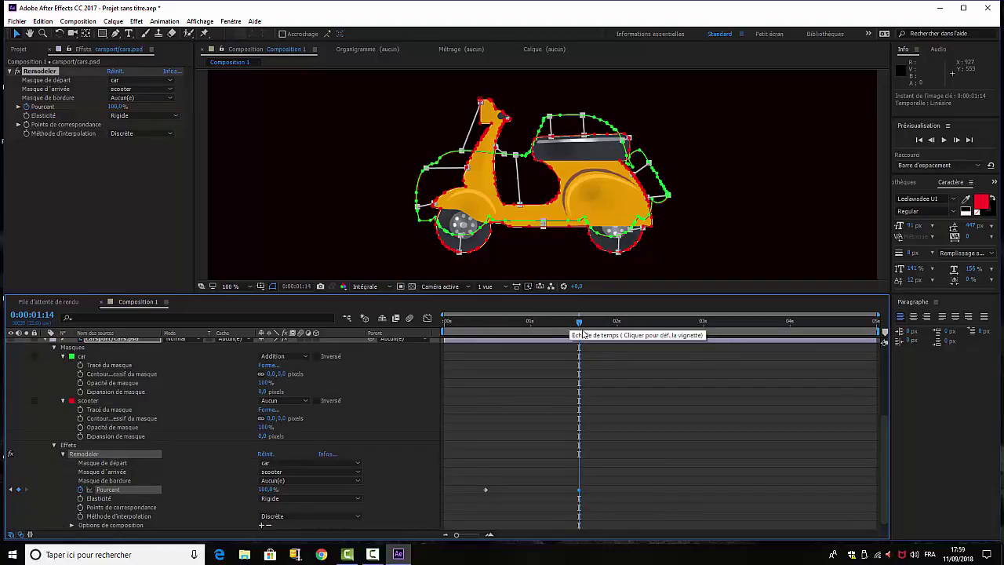
Move the carsport layer's first Remodeler percentage keyframe to 0:00:00:21
drag(582, 333, 526, 337)
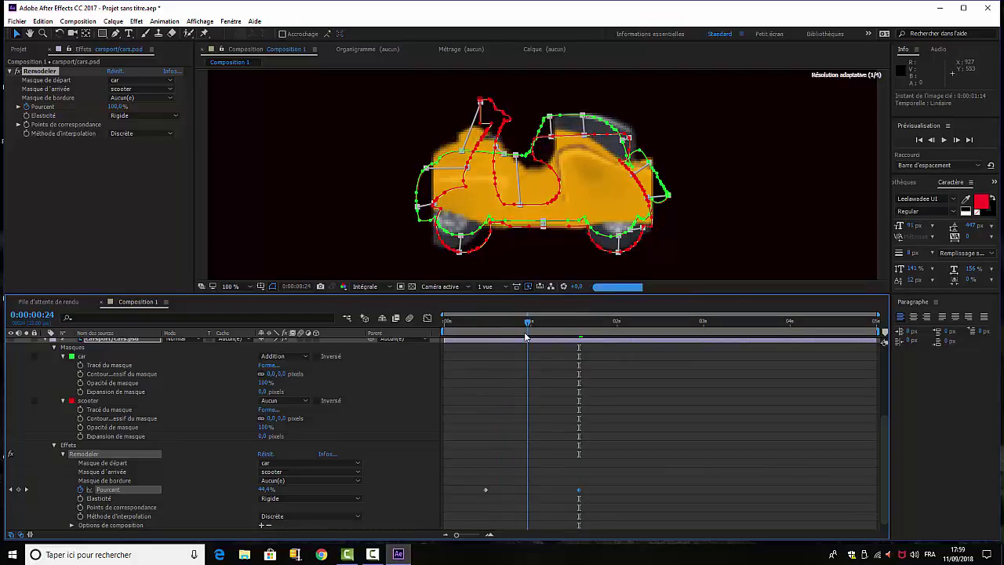
key(Page_Up)
key(Page_Up)
key(Page_Up)
drag(486, 490, 517, 493)
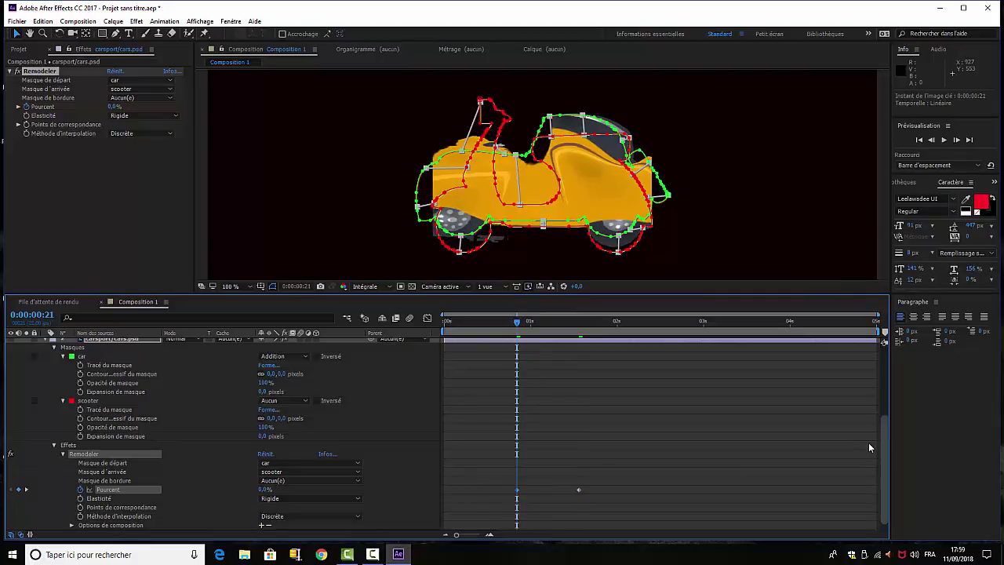
Move the scooter layer's first Remodeler percentage keyframe to 0:00:00:21
scroll(883, 440, up, 1)
scroll(882, 390, up, 5)
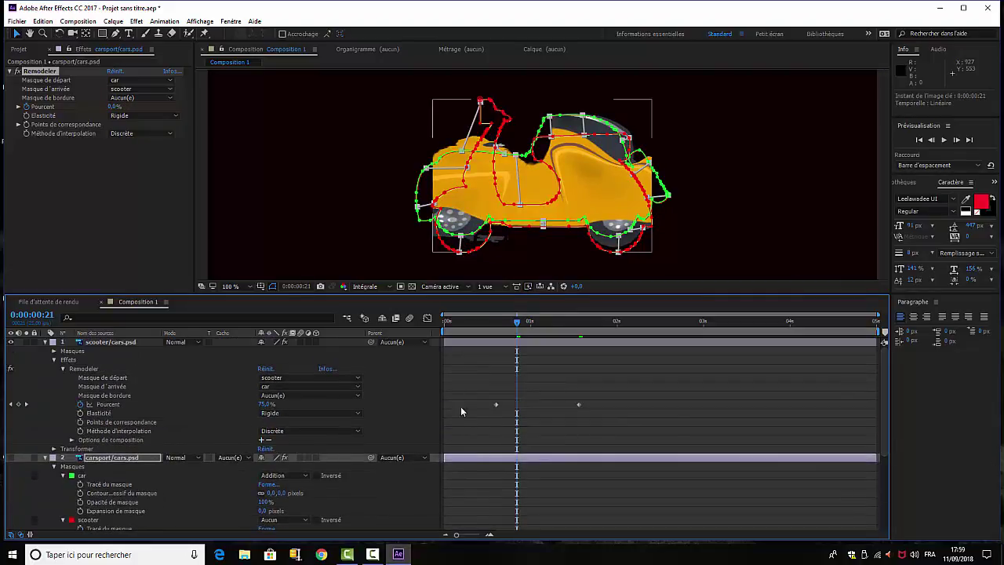
drag(496, 406, 518, 408)
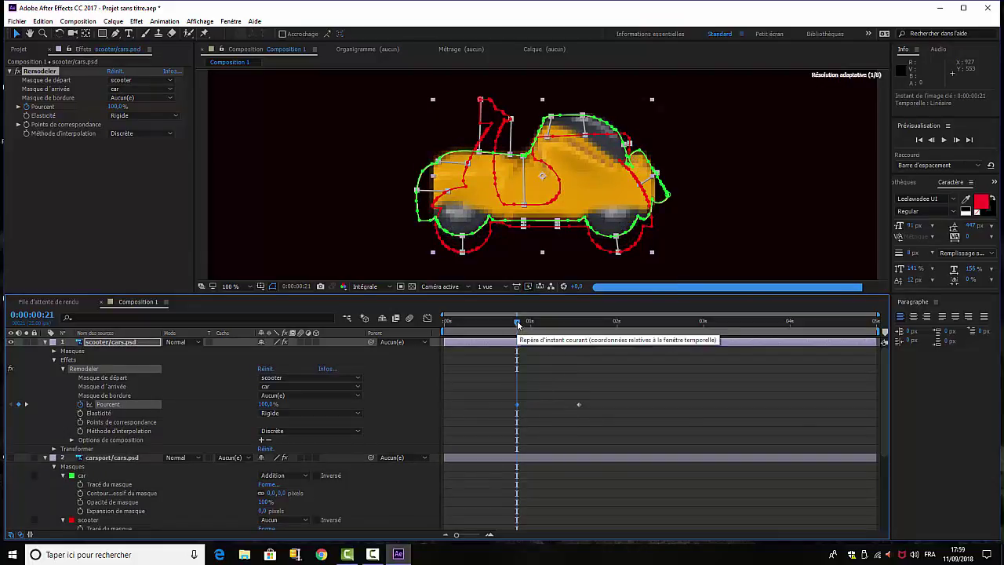
click(520, 321)
drag(588, 333, 518, 347)
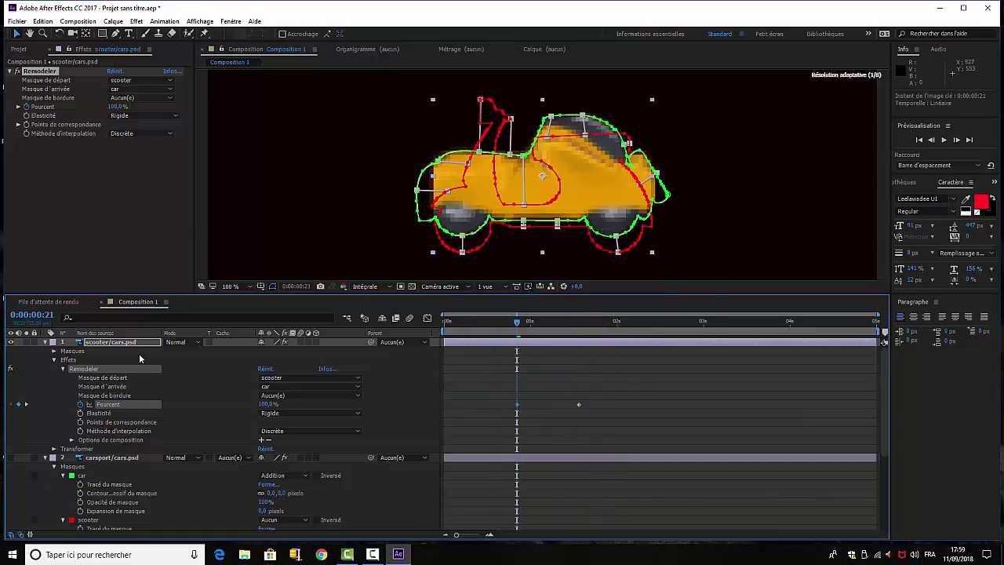
Collapse the properties of both layers and preview the composition from its start
click(45, 342)
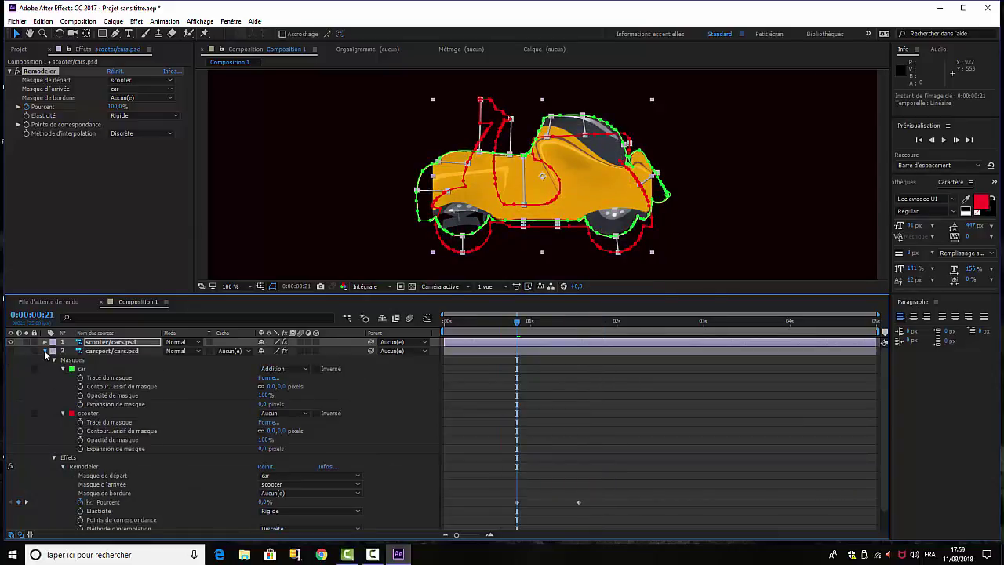
click(45, 352)
key(space)
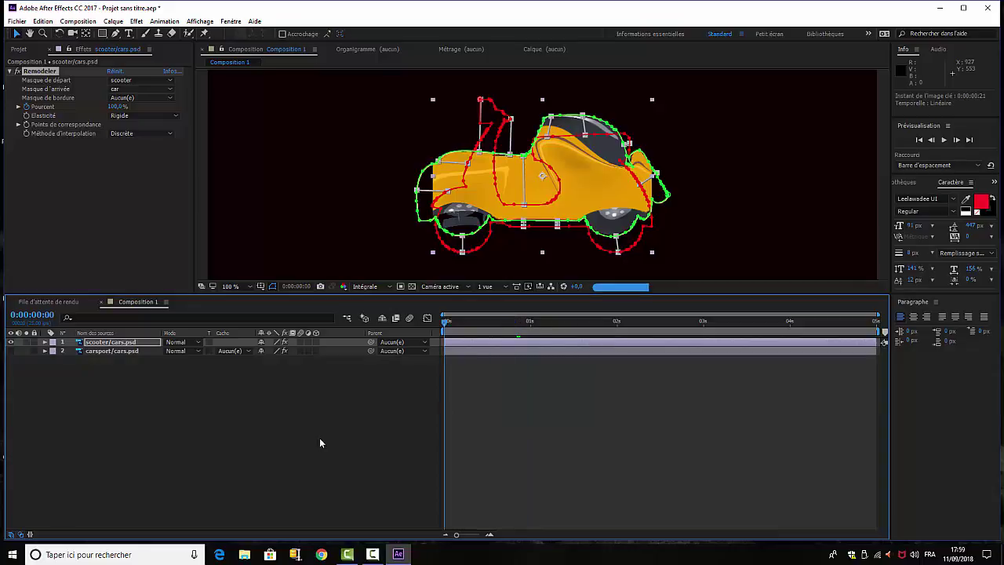
click(317, 455)
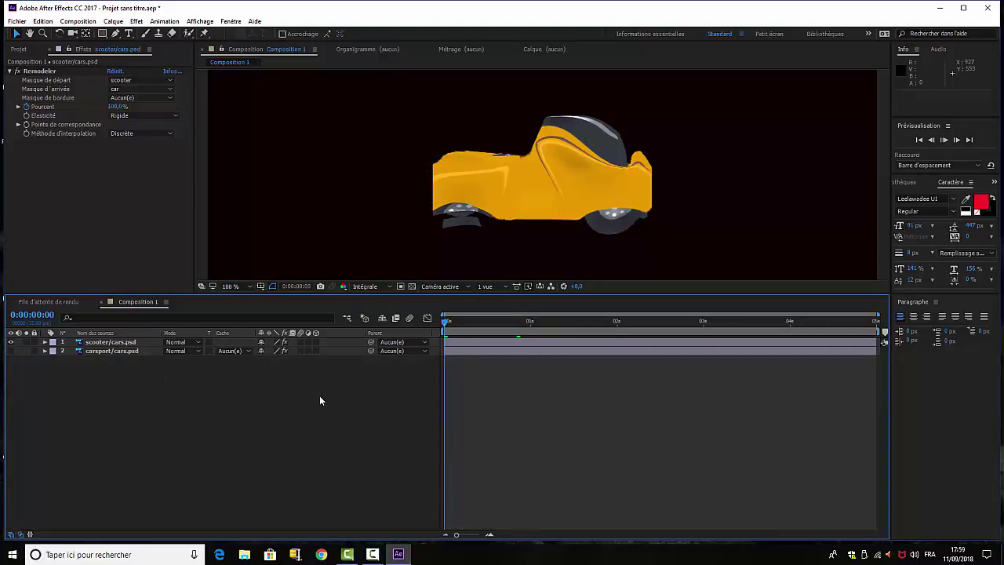
key(Page_Down)
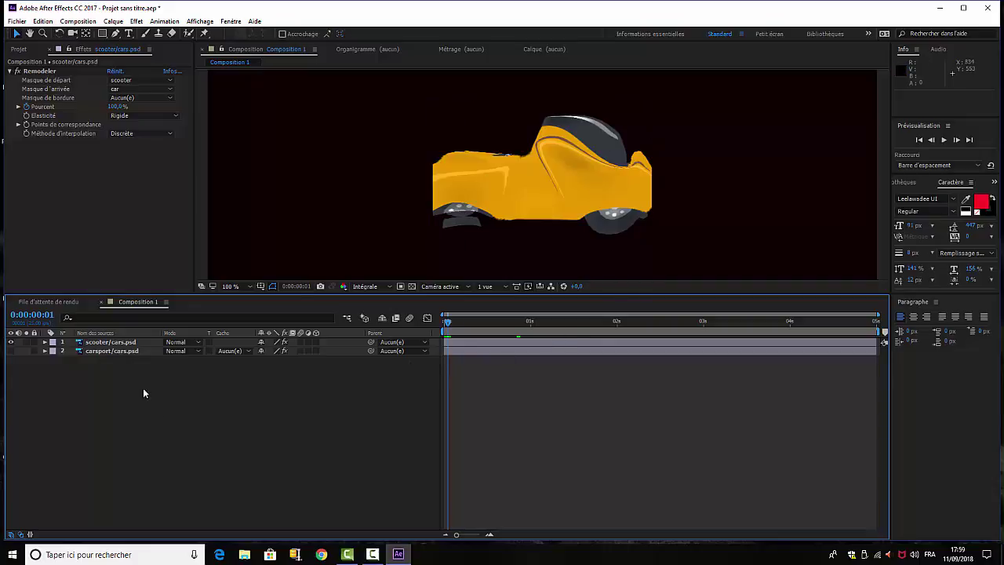
Reveal the keyframed Remodeler percentage together with the opacity property on both the scooter and carsport layers
click(104, 343)
click(90, 343)
shift+click(99, 351)
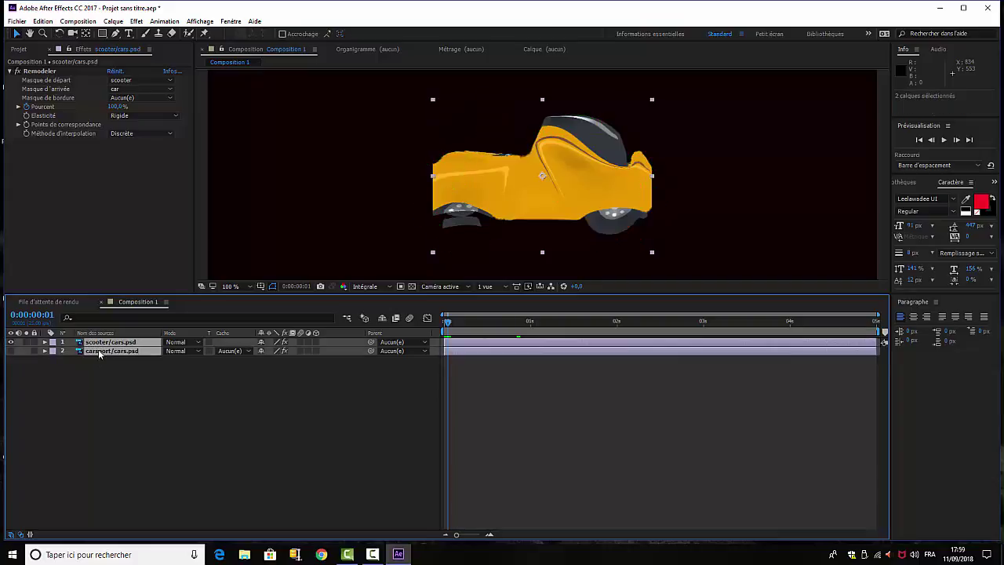
key(u)
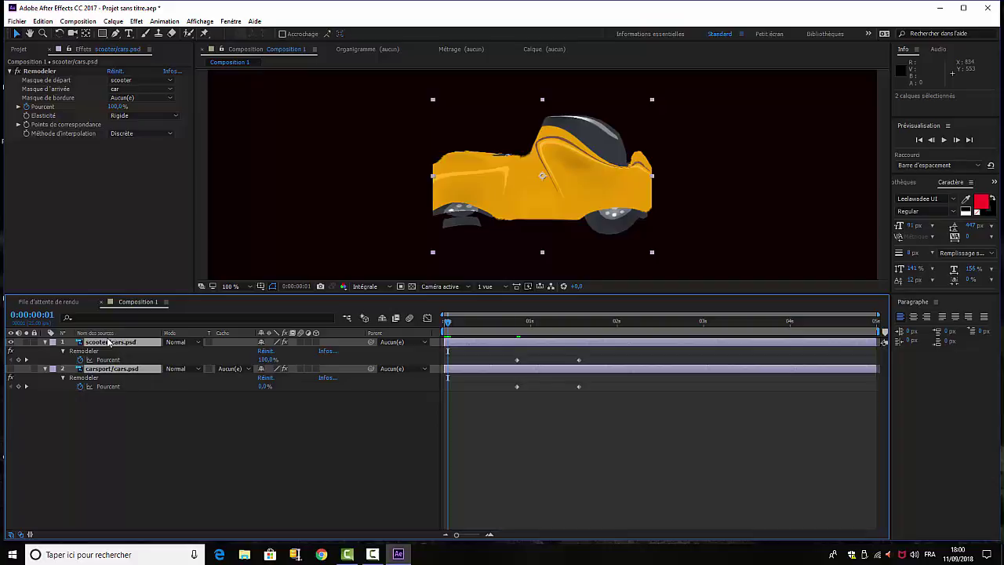
key(shift+t)
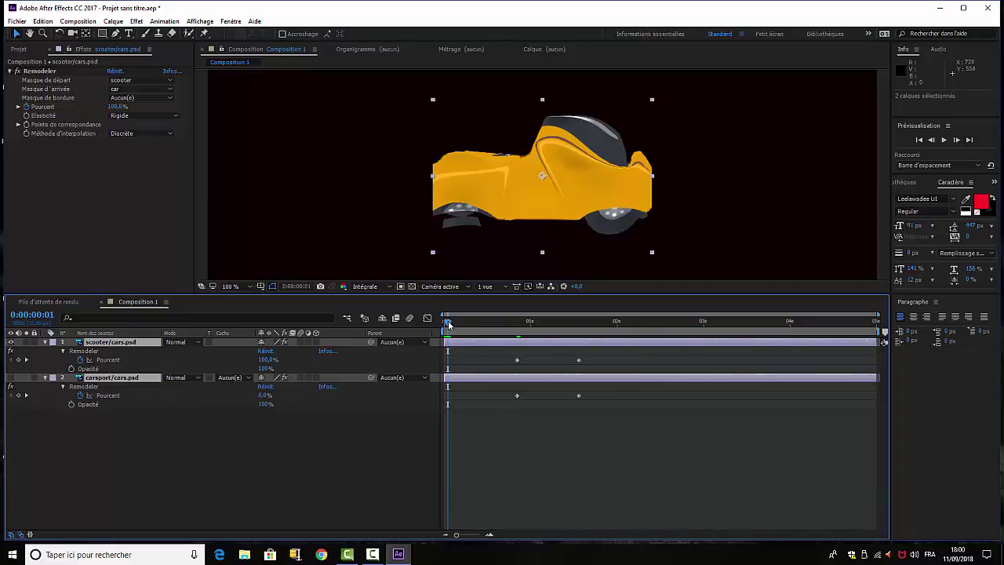
Try setting the opacity of both layers to 0% at 0:00:01:08
drag(449, 323, 561, 342)
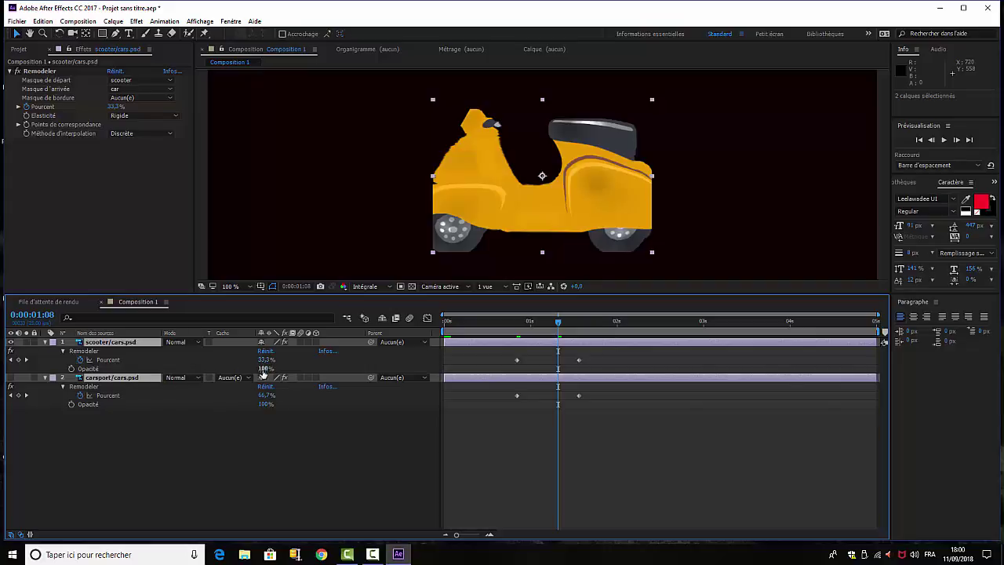
drag(264, 369, 167, 359)
click(488, 438)
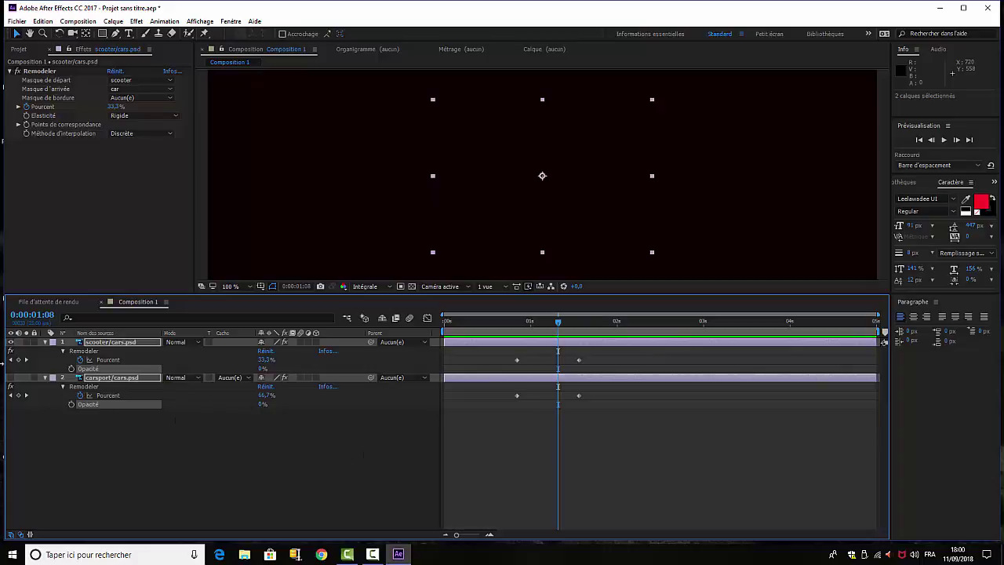
Make the carsport layer visible and set the opacity of both layers to 100%
click(10, 378)
drag(557, 321, 528, 330)
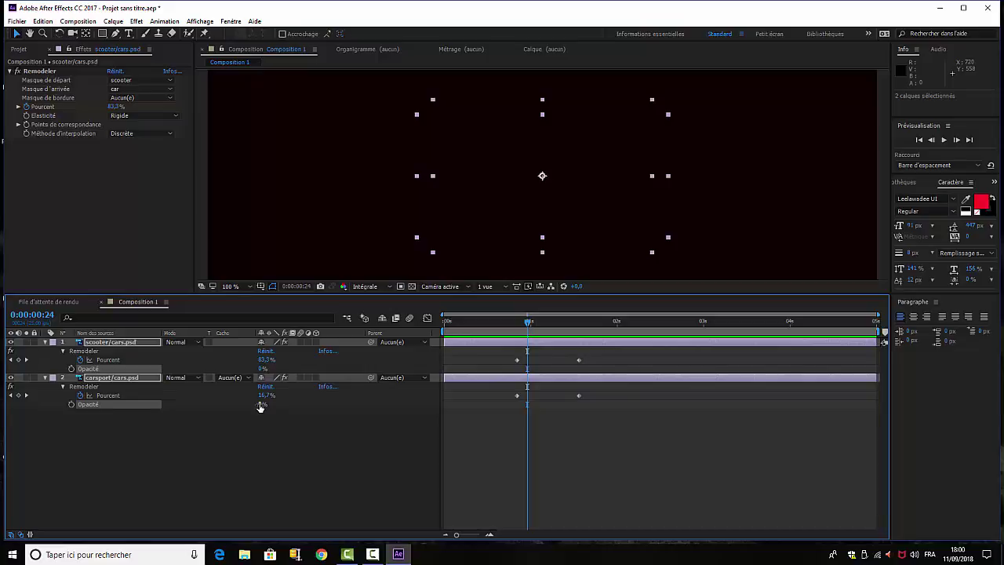
drag(260, 407, 345, 408)
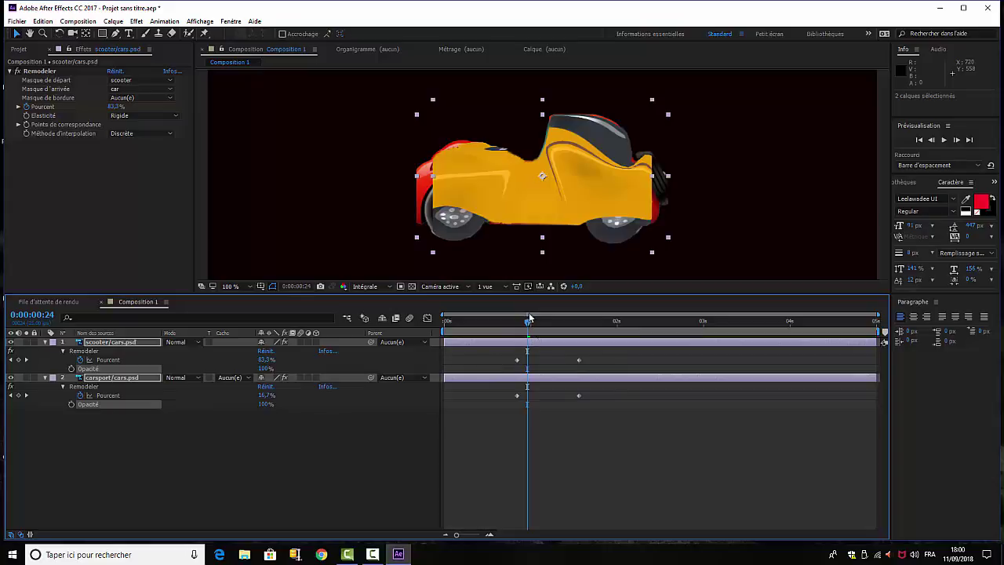
At 0:00:01:07, add opacity keyframes of 0% on the scooter layer and 100% on the carsport layer
drag(531, 322, 556, 328)
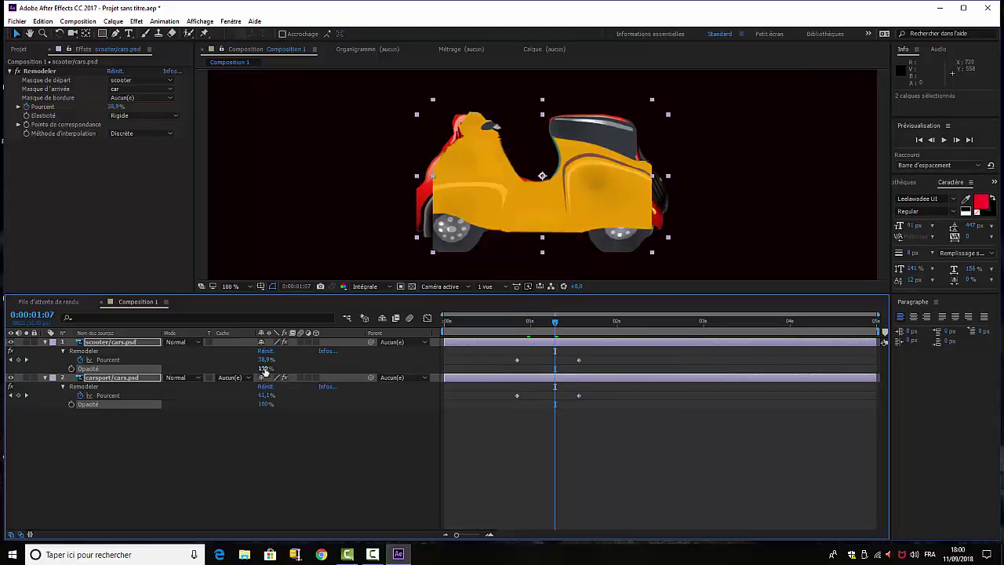
drag(265, 371, 204, 370)
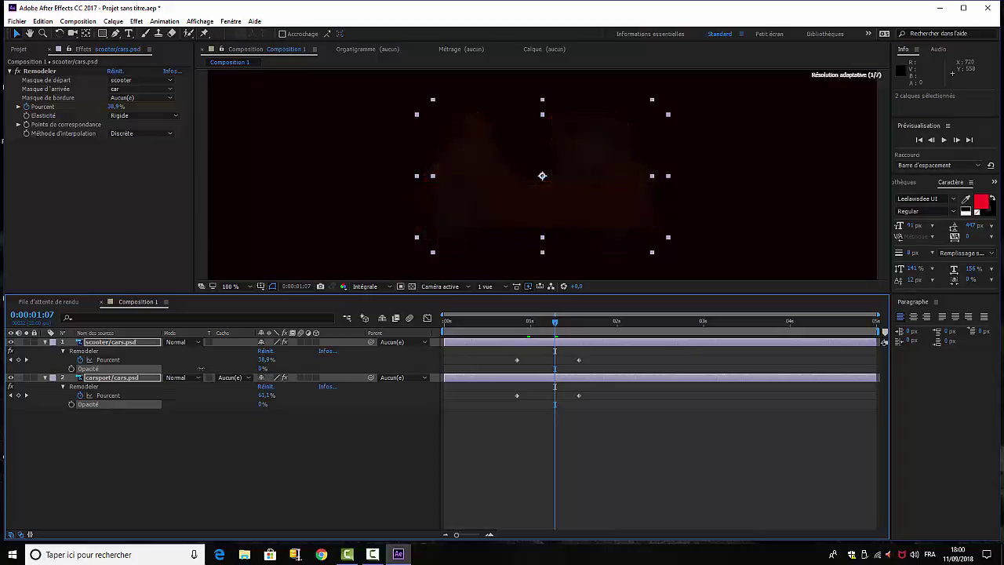
click(233, 452)
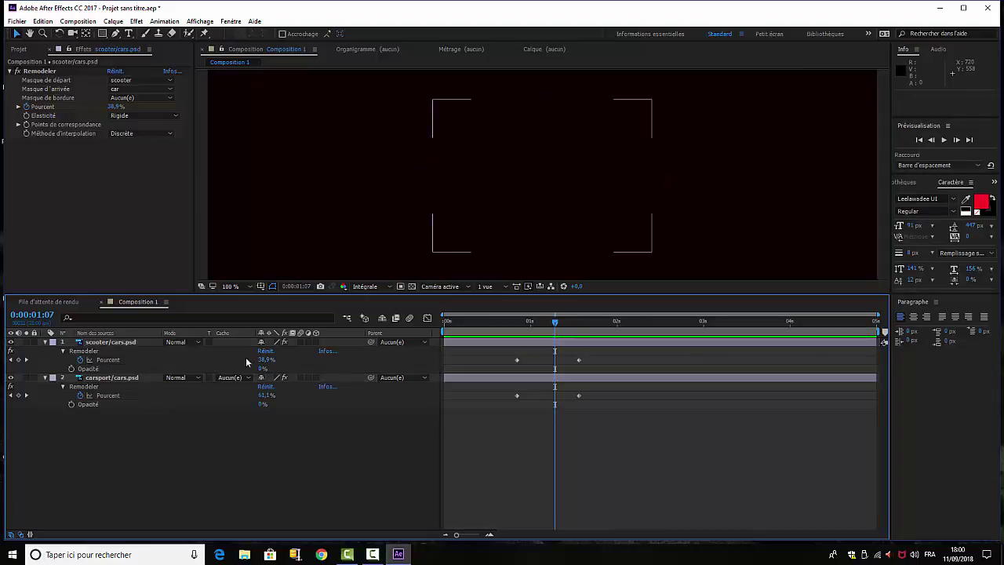
click(104, 343)
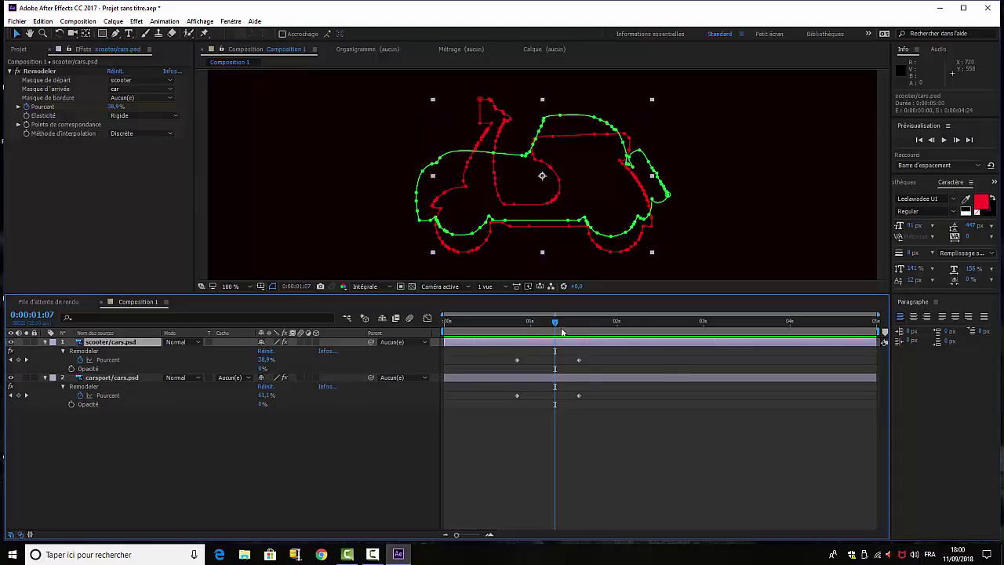
drag(262, 405, 394, 416)
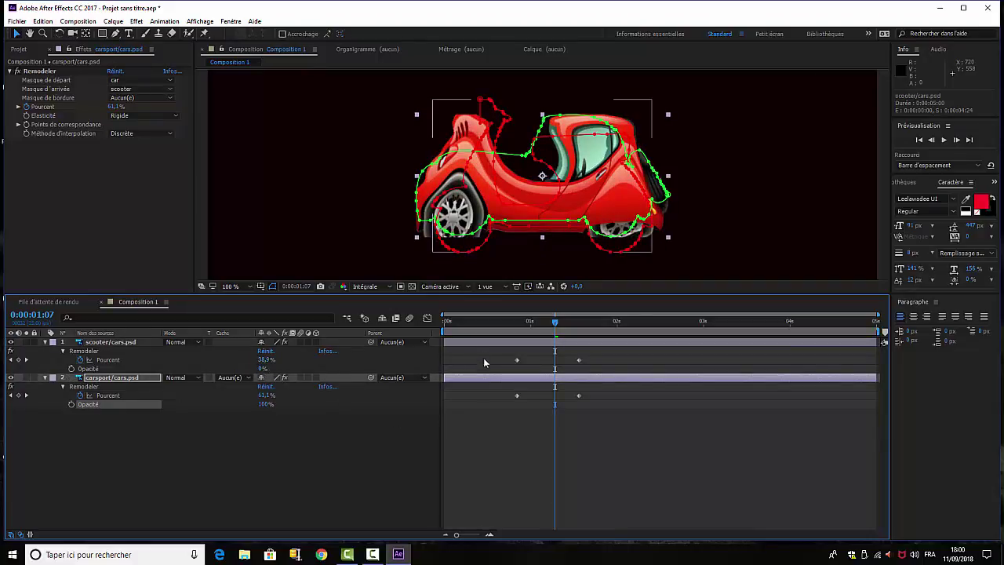
click(70, 404)
click(71, 369)
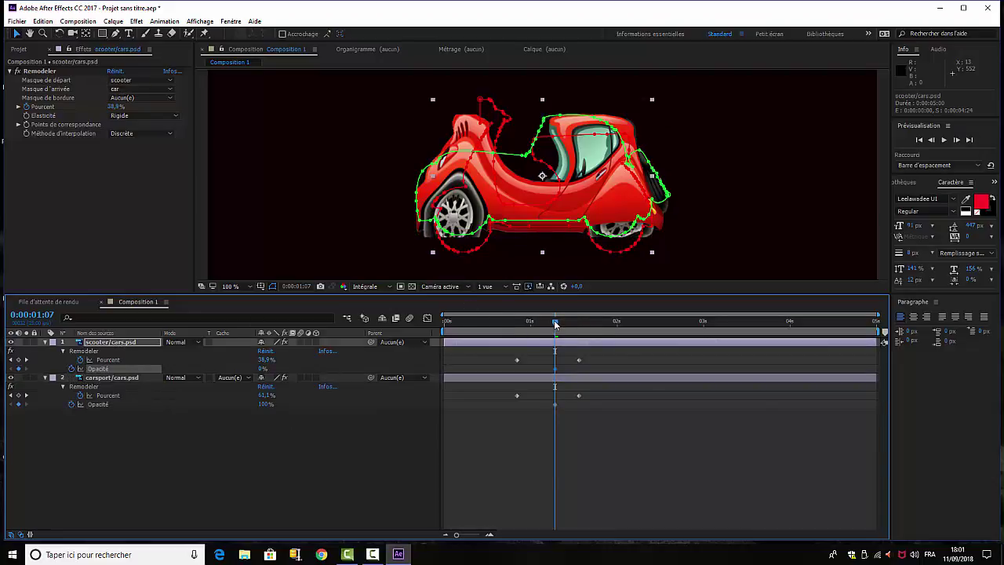
At 0:00:01:14, keyframe the scooter layer's opacity at 100% and the carsport layer's opacity at 0%
drag(555, 323, 579, 323)
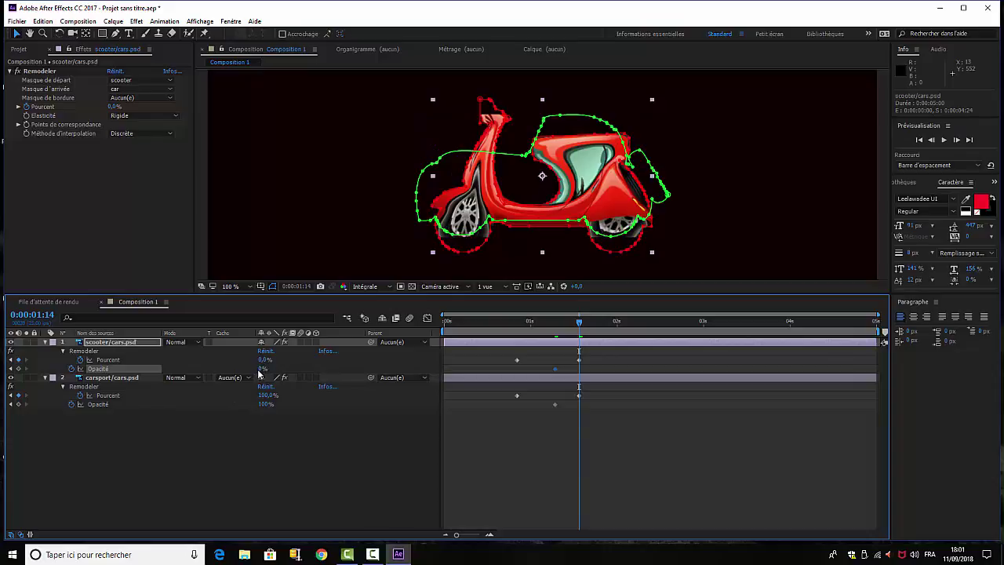
drag(263, 369, 325, 369)
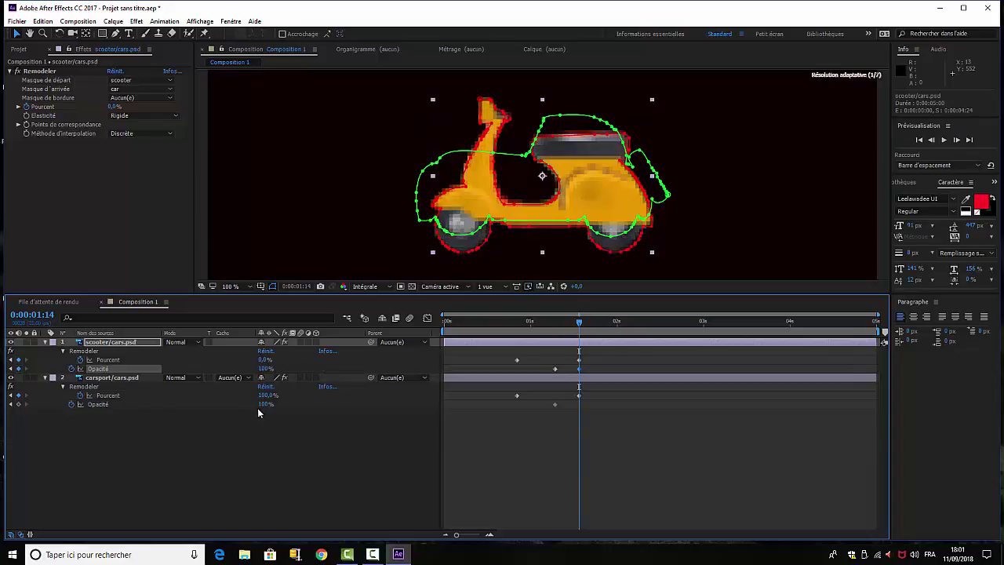
drag(265, 404, 201, 408)
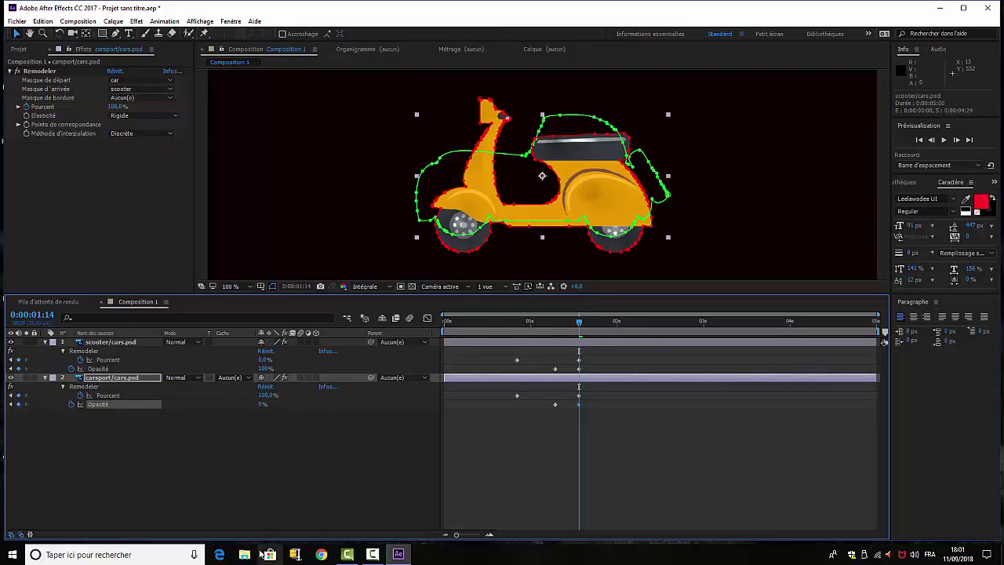
click(266, 510)
Play back the car-to-scooter morph from near the start of the composition
click(550, 322)
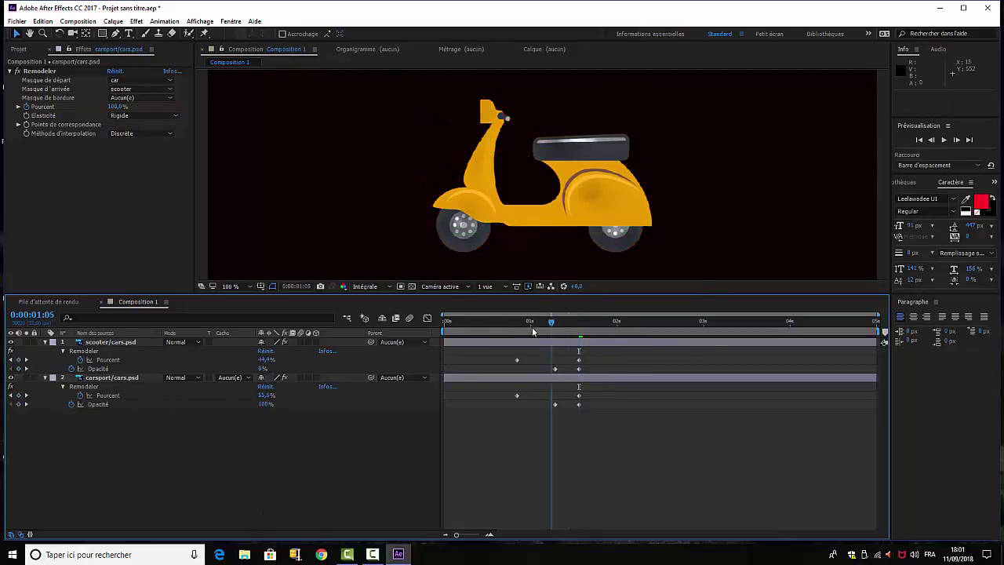
drag(532, 327, 454, 324)
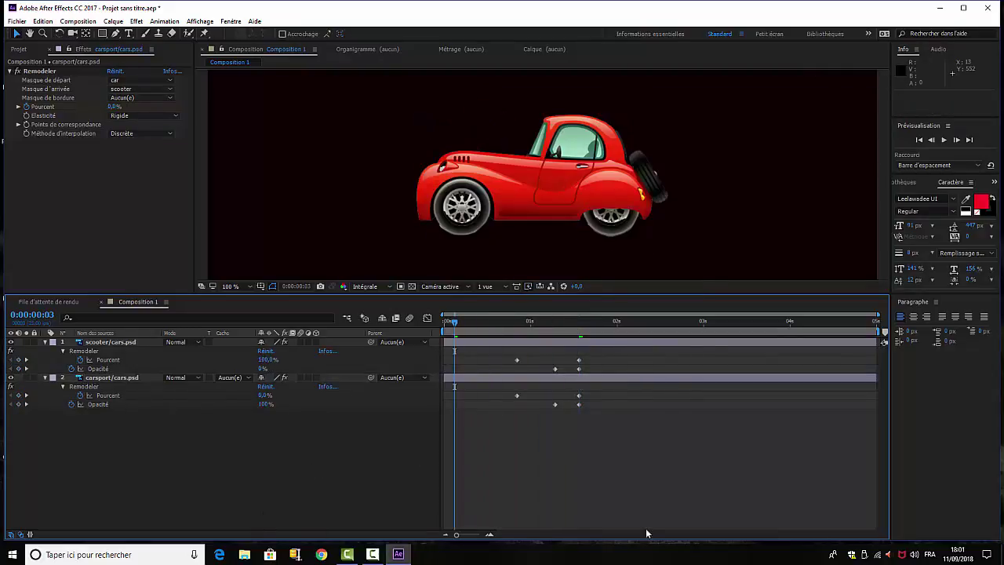
key(space)
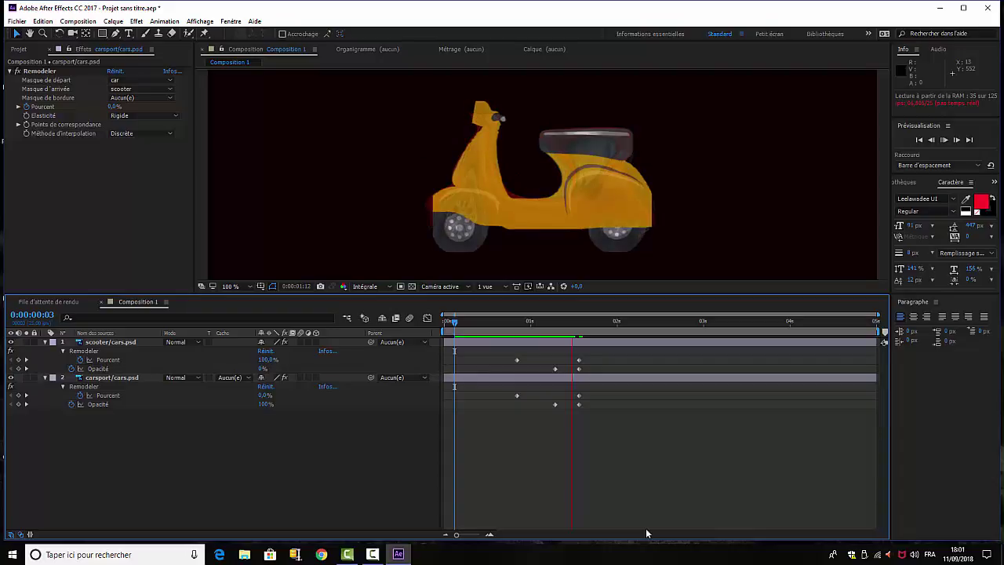
On both layers, move the first Remodeler percent keyframes to just after 0:00:01:00 and the first opacity keyframes to 0:00:01:10
key(space)
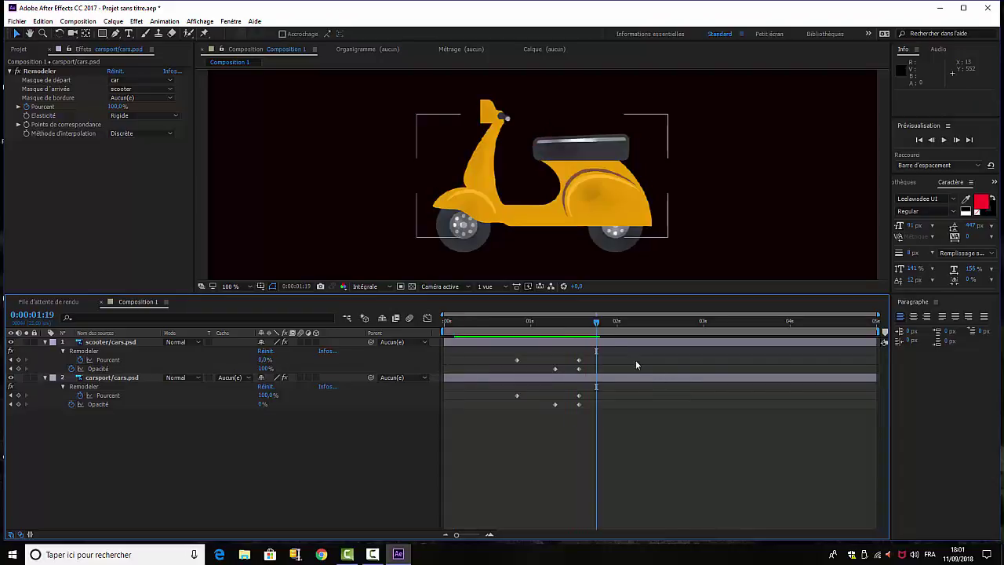
click(517, 359)
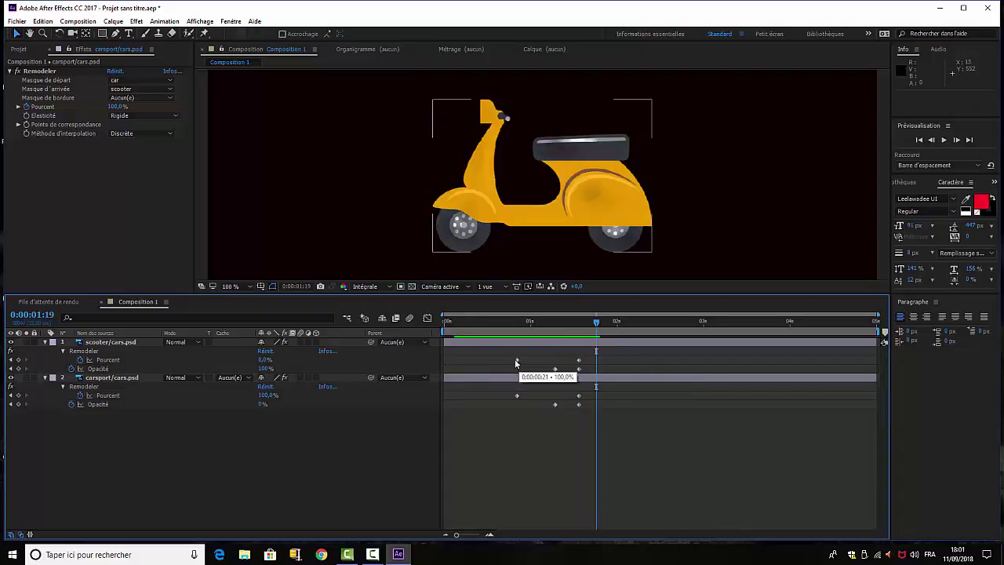
key(Delete)
drag(516, 352, 536, 396)
mouse_move(552, 357)
mouse_down()
mouse_move(563, 426)
mouse_move(556, 404)
mouse_move(567, 405)
mouse_up()
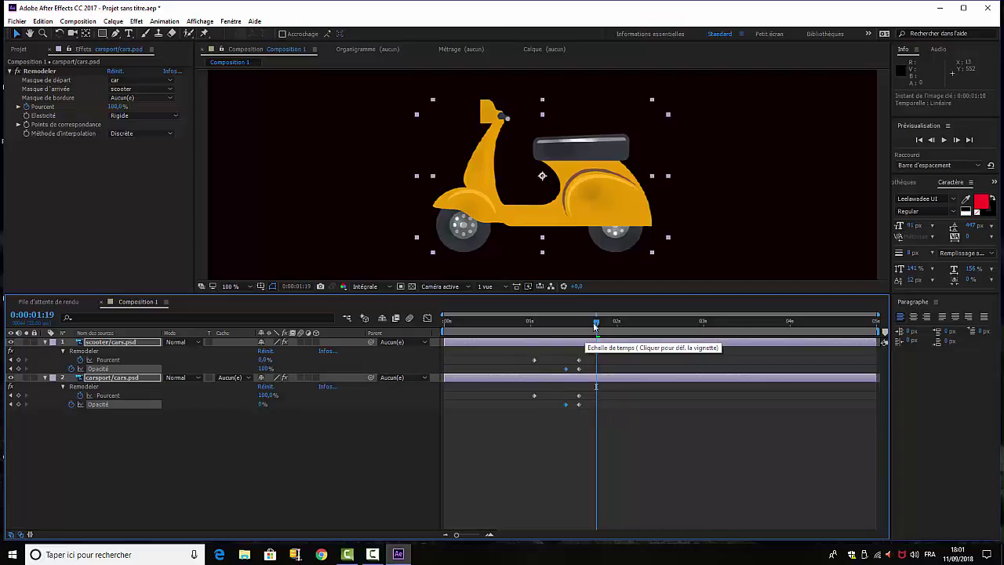
Play back the shortened morph from 0:00:00:21
drag(589, 330, 515, 386)
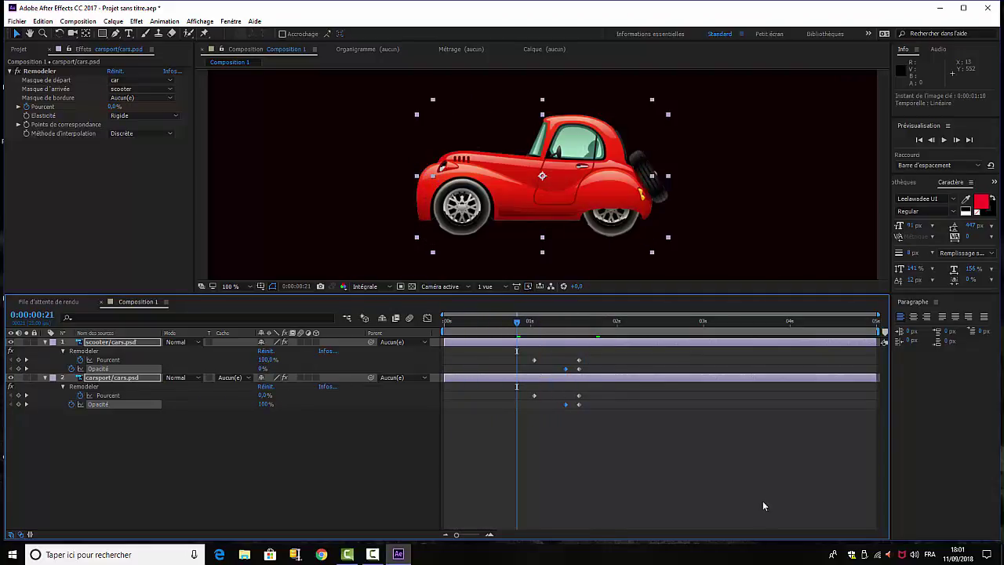
key(space)
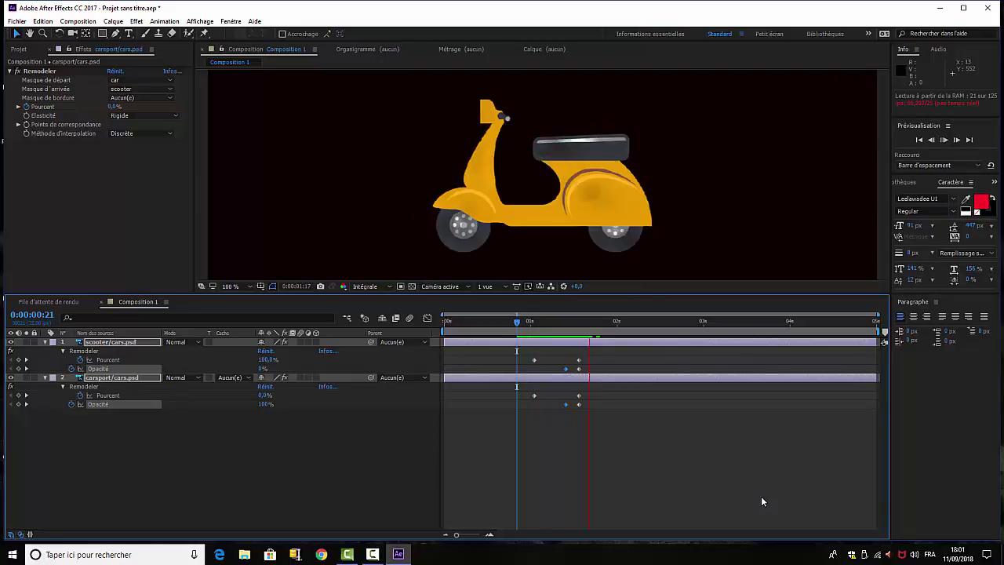
key(space)
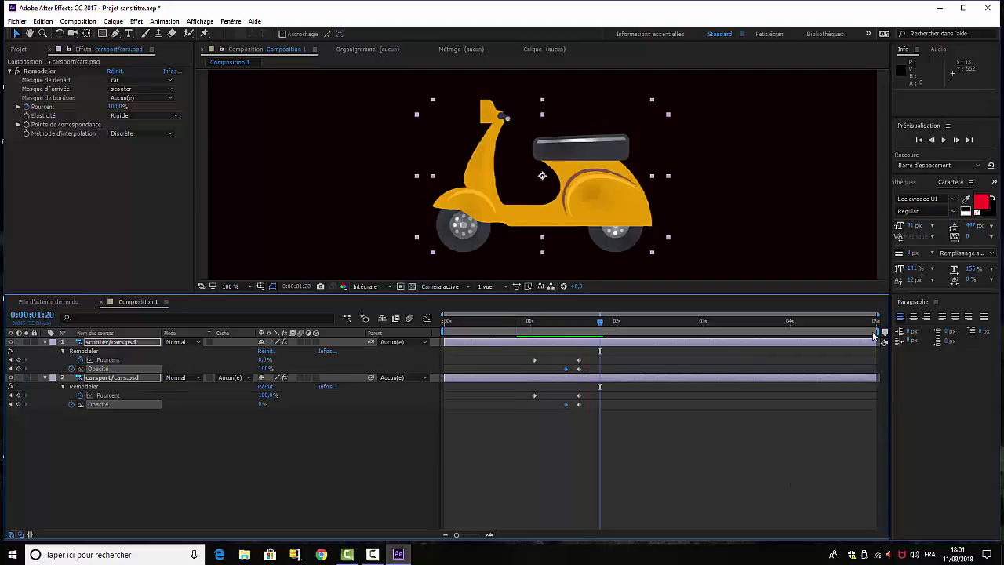
Limit the work area to 0:00:00:21 through 0:00:01:20 and preview the morph from 0:00:00:14
drag(879, 335, 603, 331)
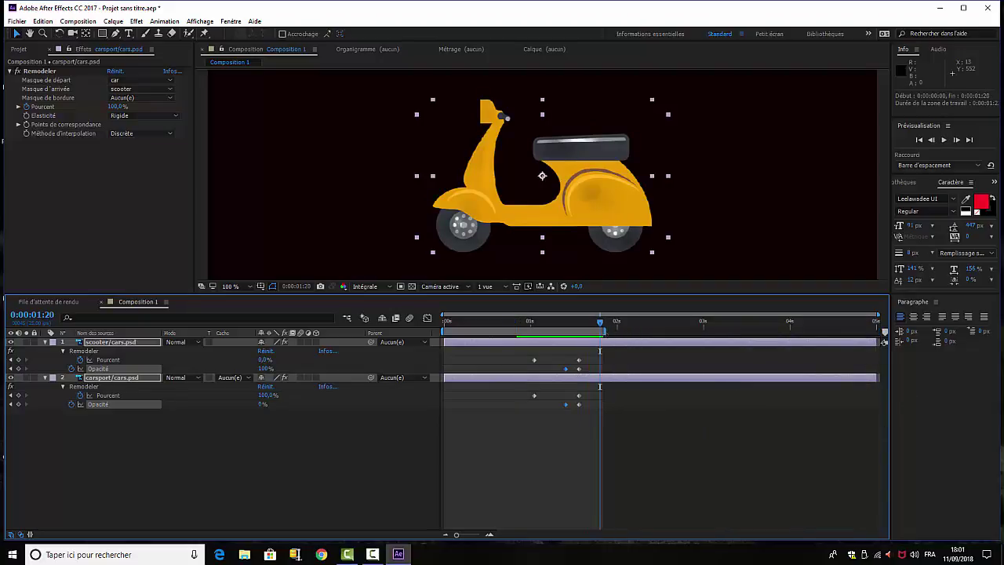
drag(445, 330, 515, 331)
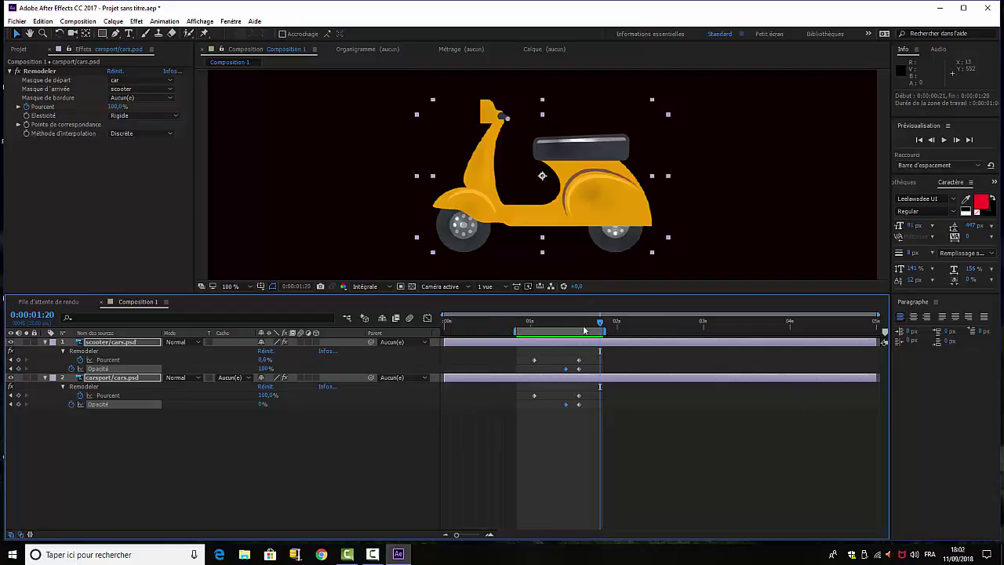
click(493, 321)
key(space)
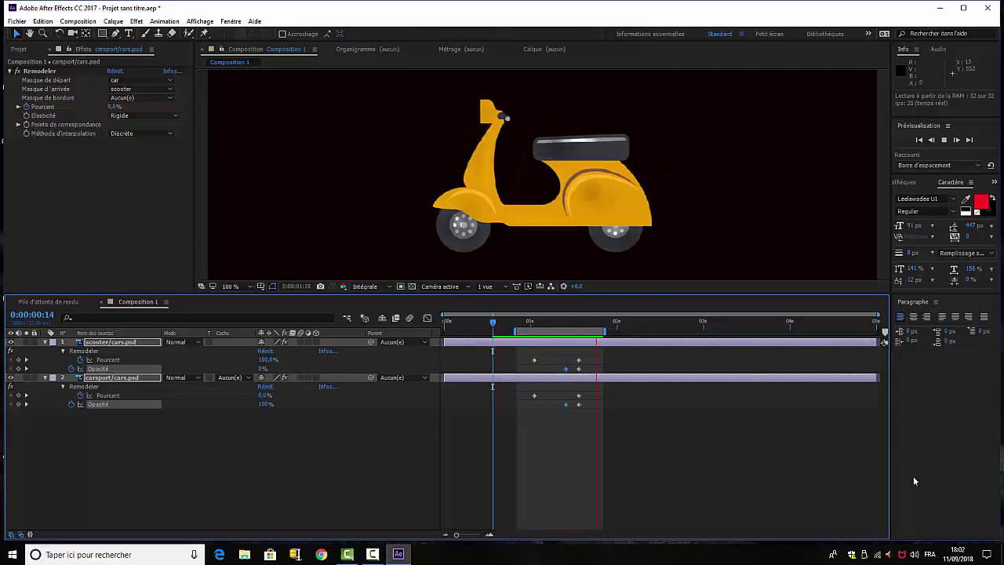
key(space)
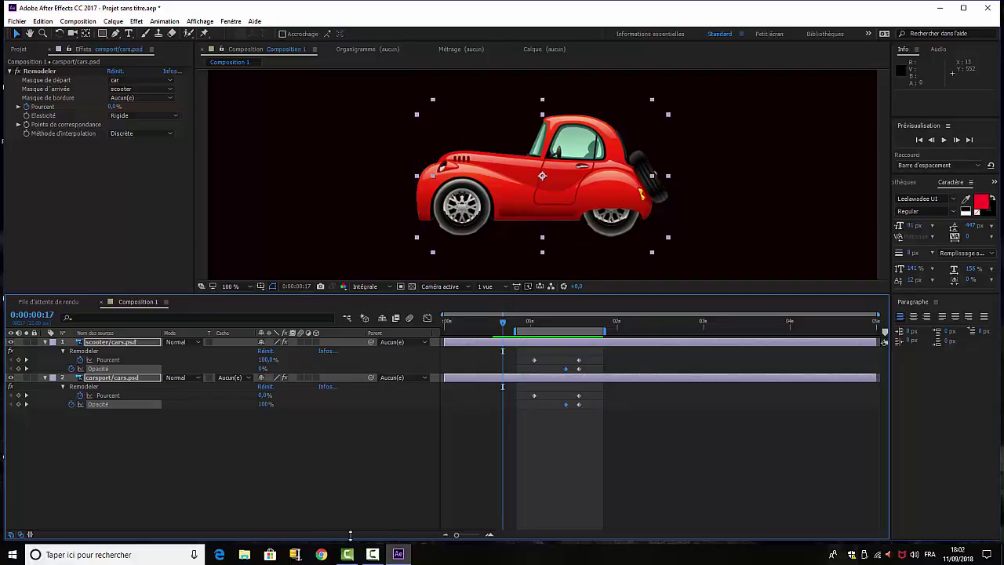
Collapse both layers' properties, then create Composition 2 at 1280 x 720, 25 fps and 5 seconds with Composition 1 nested in it
click(45, 343)
click(45, 352)
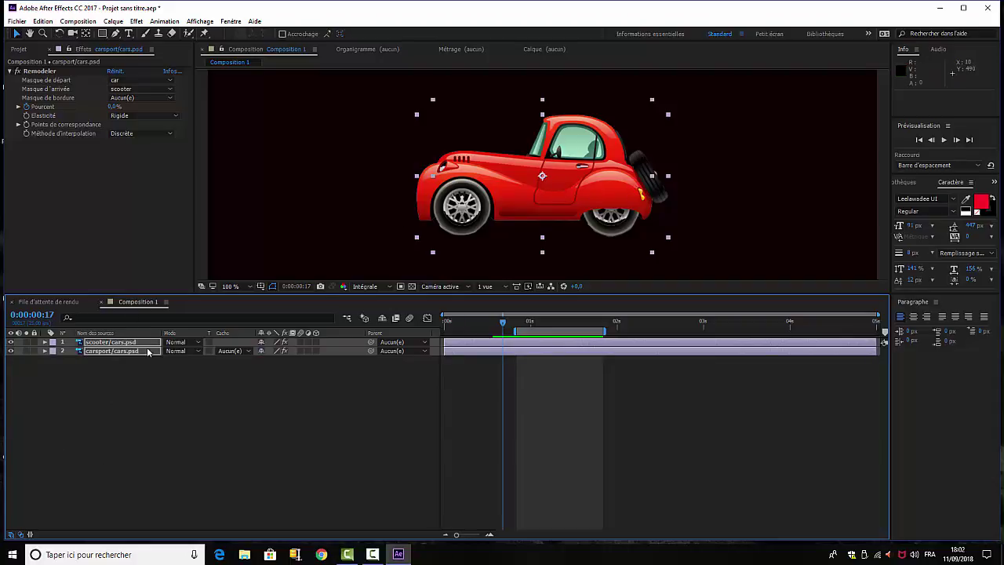
click(78, 21)
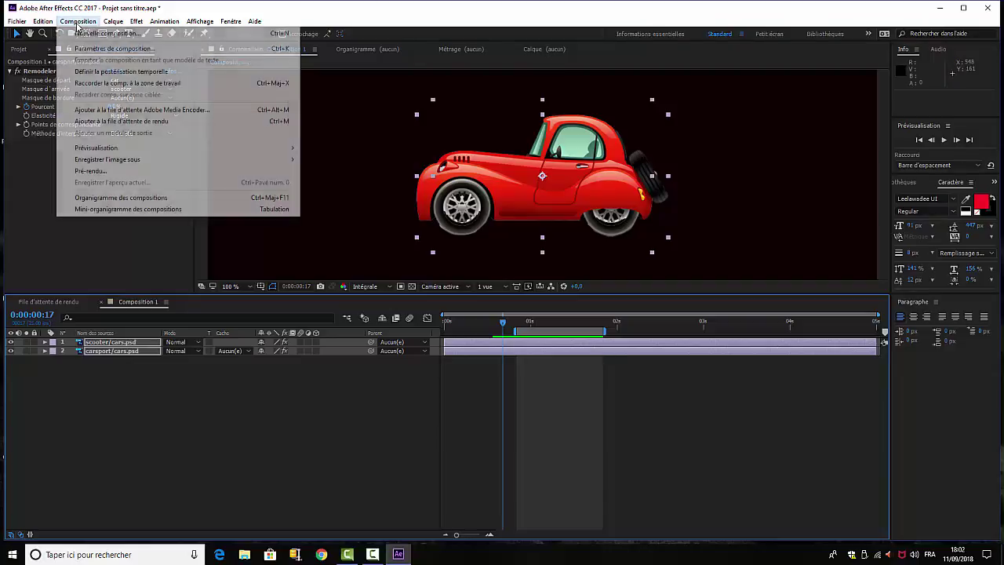
click(84, 35)
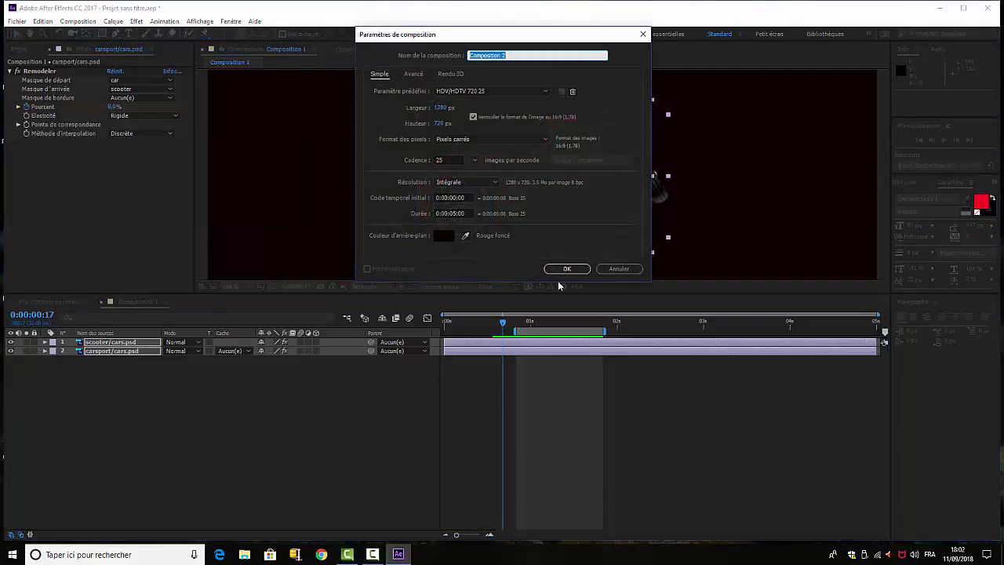
click(565, 270)
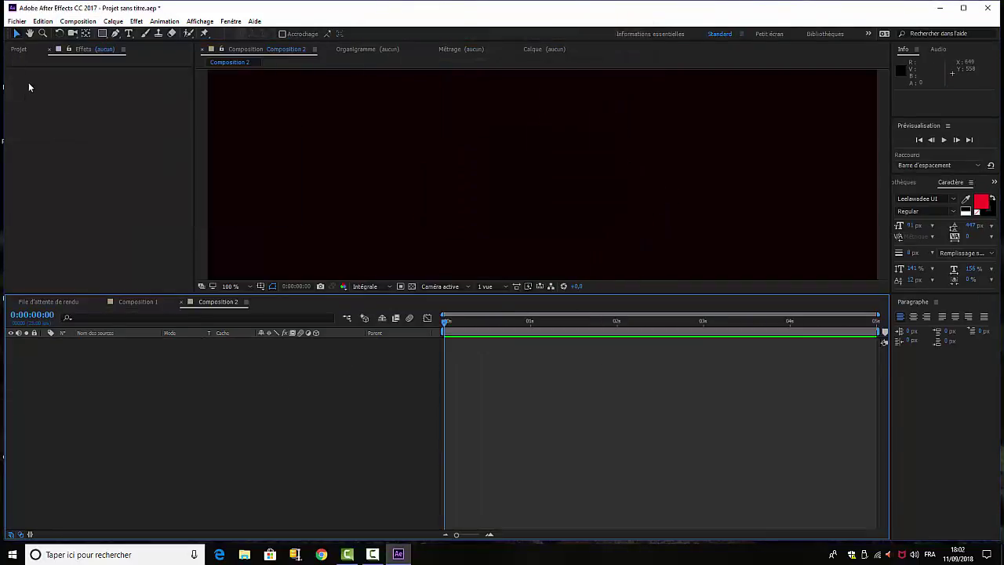
click(18, 49)
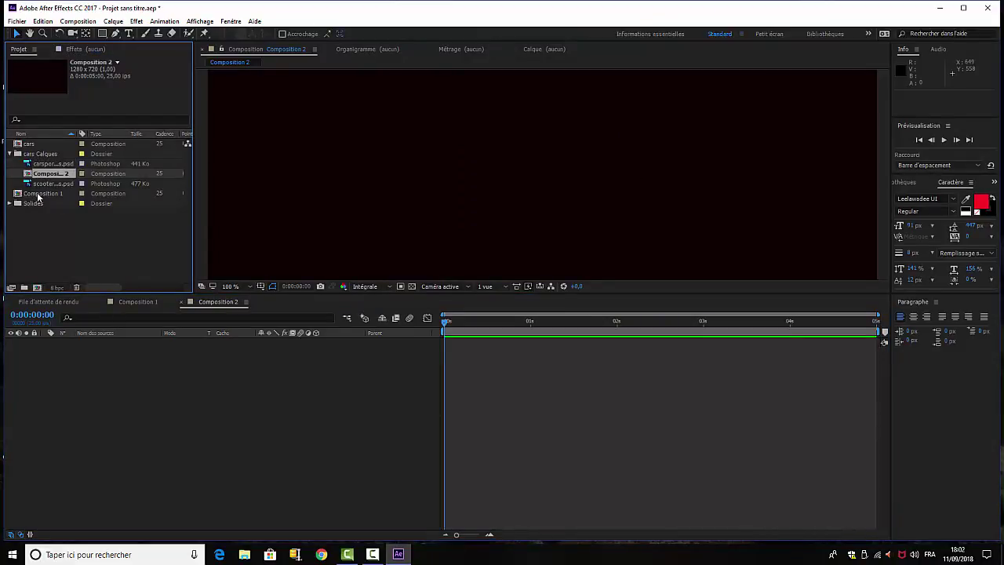
drag(37, 198, 76, 419)
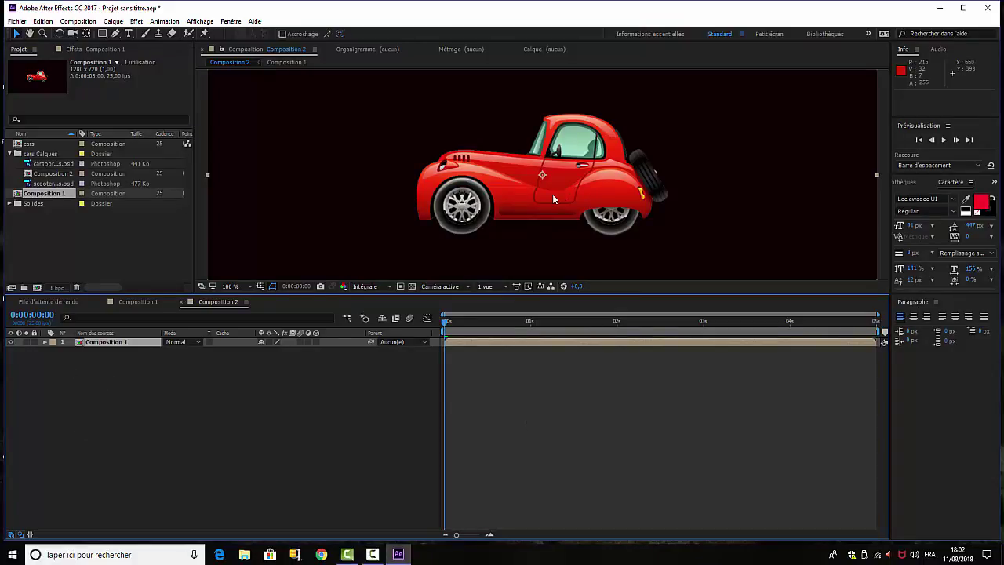
Move the nested Composition 1 layer to about position 675, 387 and play back the morph in Composition 2
drag(552, 194, 575, 210)
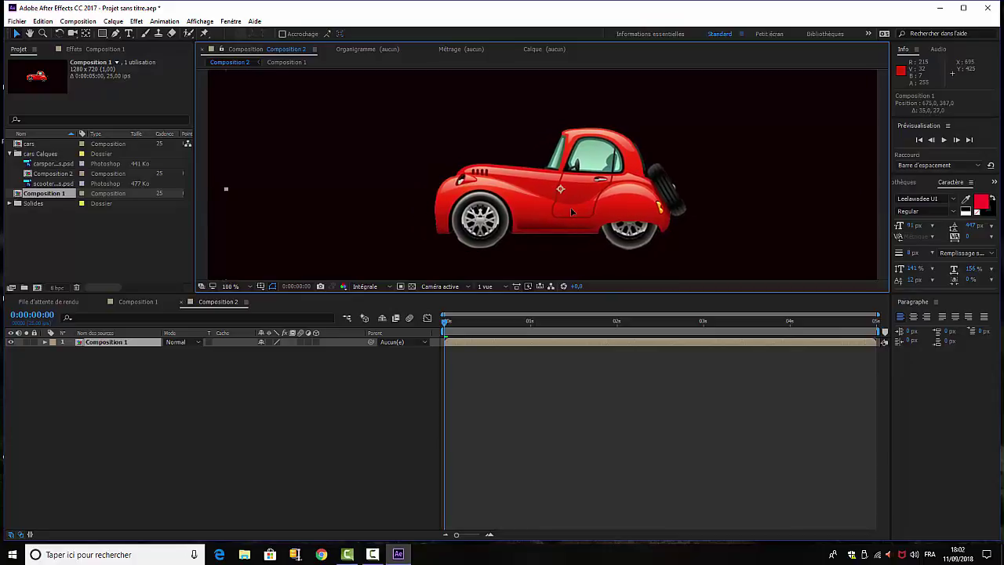
key(space)
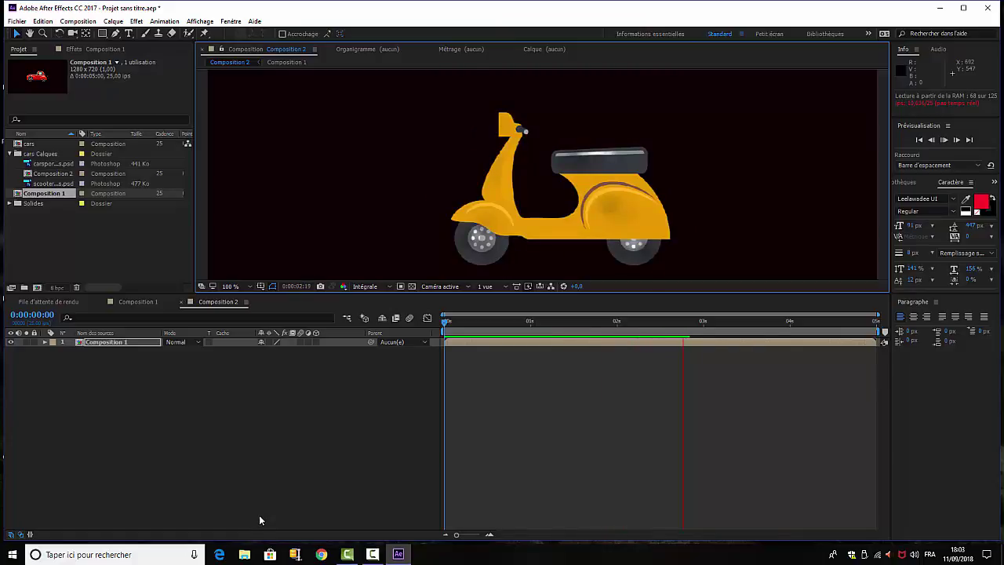
key(space)
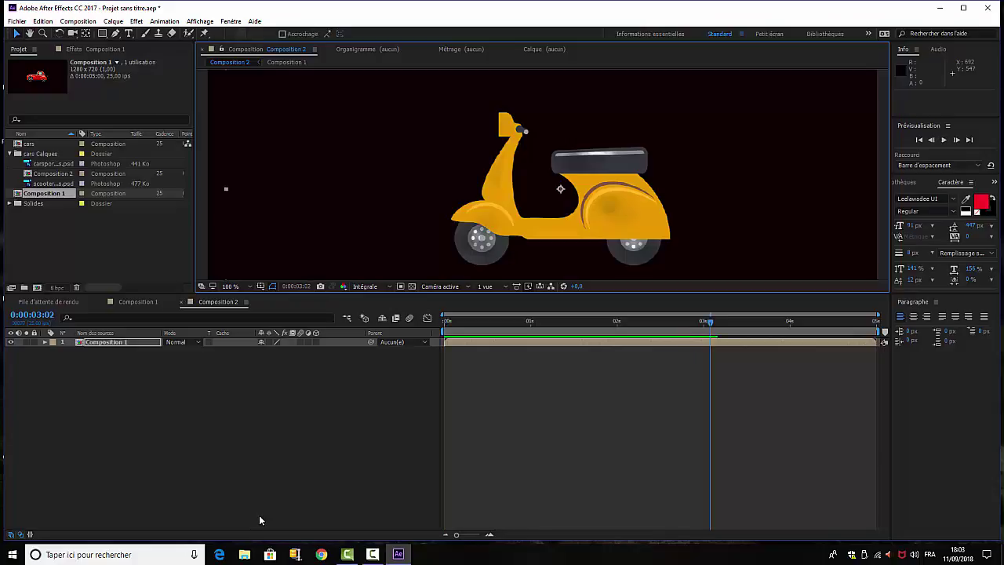
Return to Composition 1, review both layers' Remodeler and Transform properties, and scrub through the morph to 0:00:01:22
click(138, 303)
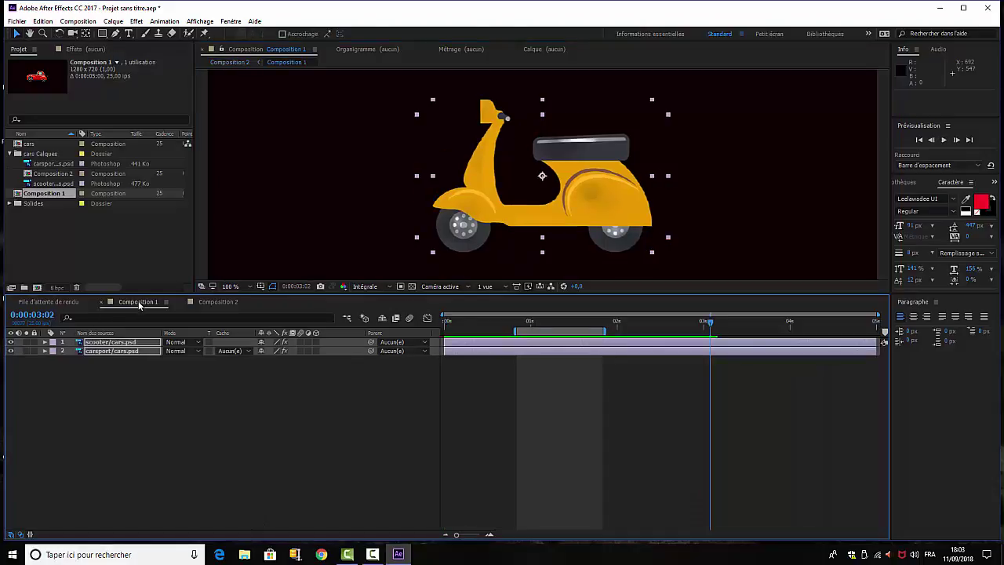
click(45, 347)
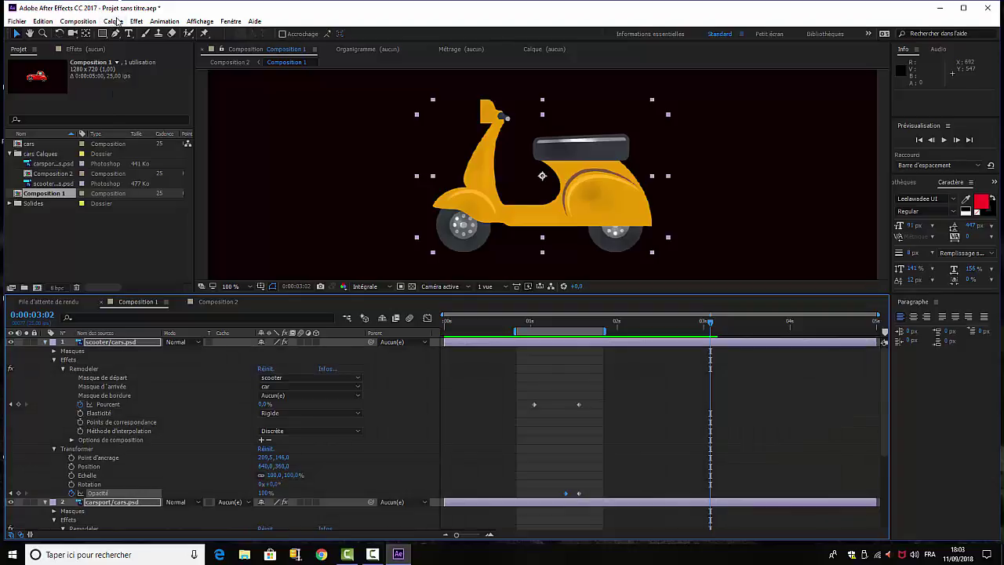
click(113, 21)
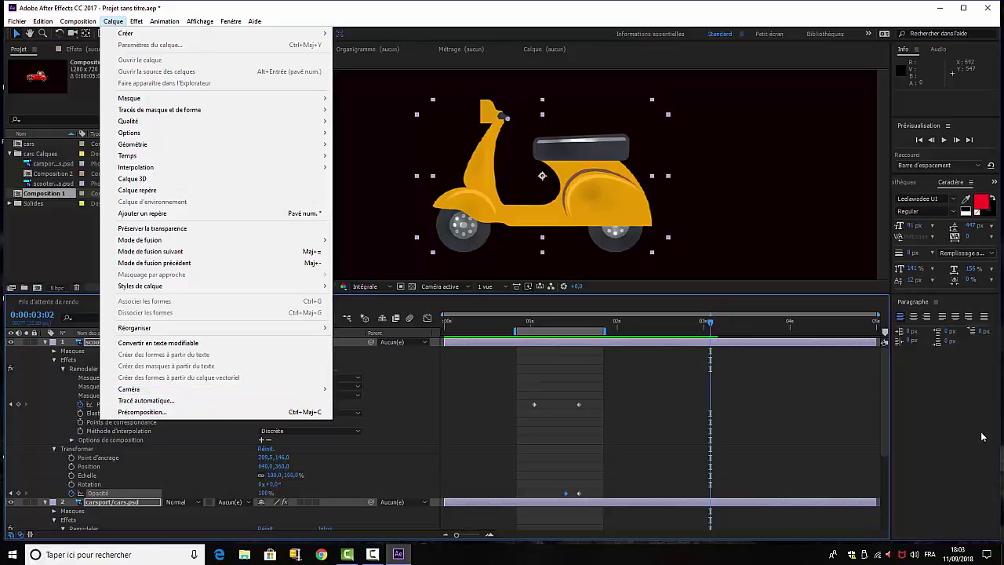
click(993, 408)
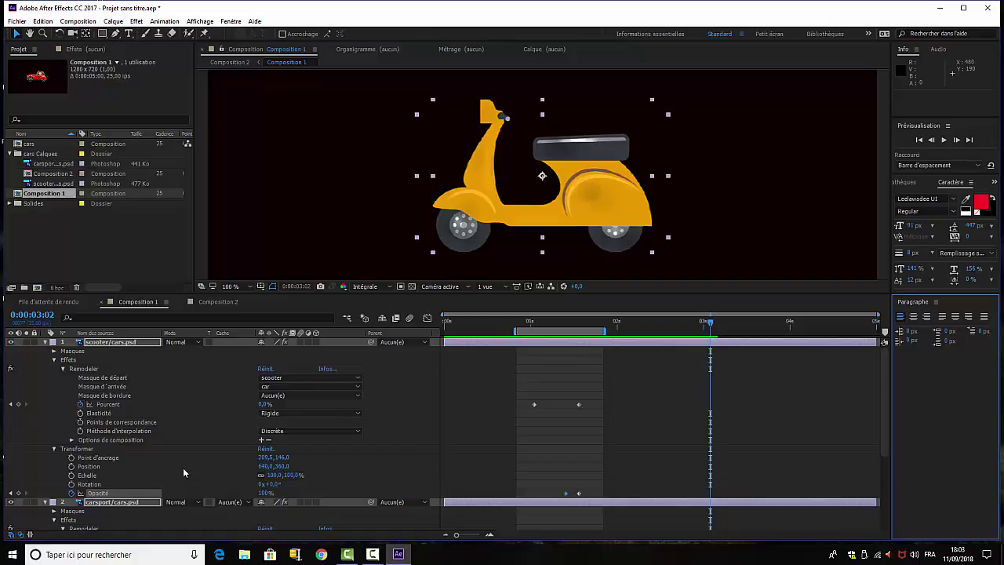
click(44, 343)
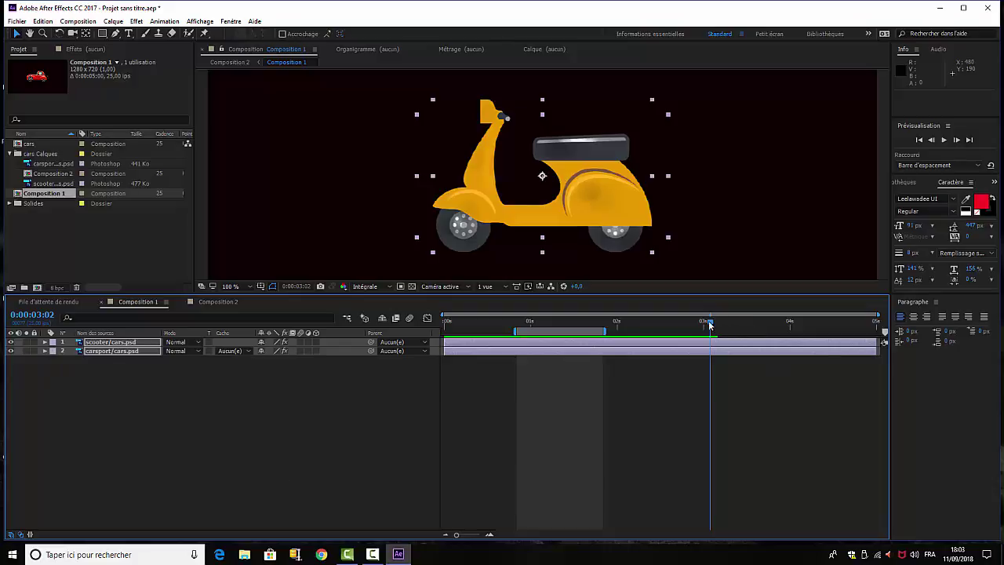
drag(710, 323, 566, 331)
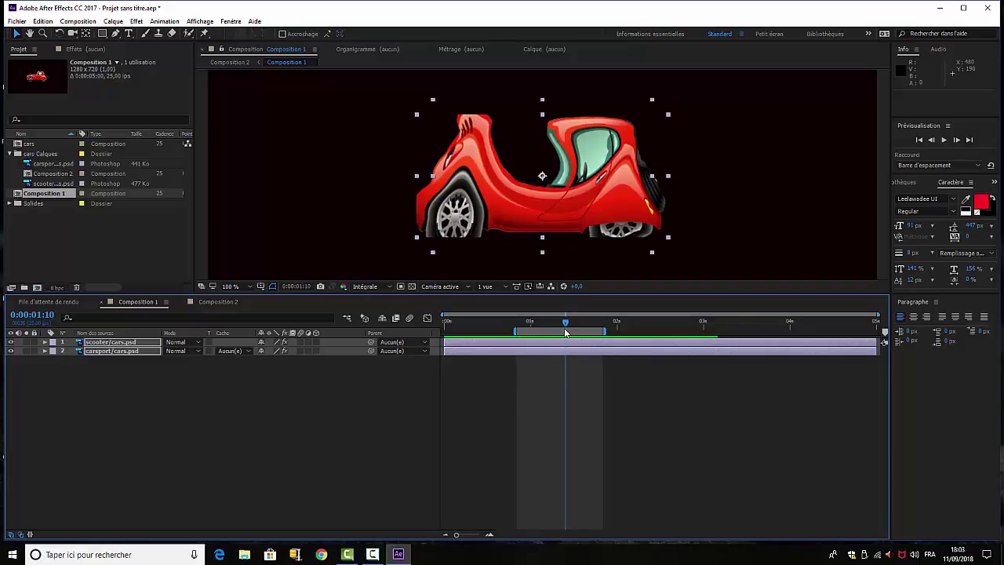
drag(565, 331, 606, 331)
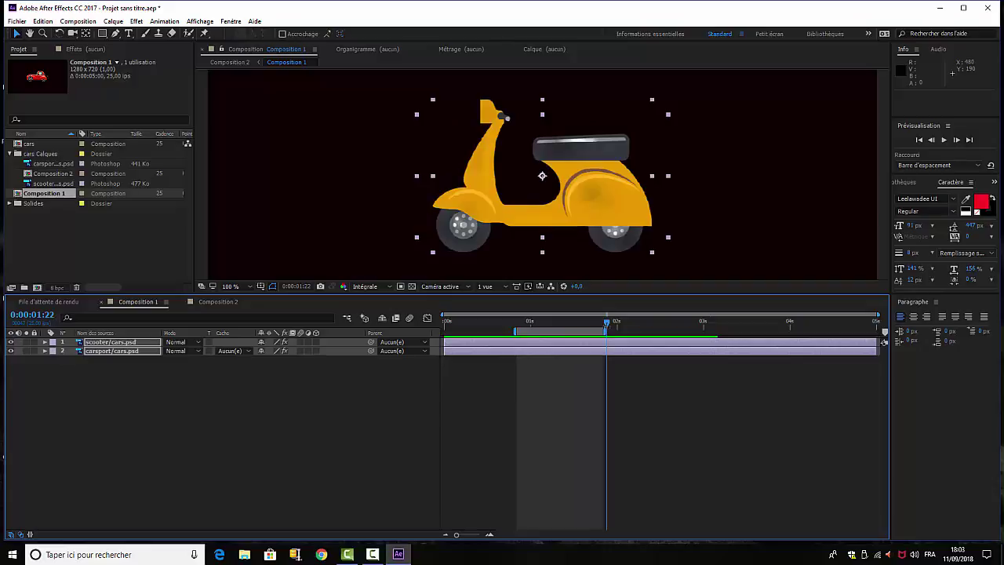